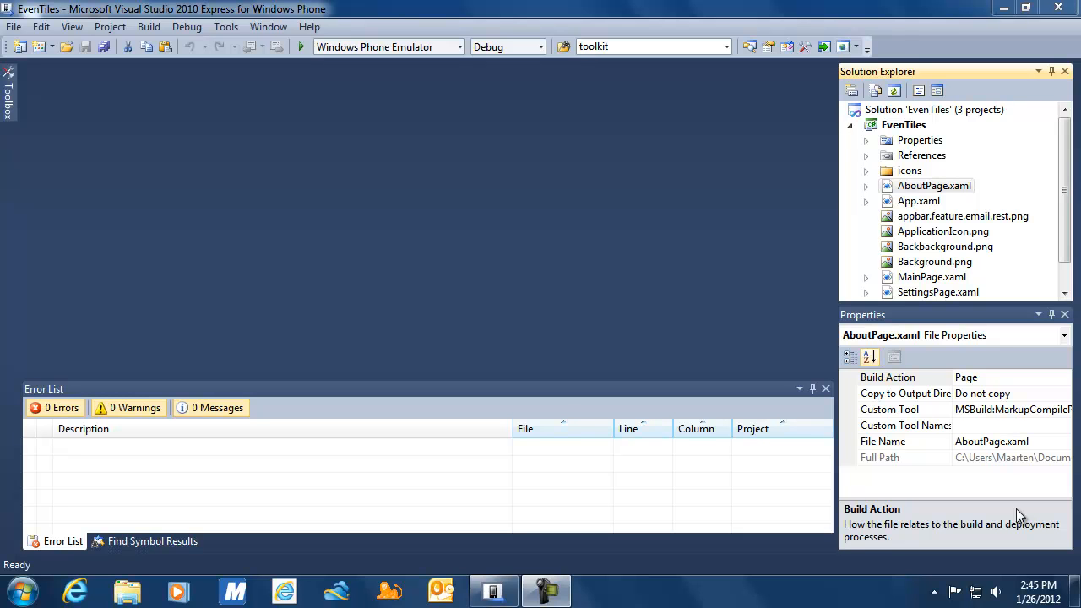
# Open AboutPage.xaml of the EvenTiles project in Expression Blend from Solution Explorer.
pyautogui.rightClick(906, 186)
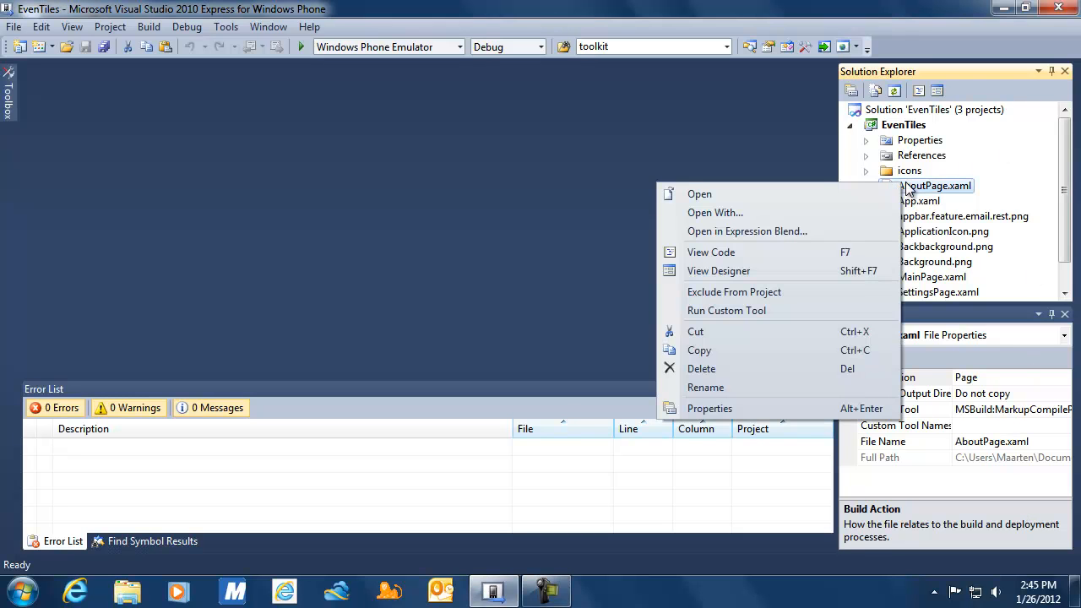
pyautogui.click(777, 230)
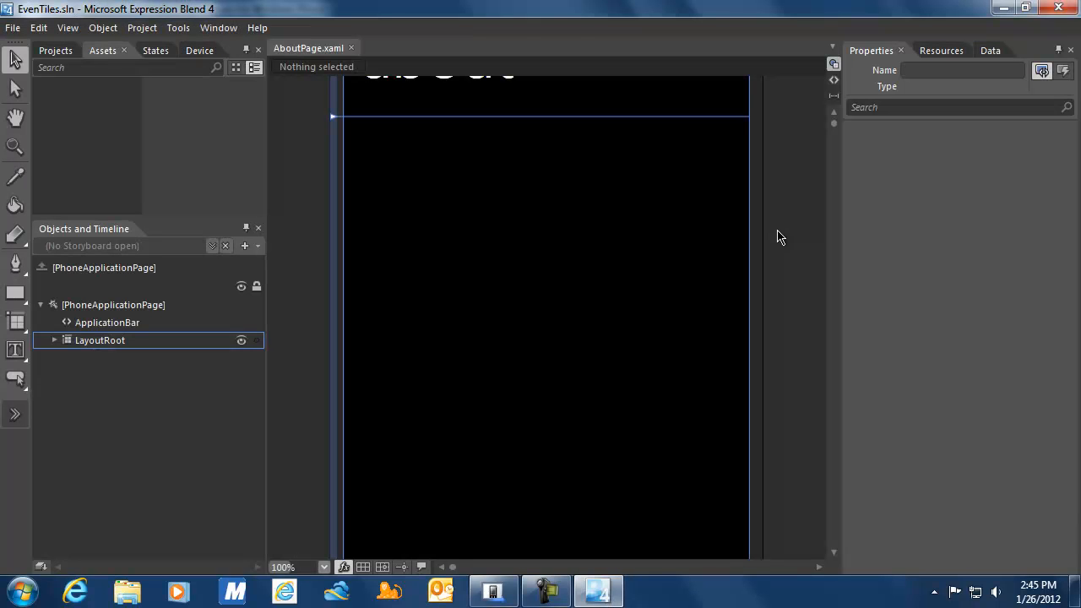
# Zoom the artboard to Fit selection and expand LayoutRoot to reveal TitlePanel and ContentPanel.
pyautogui.click(324, 566)
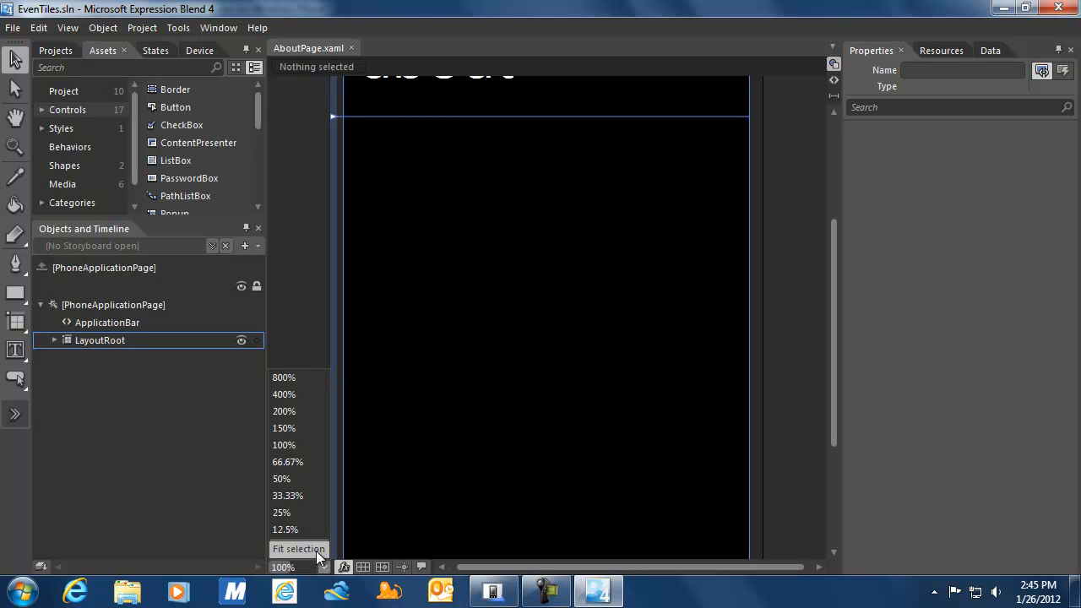
pyautogui.click(314, 550)
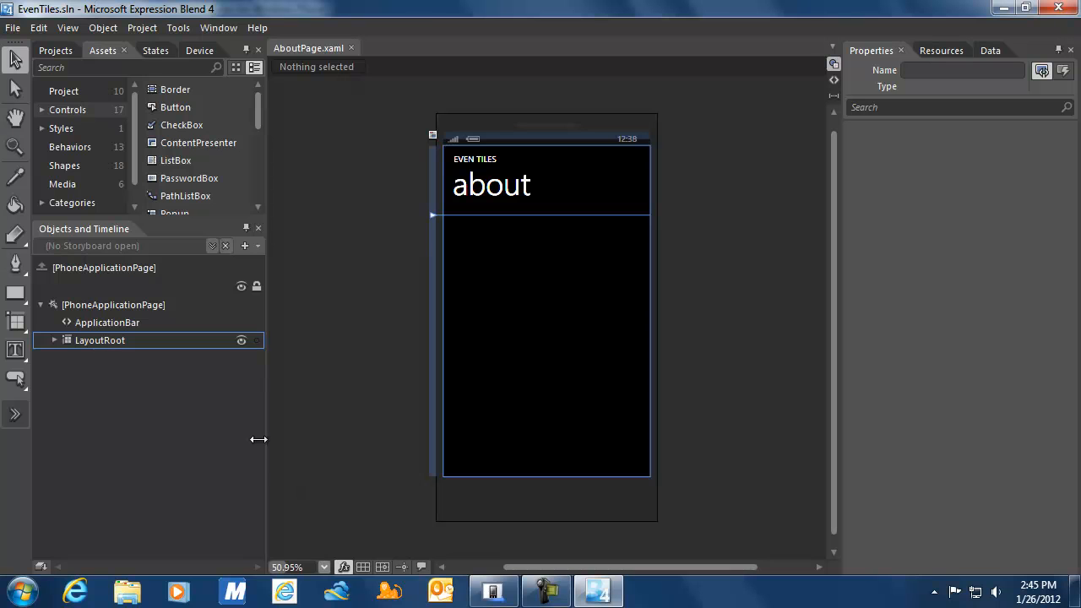
pyautogui.click(54, 340)
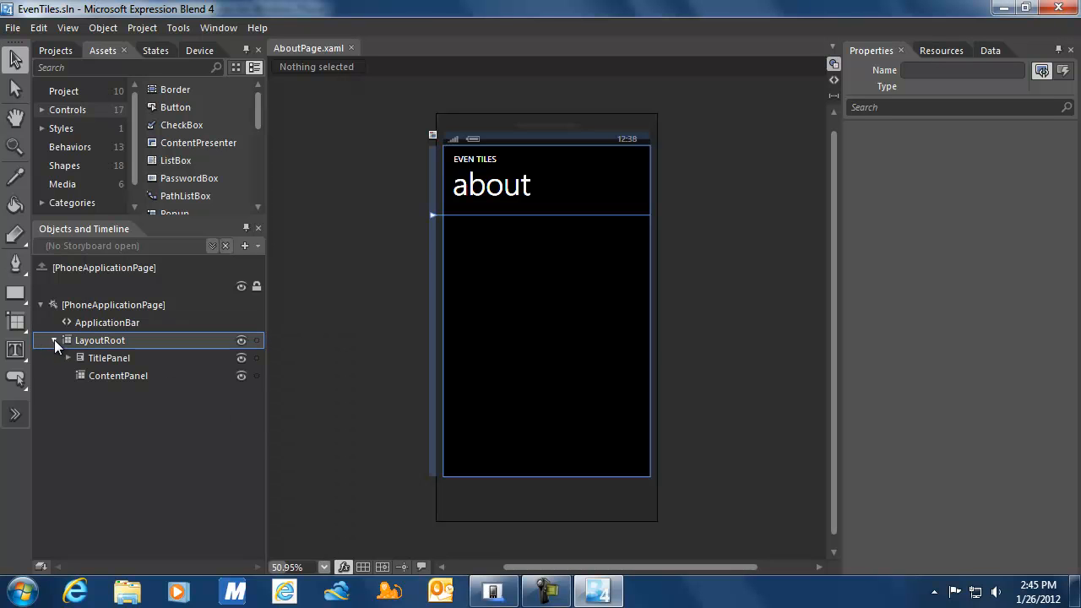
# Add two row definitions to ContentPanel, first row Height Auto, second left at 1 Star.
pyautogui.click(100, 377)
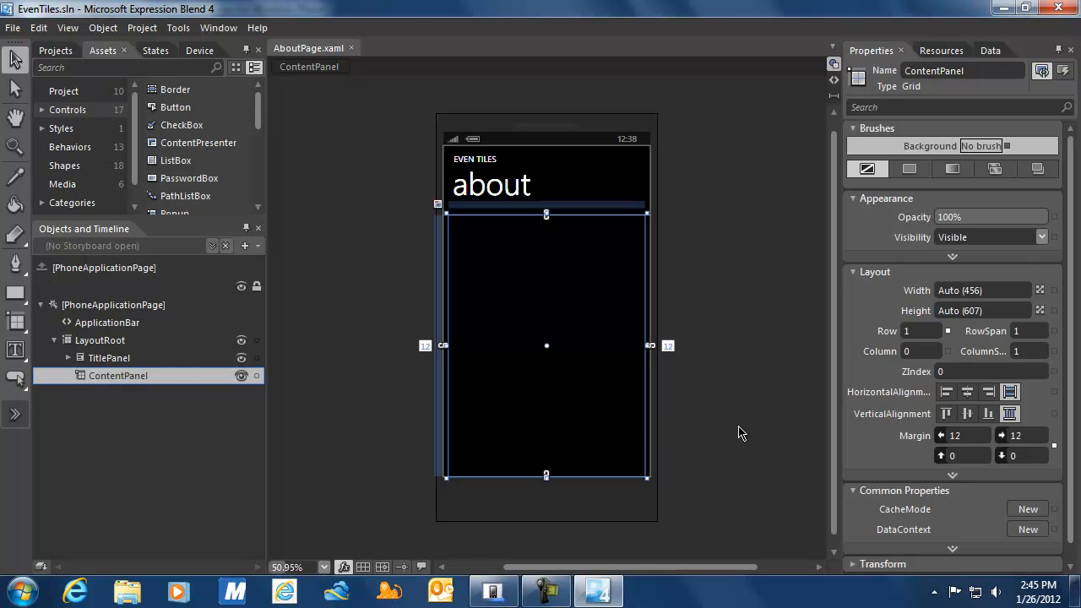
pyautogui.click(950, 476)
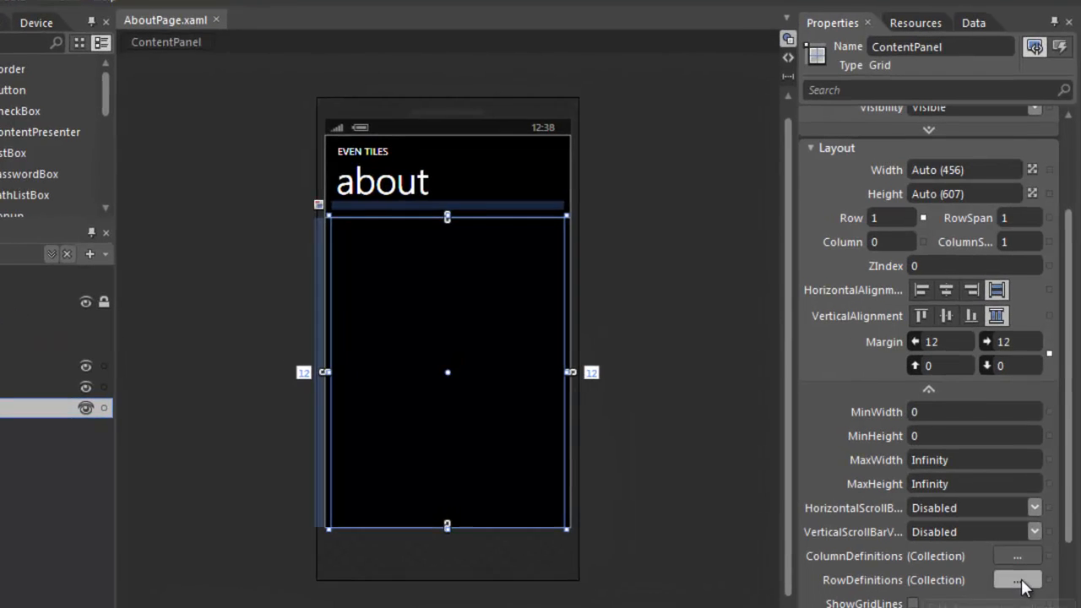
pyautogui.click(1021, 551)
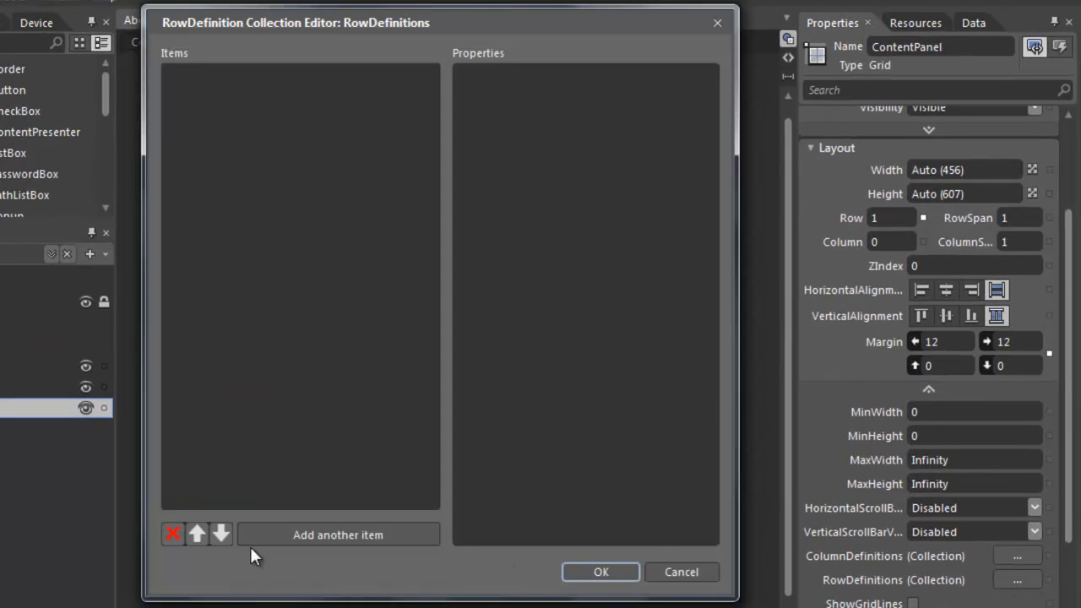
pyautogui.click(302, 535)
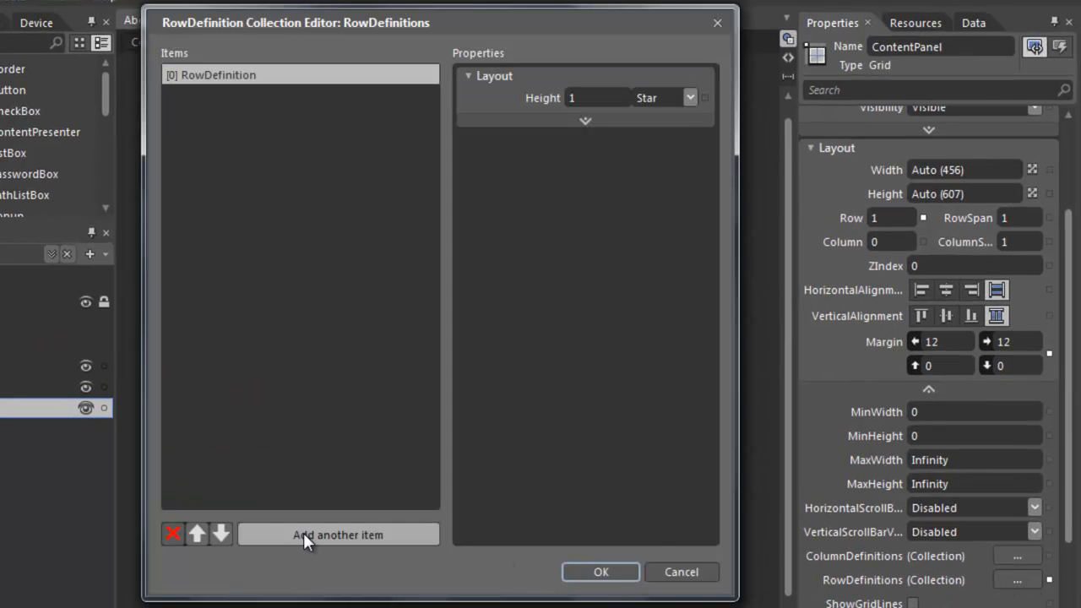
pyautogui.click(309, 534)
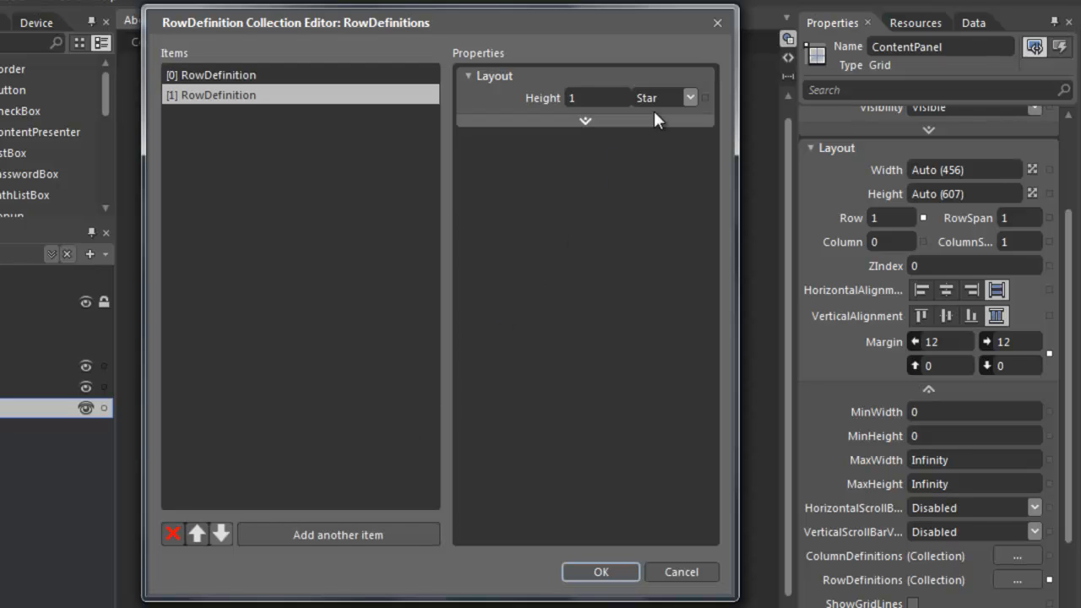
pyautogui.click(298, 76)
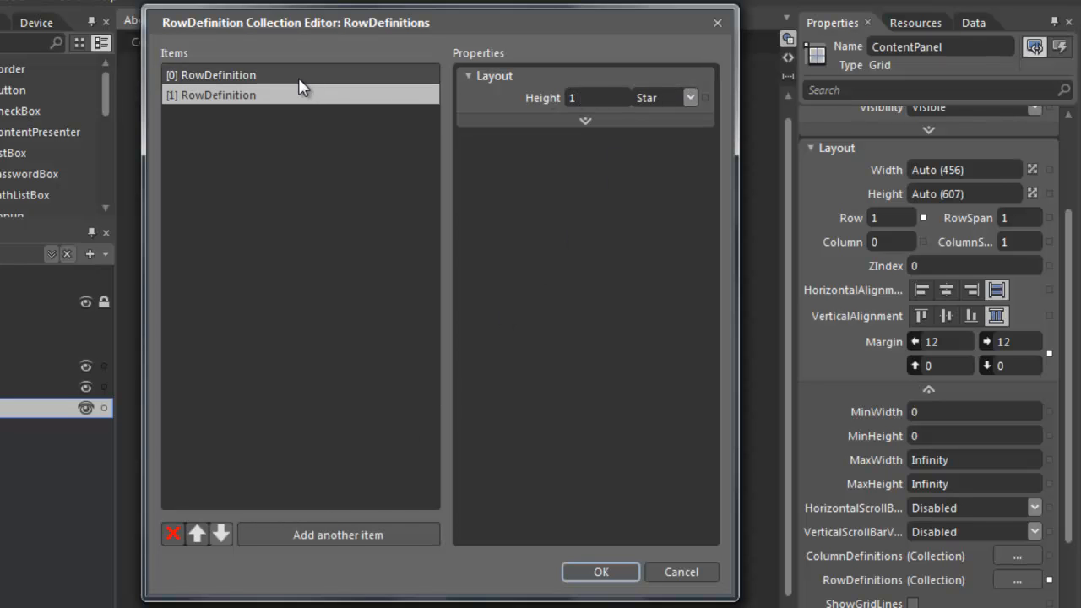
pyautogui.click(691, 97)
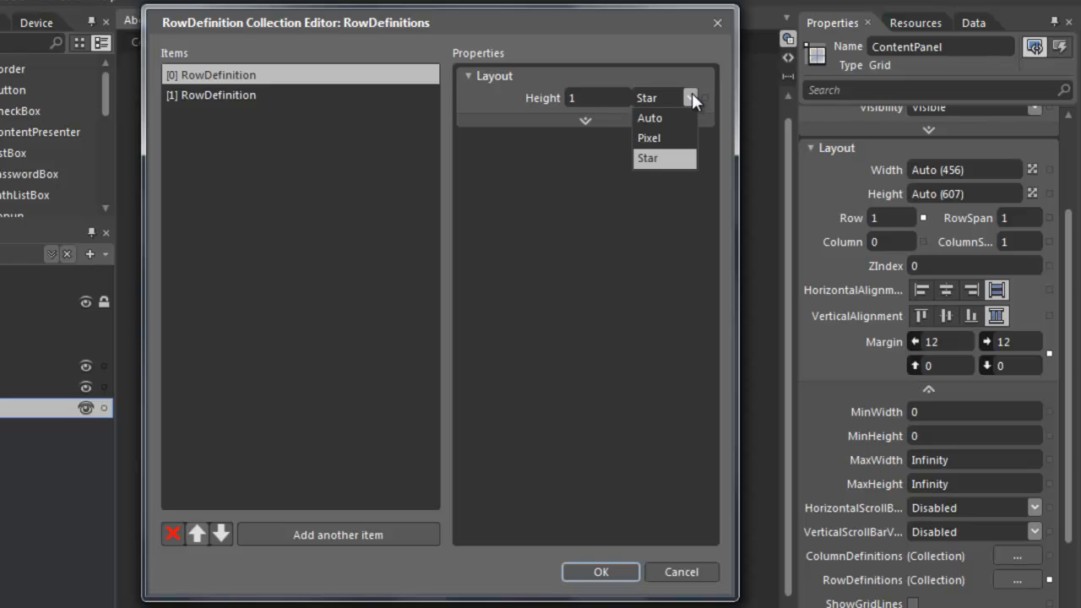
pyautogui.click(674, 118)
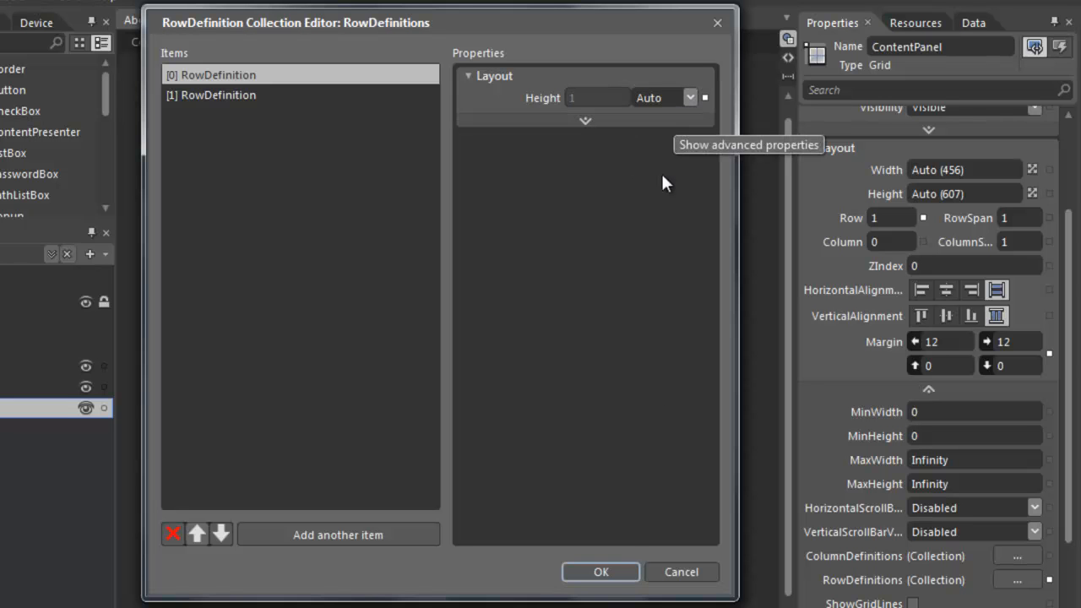
pyautogui.click(600, 571)
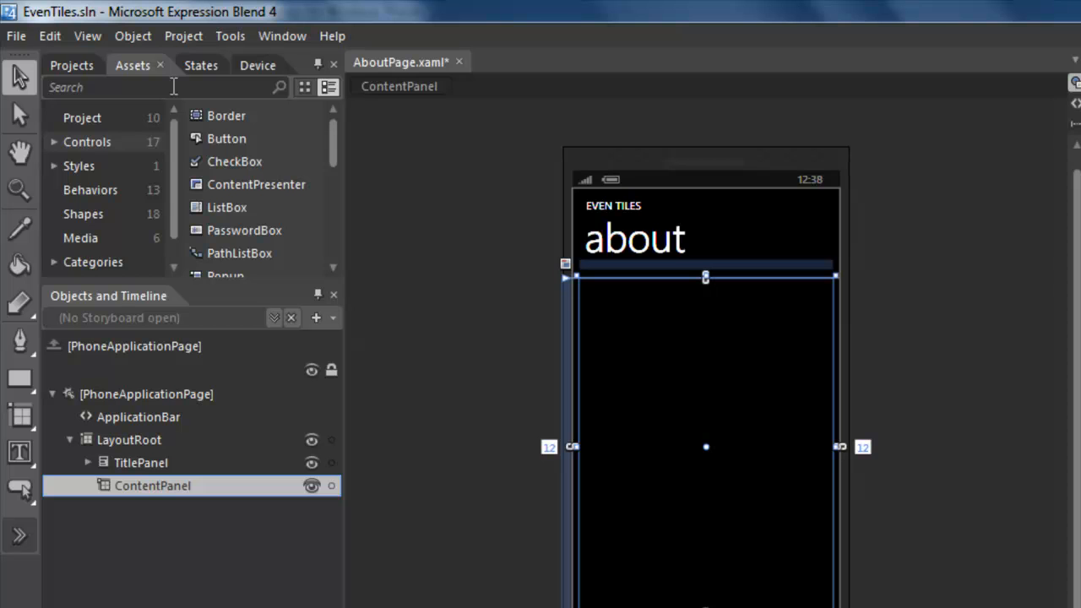
# Insert a Border from Assets into ContentPanel and set its Auto Size to Fill.
pyautogui.write('Border')
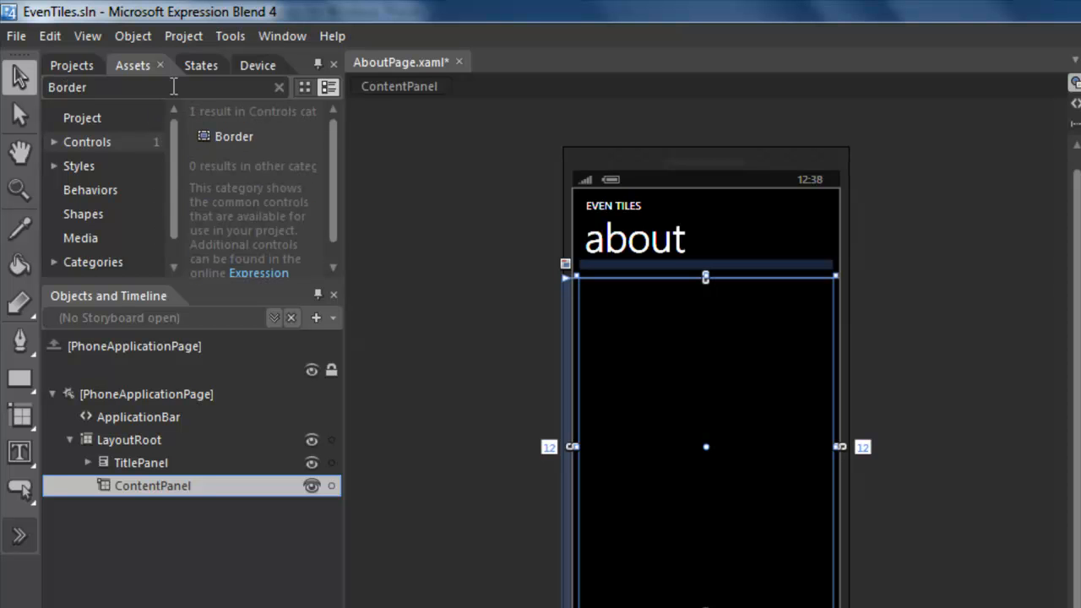
pyautogui.click(223, 135)
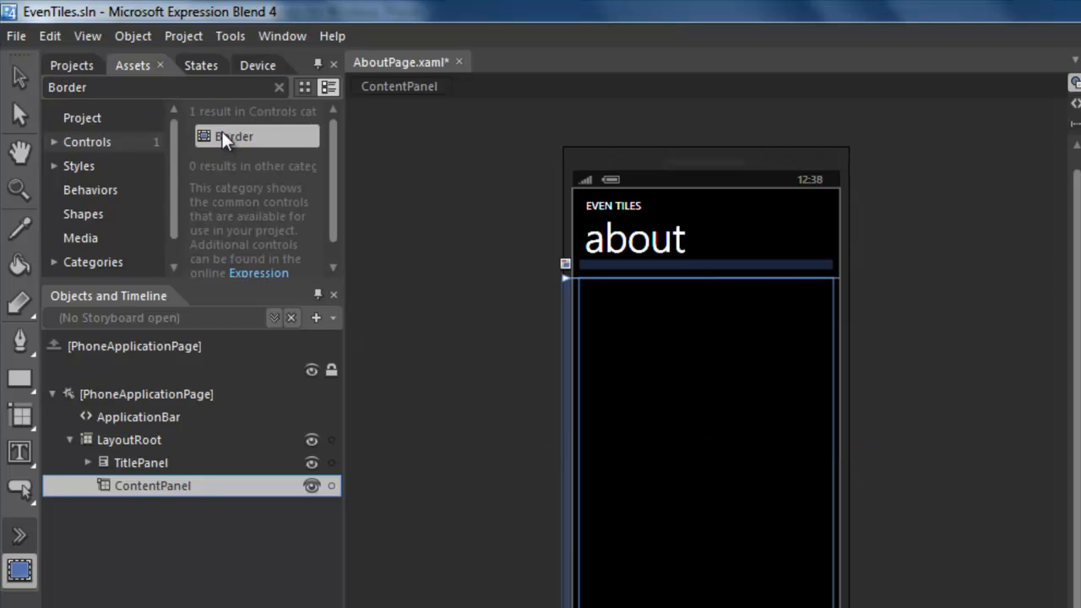
pyautogui.doubleClick(20, 570)
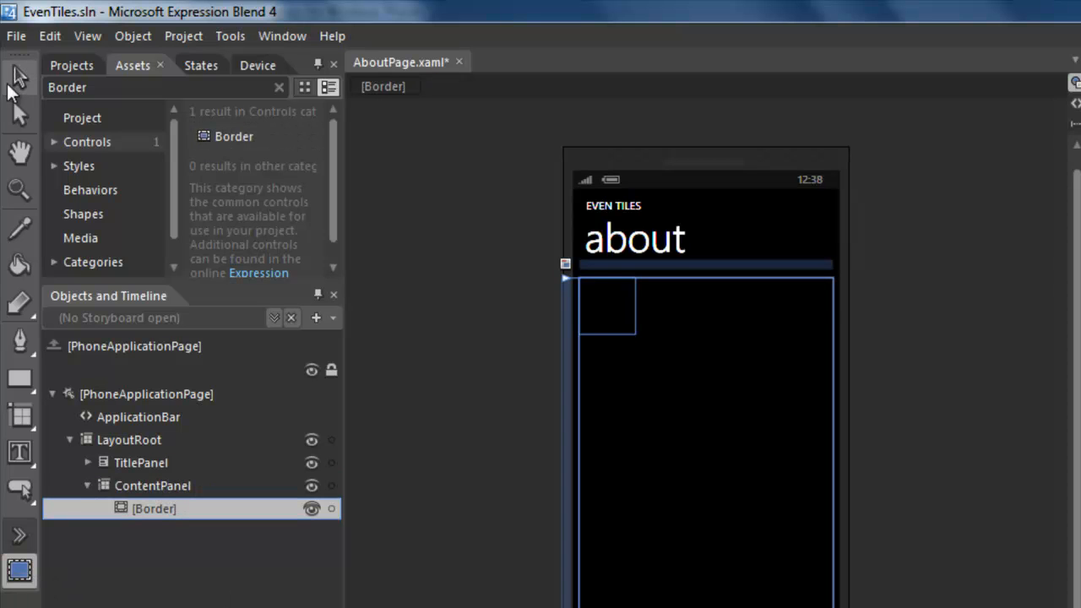
pyautogui.click(17, 74)
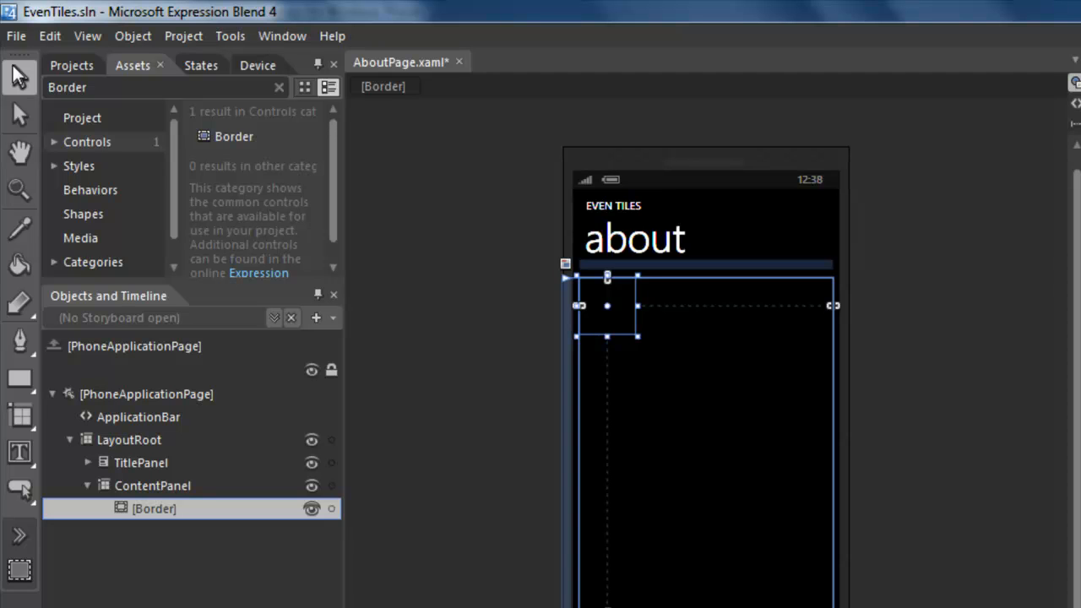
pyautogui.rightClick(149, 509)
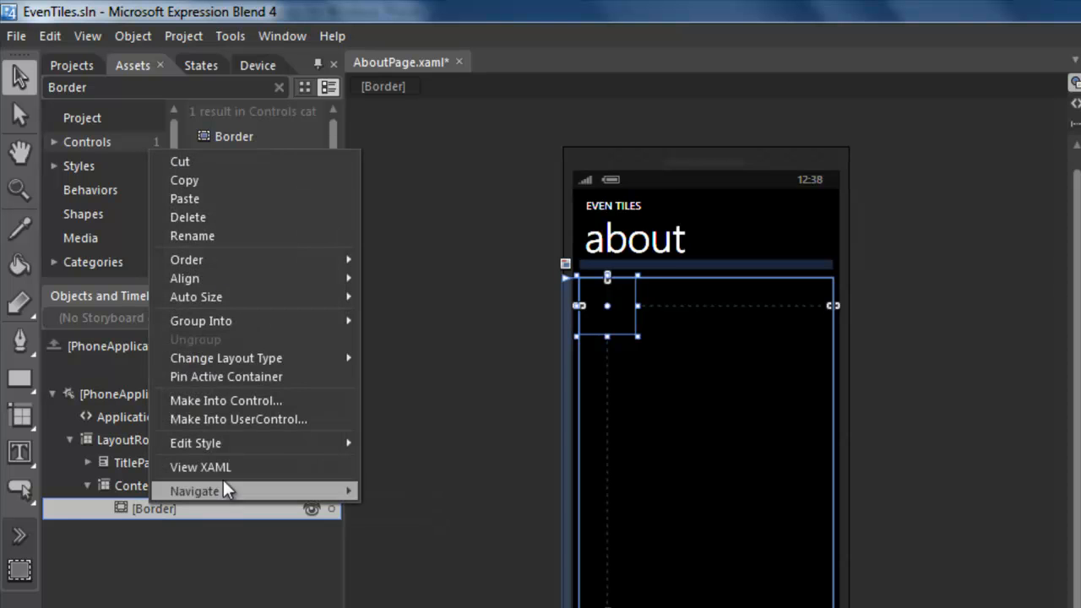
pyautogui.moveTo(228, 303)
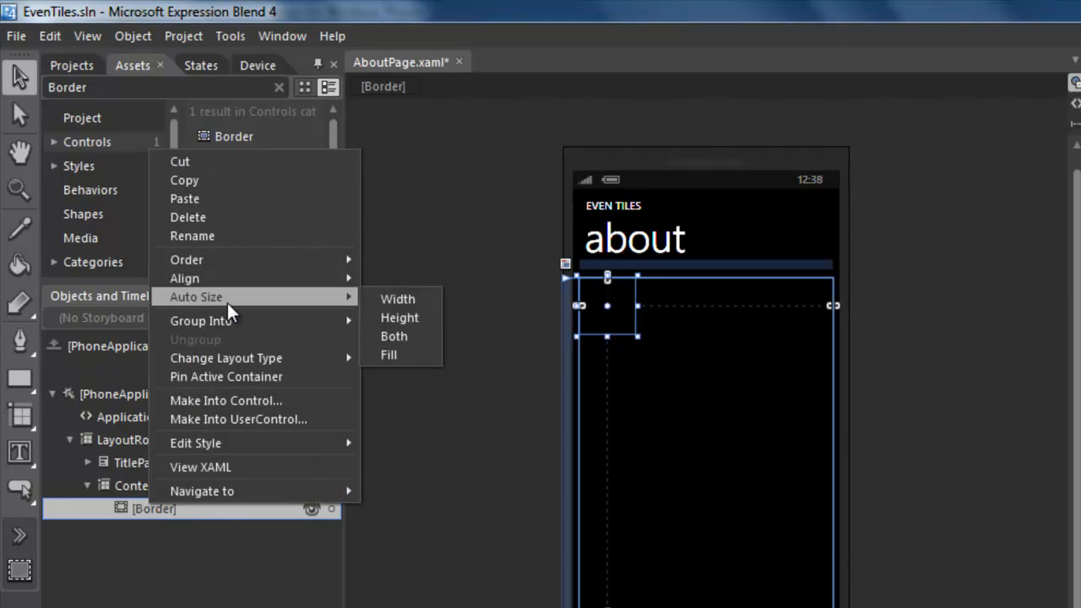
pyautogui.click(411, 358)
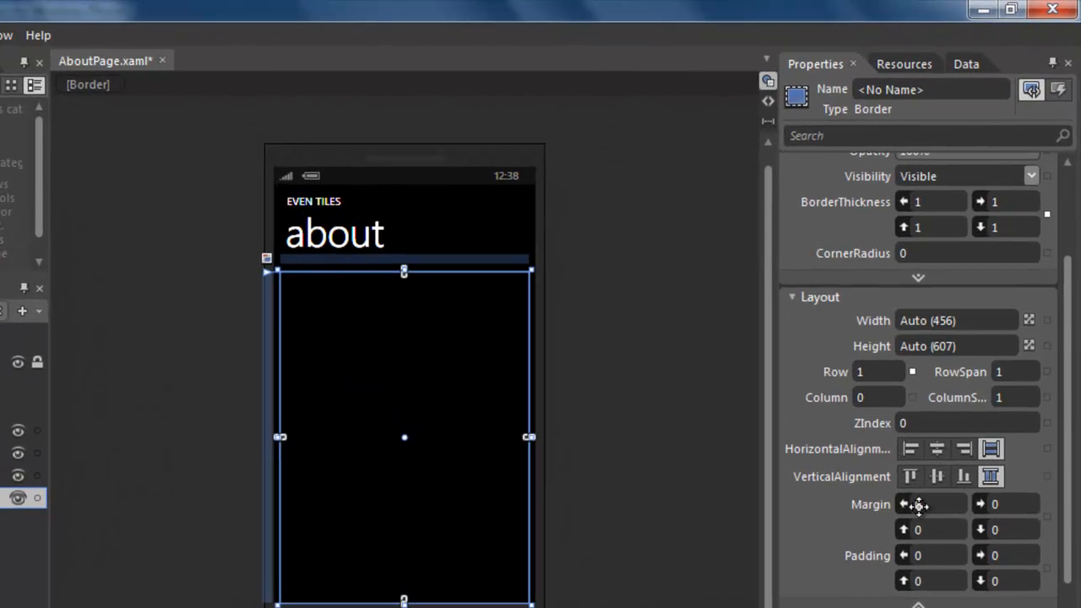
# Set the Border's Margin to 12 on the left, right, top and bottom.
pyautogui.moveTo(919, 505); pyautogui.dragTo(925, 505)
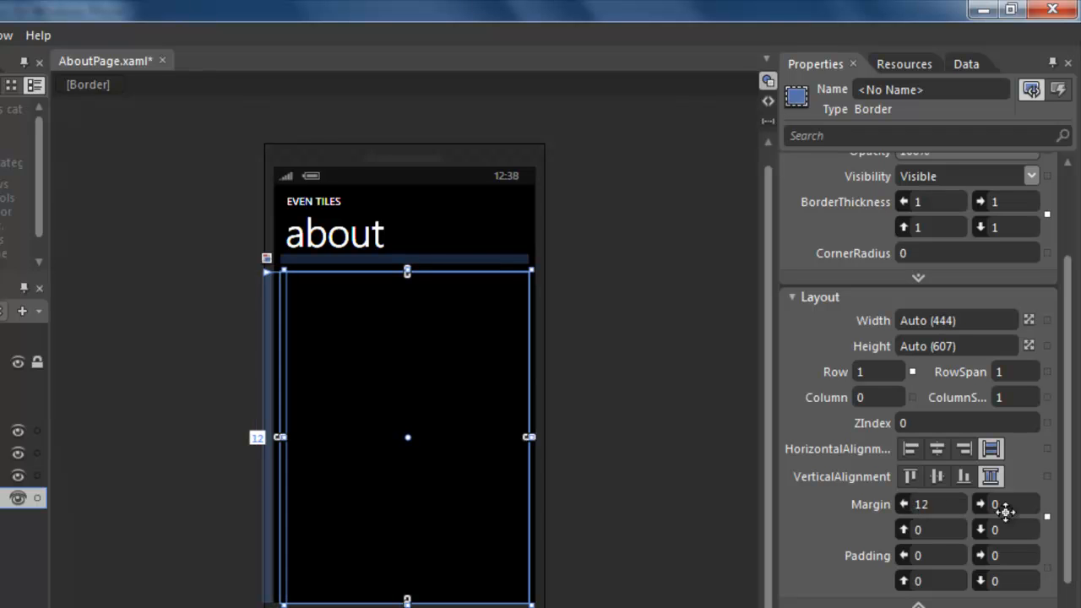
pyautogui.moveTo(994, 505); pyautogui.dragTo(1002, 504)
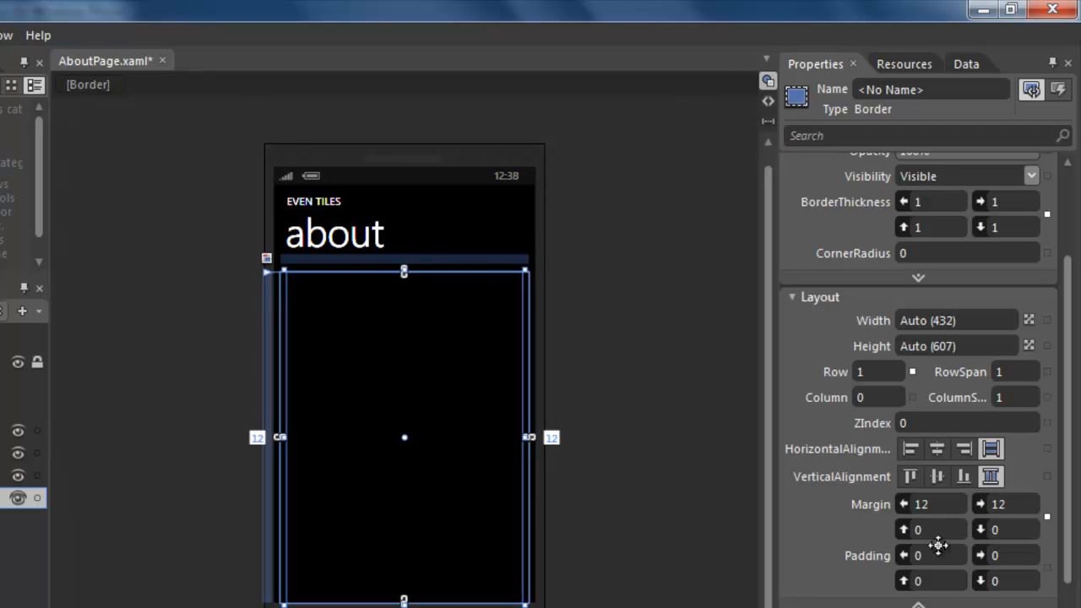
pyautogui.moveTo(916, 528); pyautogui.dragTo(920, 525)
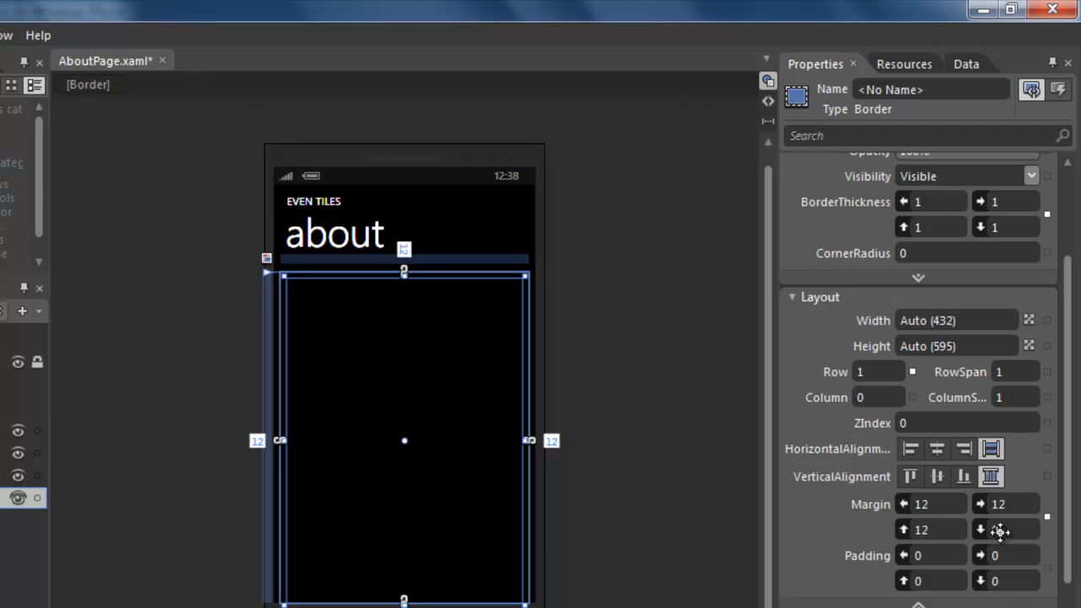
pyautogui.moveTo(1003, 530); pyautogui.dragTo(1003, 528)
pyautogui.moveTo(1071, 379); pyautogui.dragTo(1076, 249)
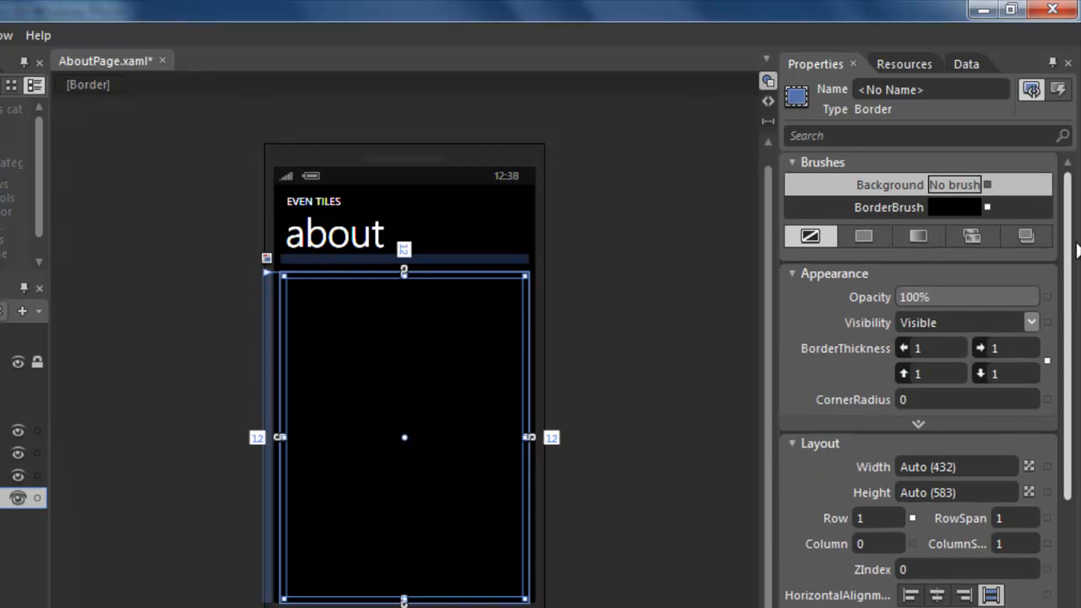
# Give the Border the phone accent BorderBrush and a BorderThickness of 2.
pyautogui.click(988, 206)
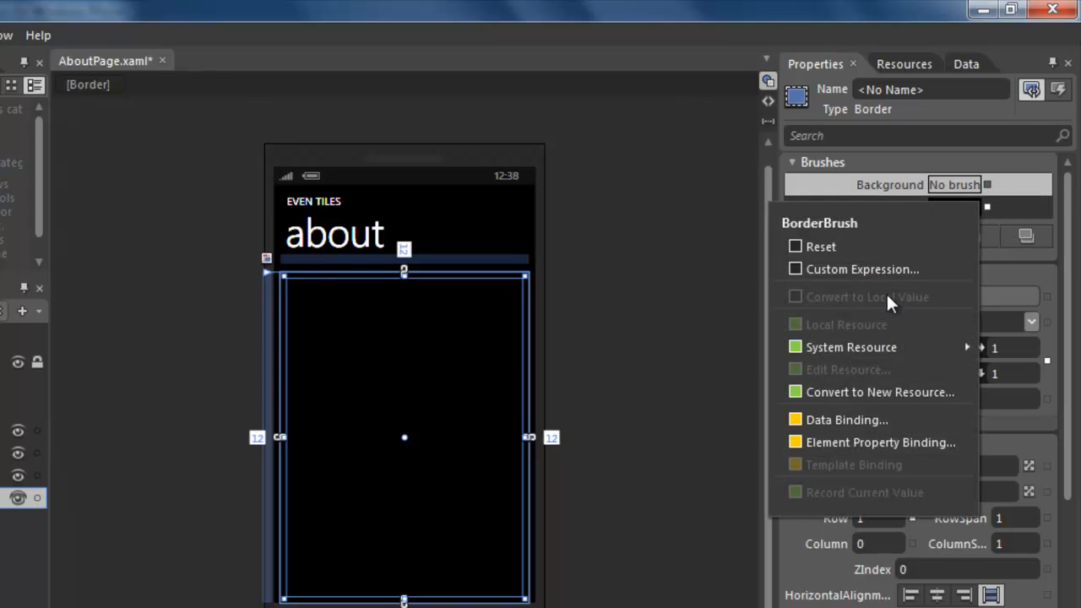
pyautogui.moveTo(886, 346)
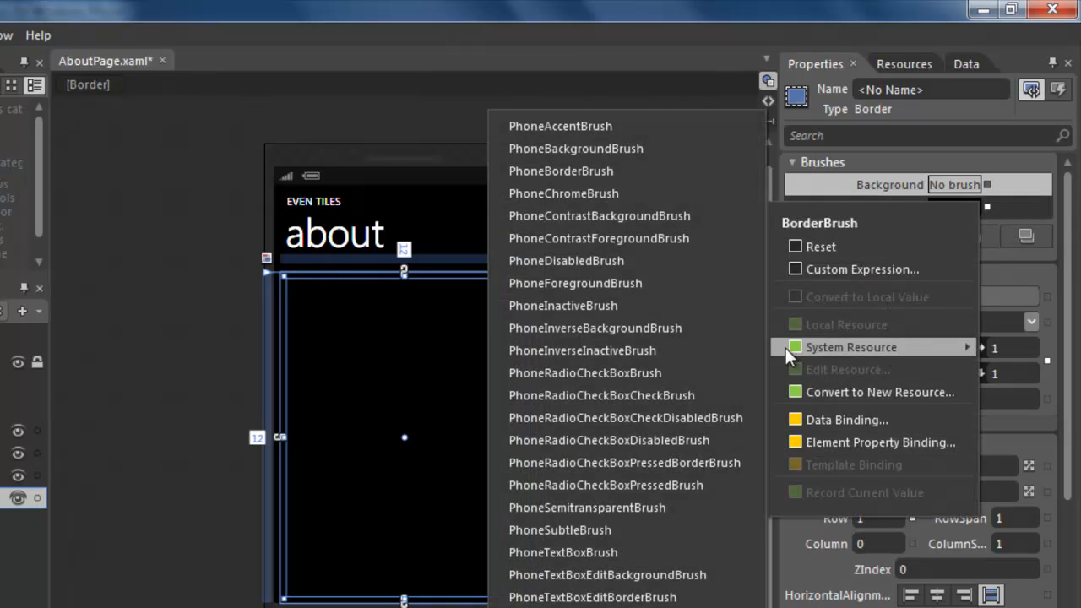
pyautogui.click(549, 132)
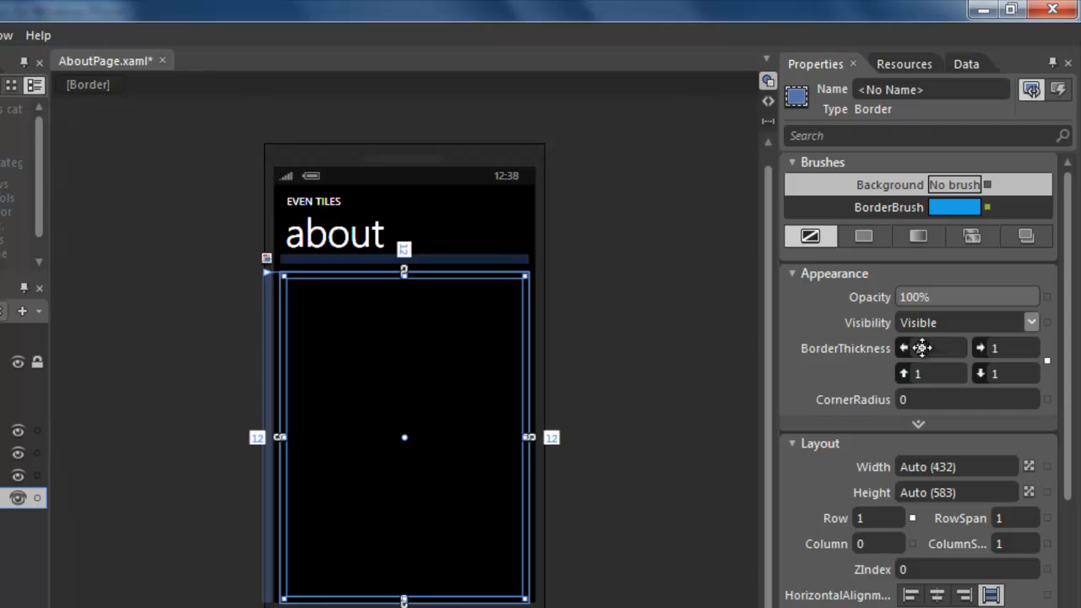
pyautogui.moveTo(921, 347); pyautogui.dragTo(926, 374)
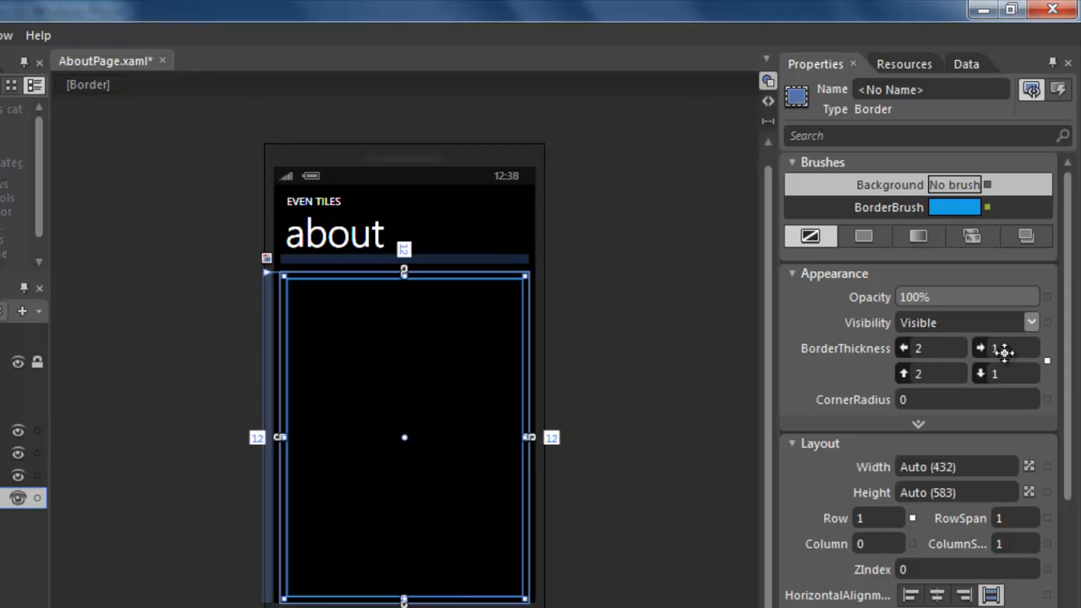
pyautogui.moveTo(1003, 350); pyautogui.dragTo(1006, 349)
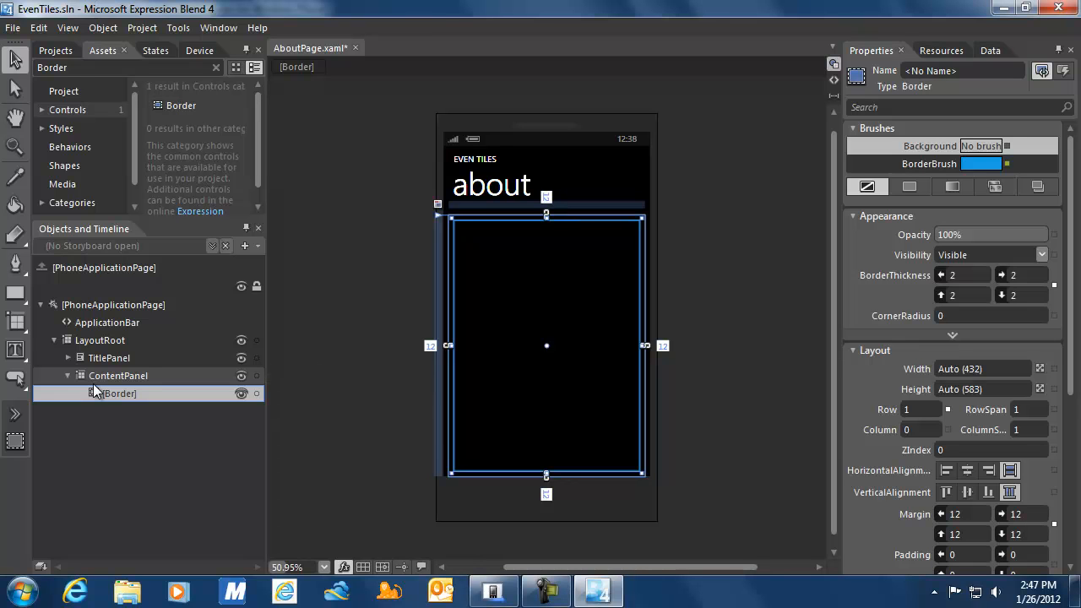
# Insert a Grid into the Border, auto-filling it at 428×579 with zero margins.
pyautogui.click(22, 330)
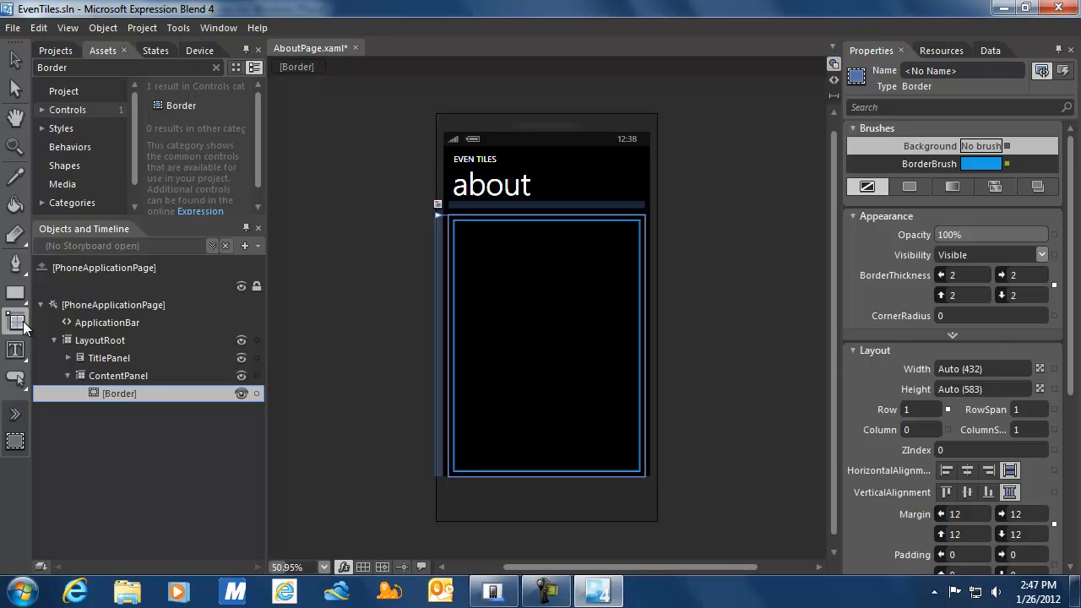
pyautogui.doubleClick(23, 321)
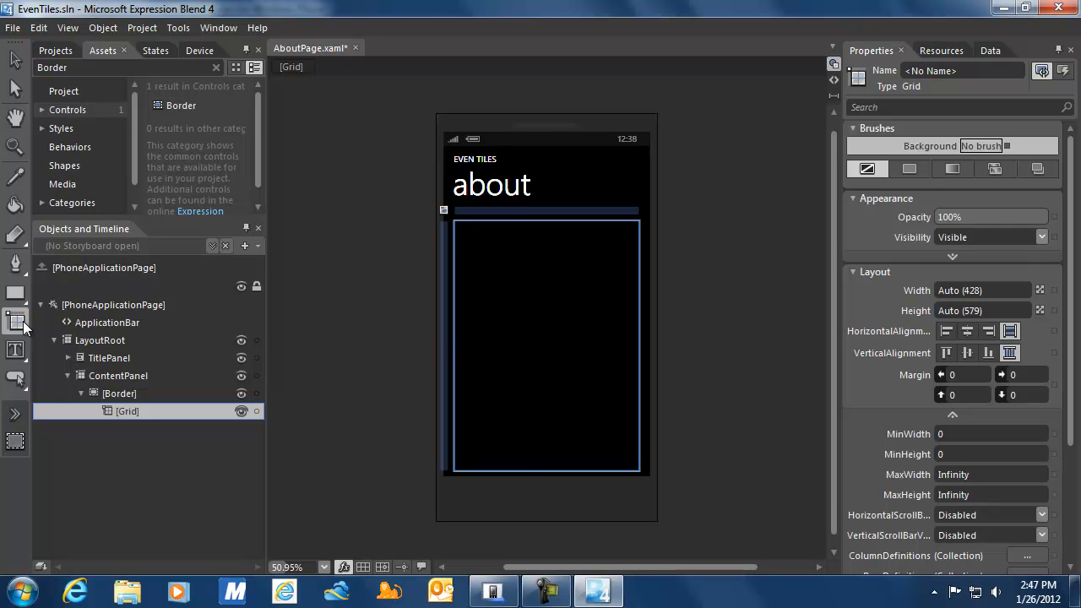
pyautogui.click(16, 64)
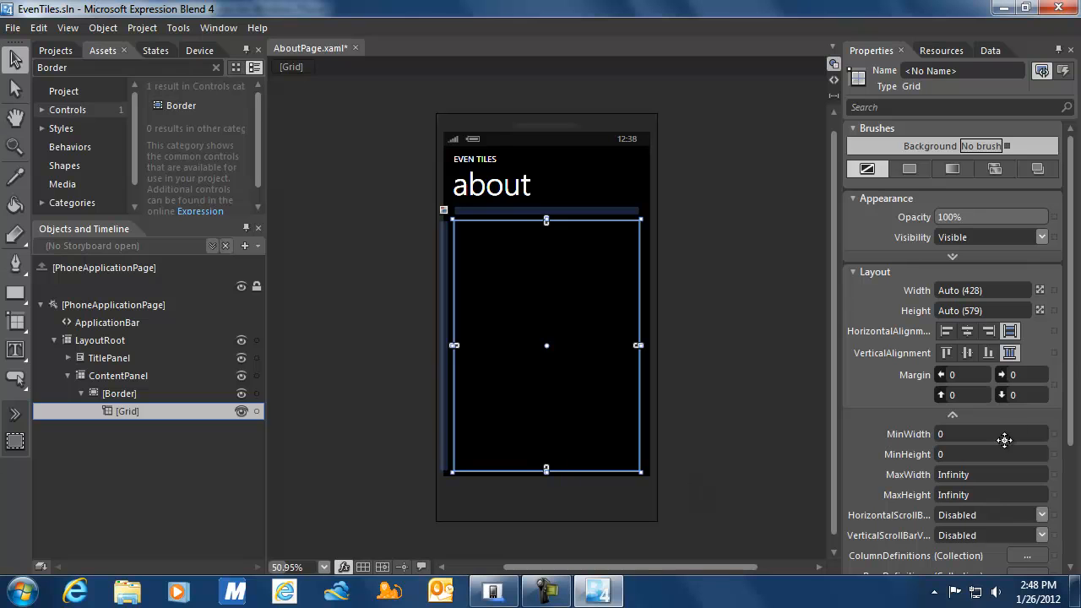
pyautogui.moveTo(1068, 420); pyautogui.dragTo(1077, 525)
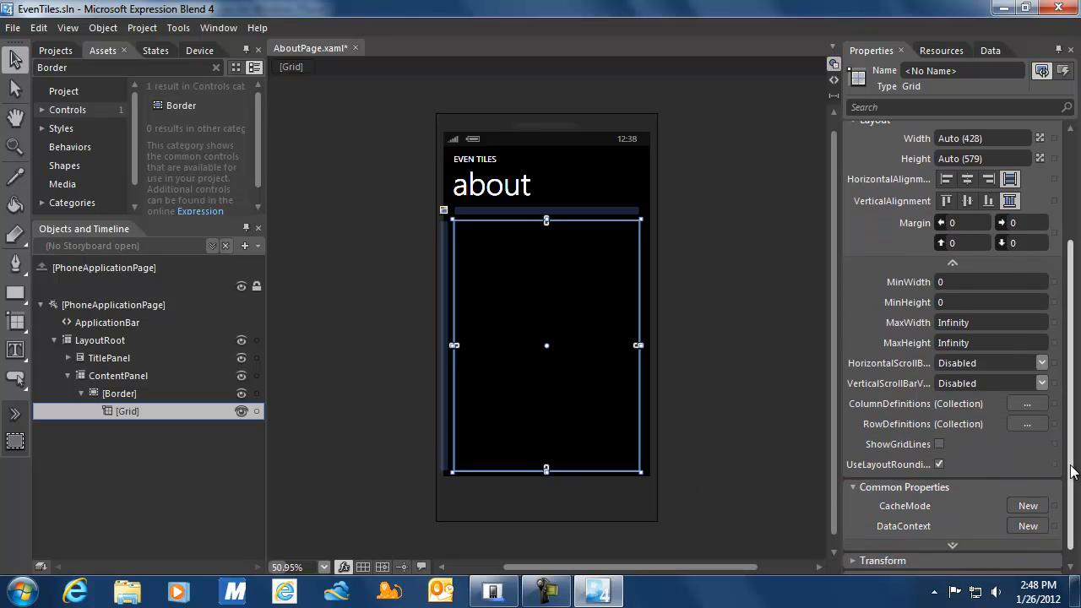
# Add four row definitions to the inner Grid's RowDefinitions collection.
pyautogui.click(1033, 422)
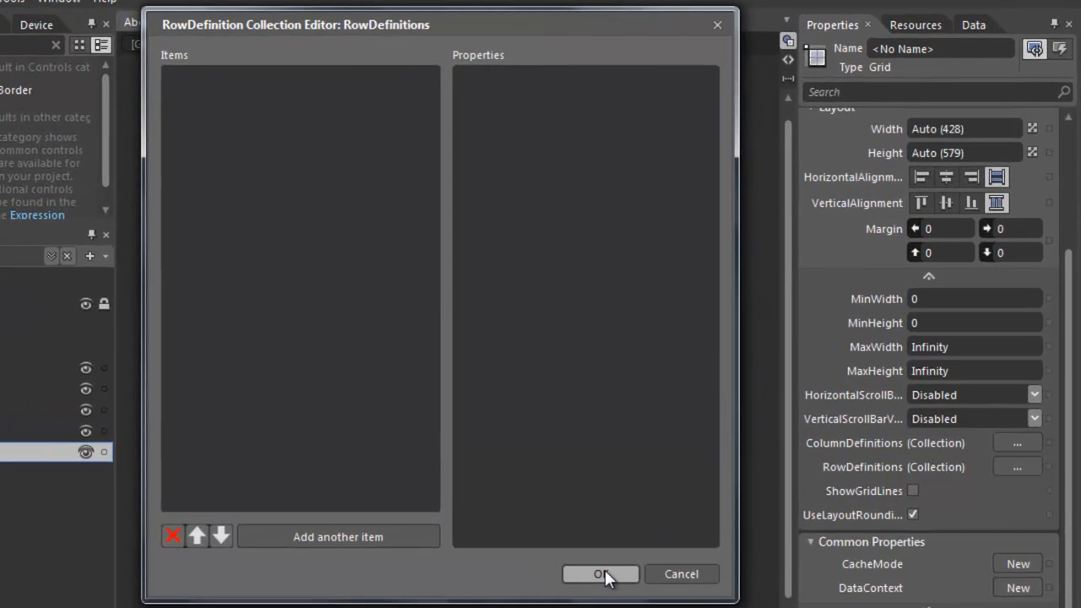
pyautogui.click(404, 534)
pyautogui.click(405, 534)
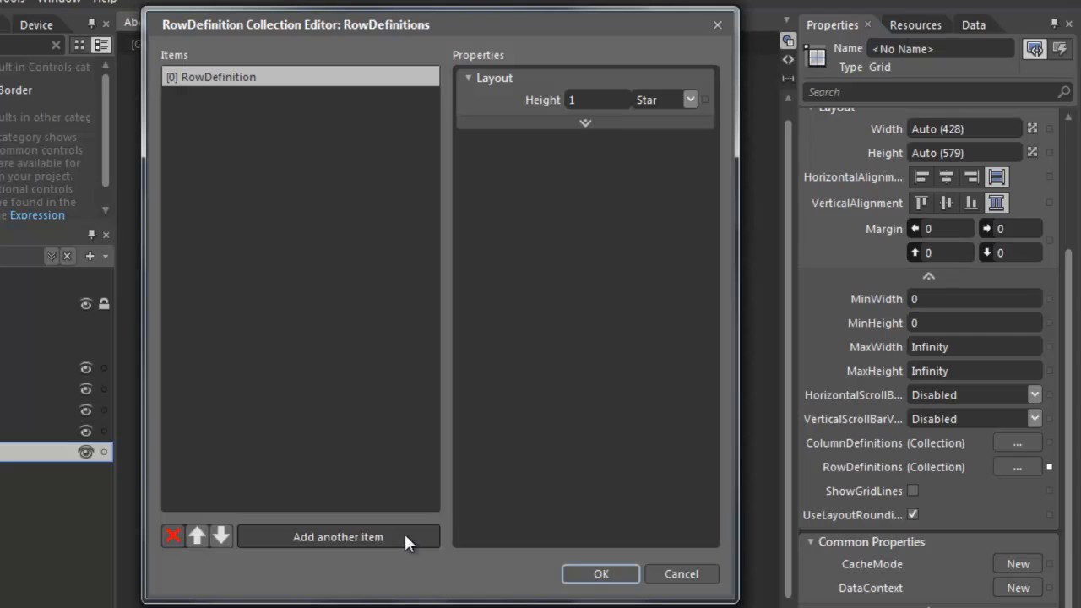
pyautogui.click(404, 533)
pyautogui.click(403, 534)
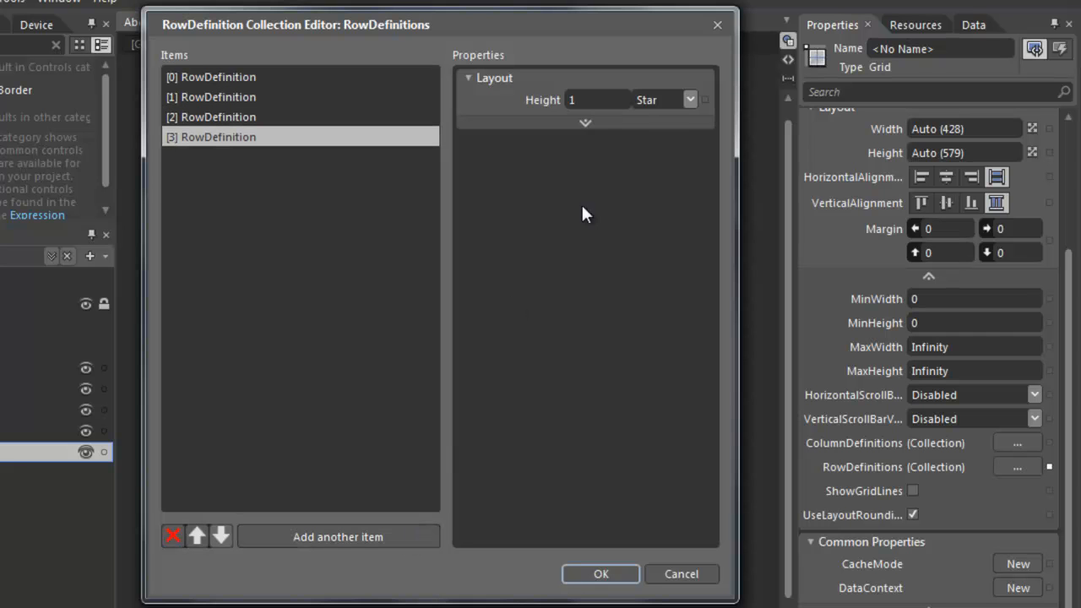
# Set the Height of rows four, three, two and one to Auto and confirm.
pyautogui.click(691, 100)
pyautogui.click(679, 115)
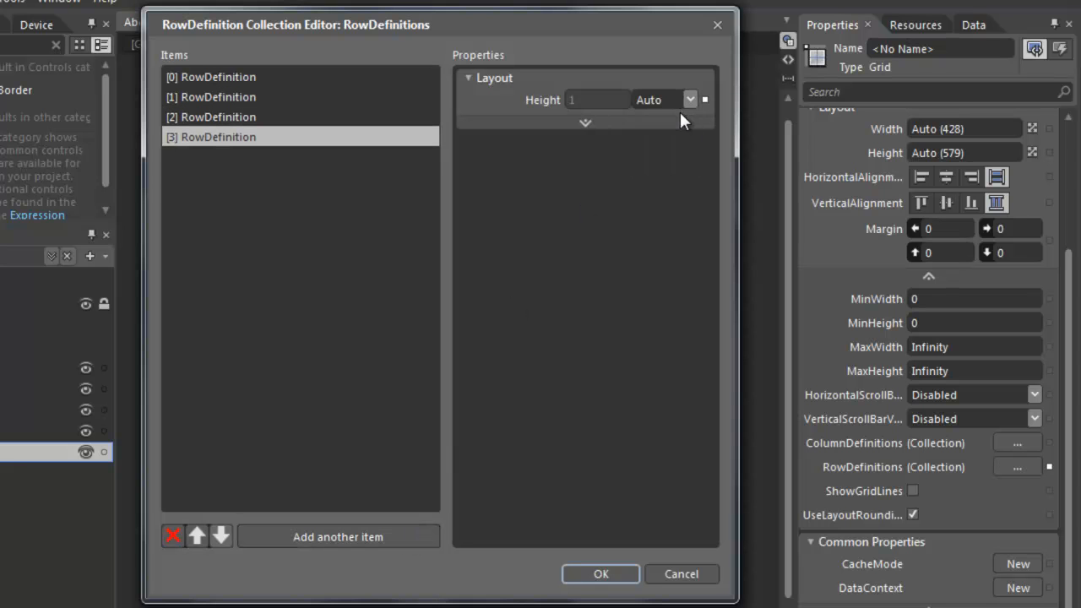
pyautogui.click(340, 114)
pyautogui.click(689, 100)
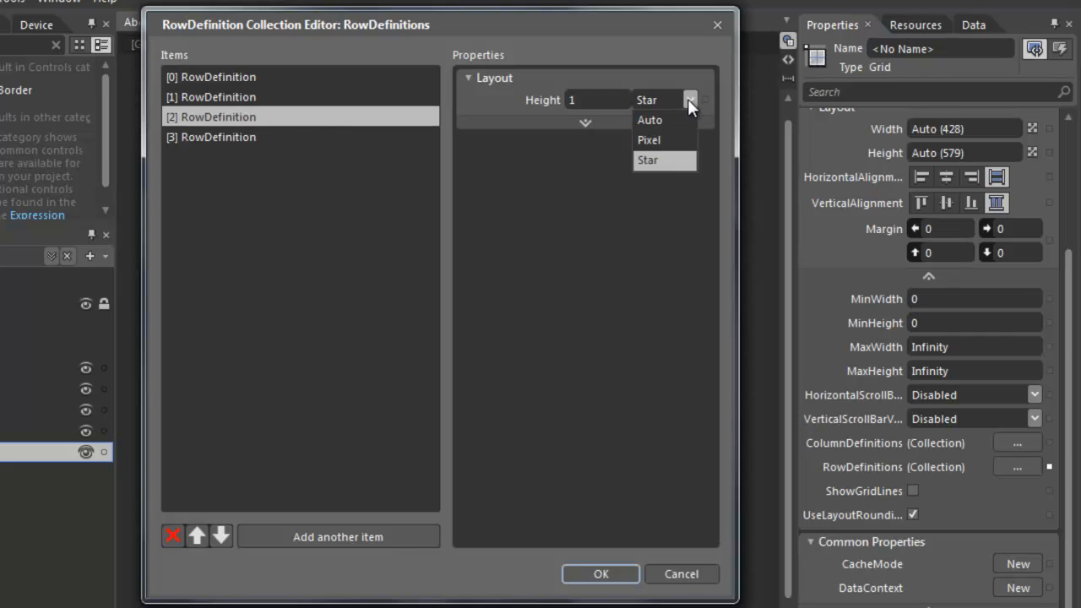
pyautogui.click(652, 116)
pyautogui.click(295, 97)
pyautogui.click(688, 99)
pyautogui.click(654, 113)
pyautogui.click(291, 78)
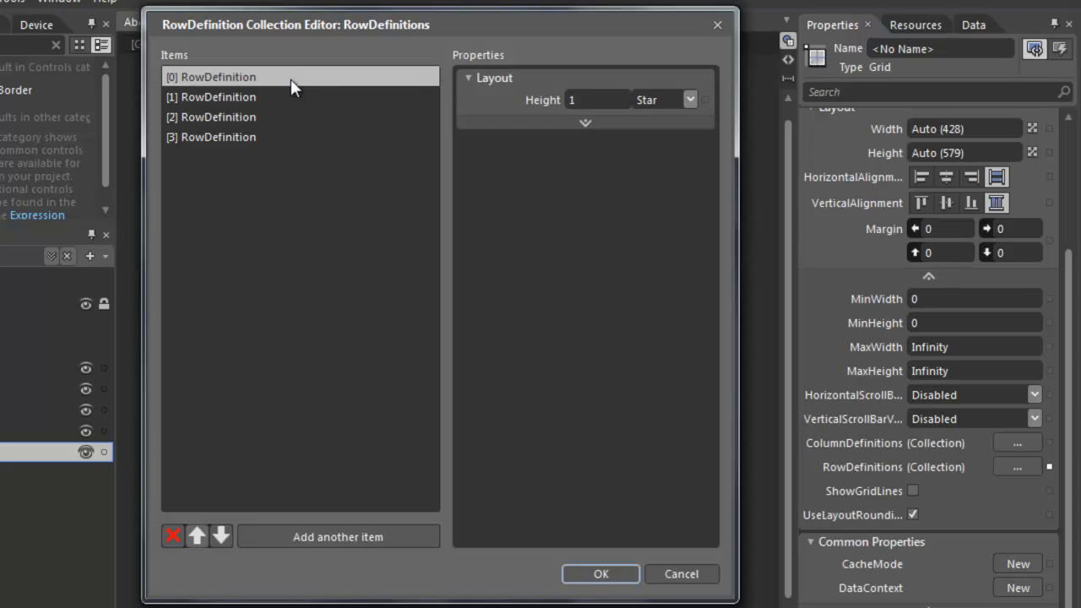
pyautogui.click(689, 100)
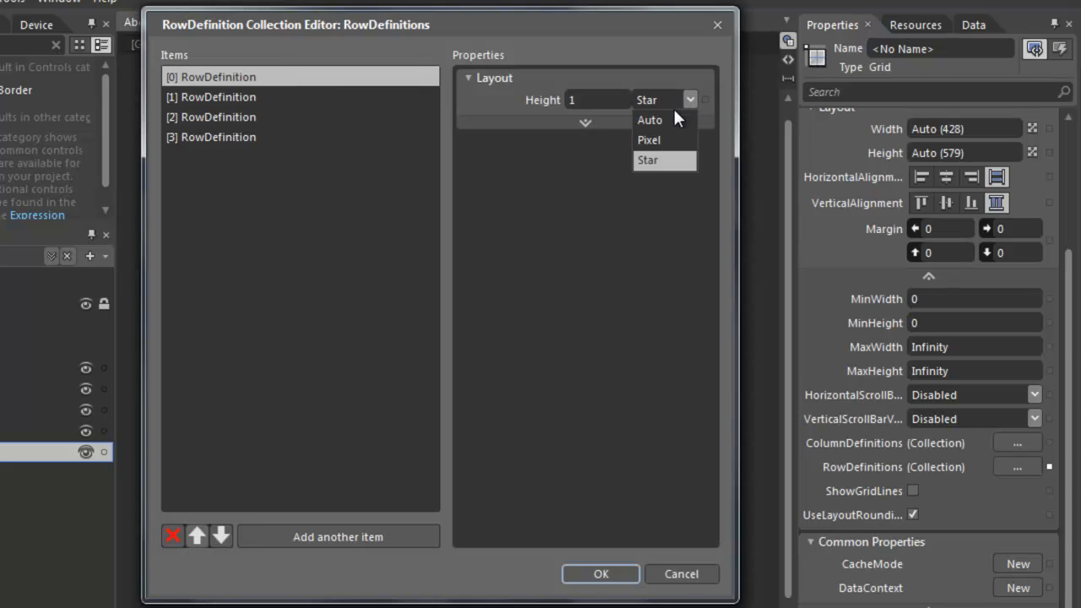
pyautogui.click(653, 117)
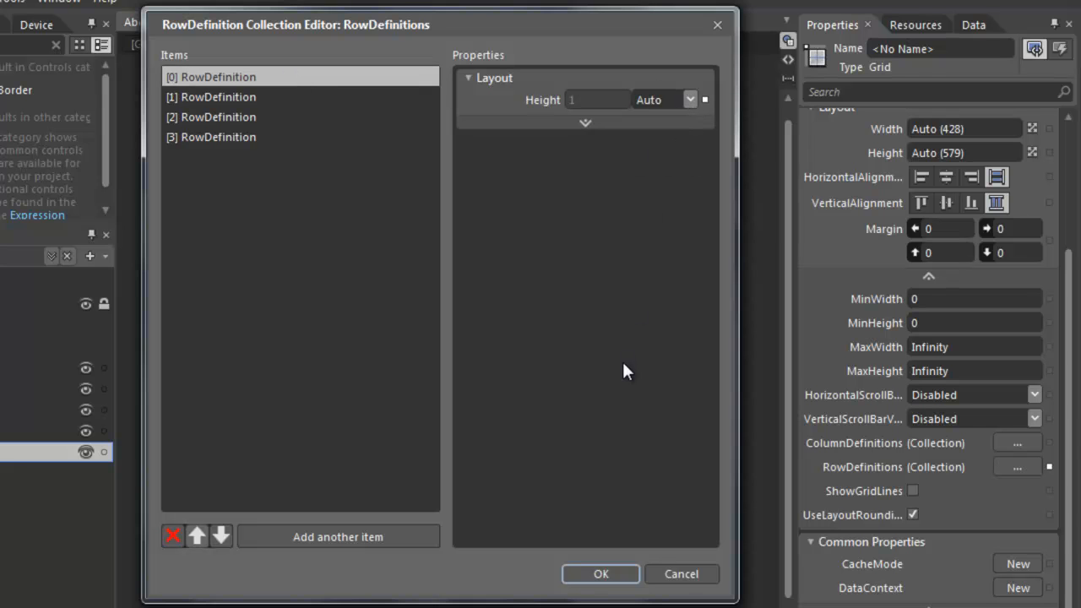
pyautogui.click(596, 574)
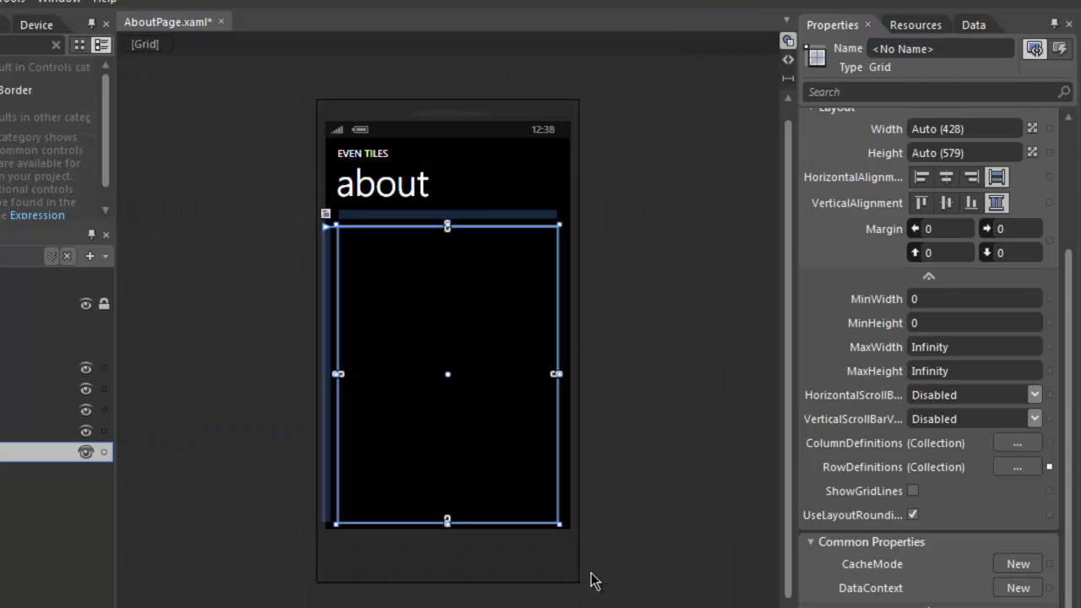
# Add two column definitions to the inner Grid, both left at 1 Star width.
pyautogui.click(1011, 441)
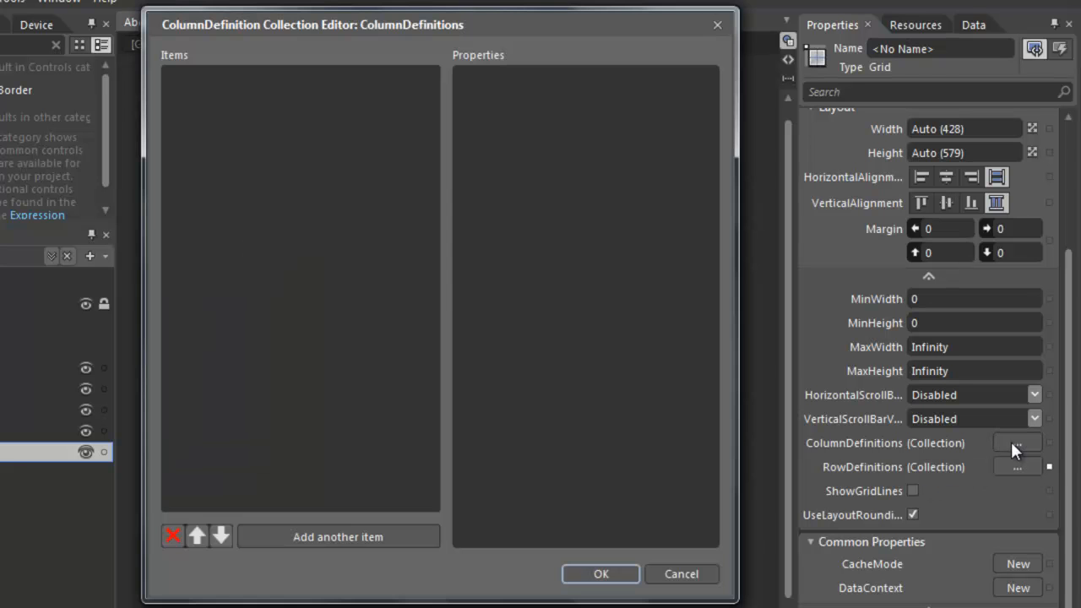
pyautogui.click(315, 533)
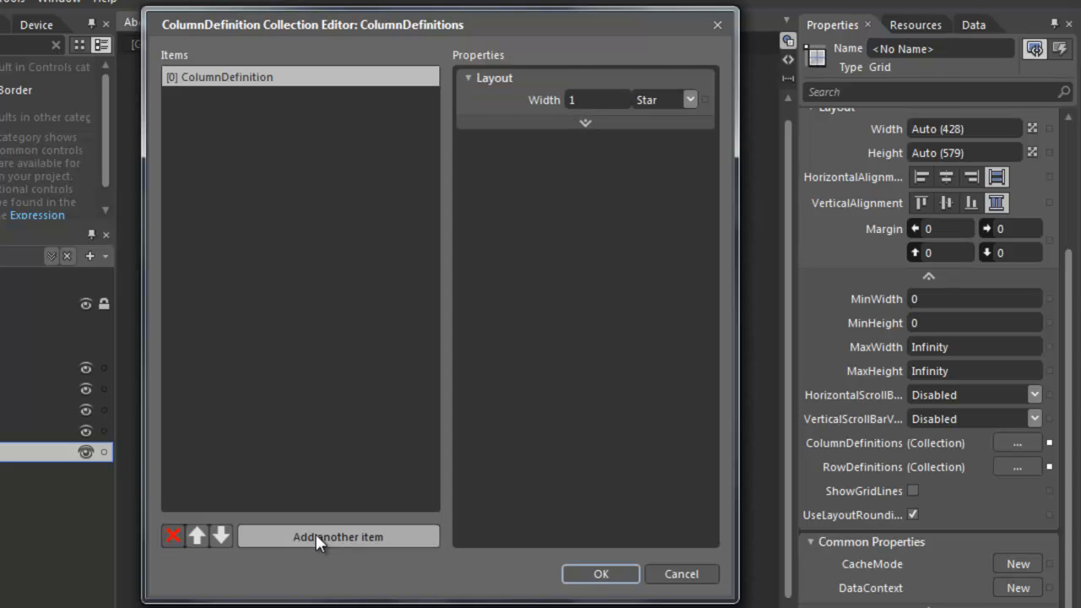
pyautogui.click(318, 537)
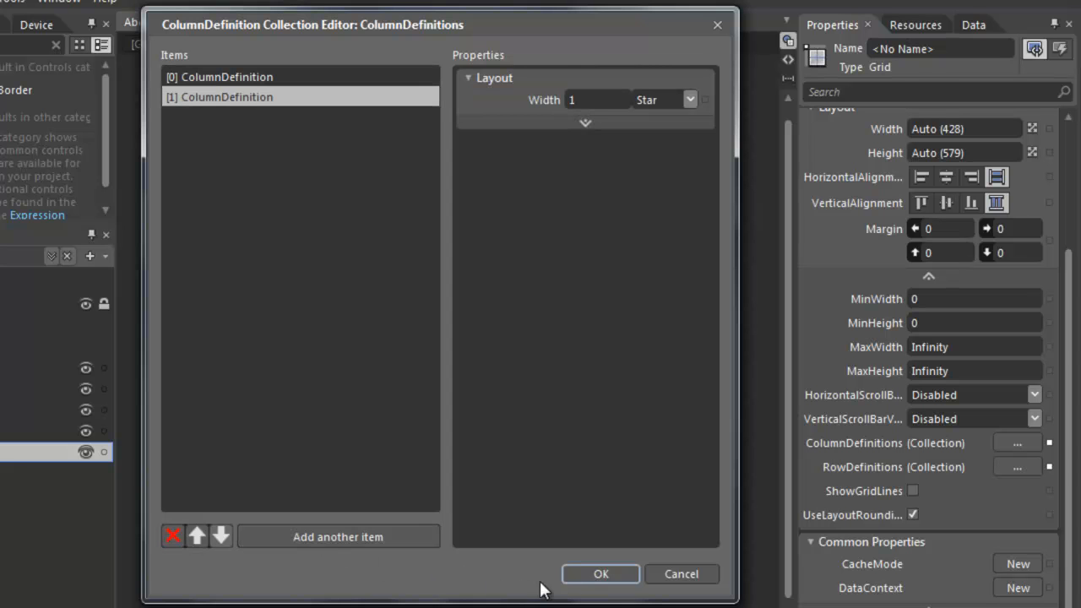
pyautogui.click(600, 574)
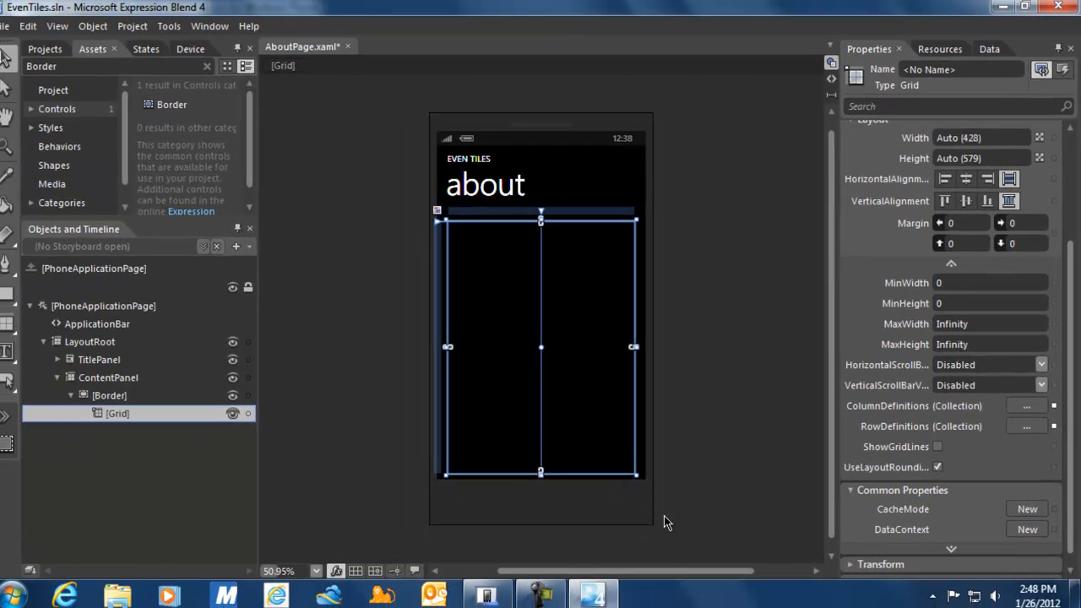
# Choose the TextBlock text tool and insert a TextBlock into the Grid's top-left cell.
pyautogui.click(16, 352)
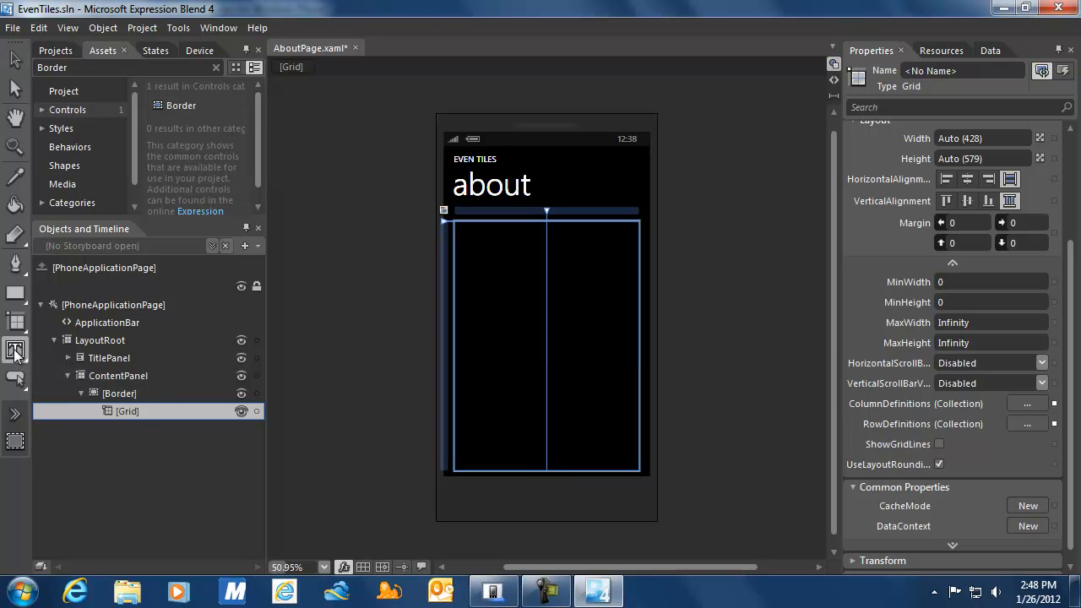
pyautogui.rightClick(15, 353)
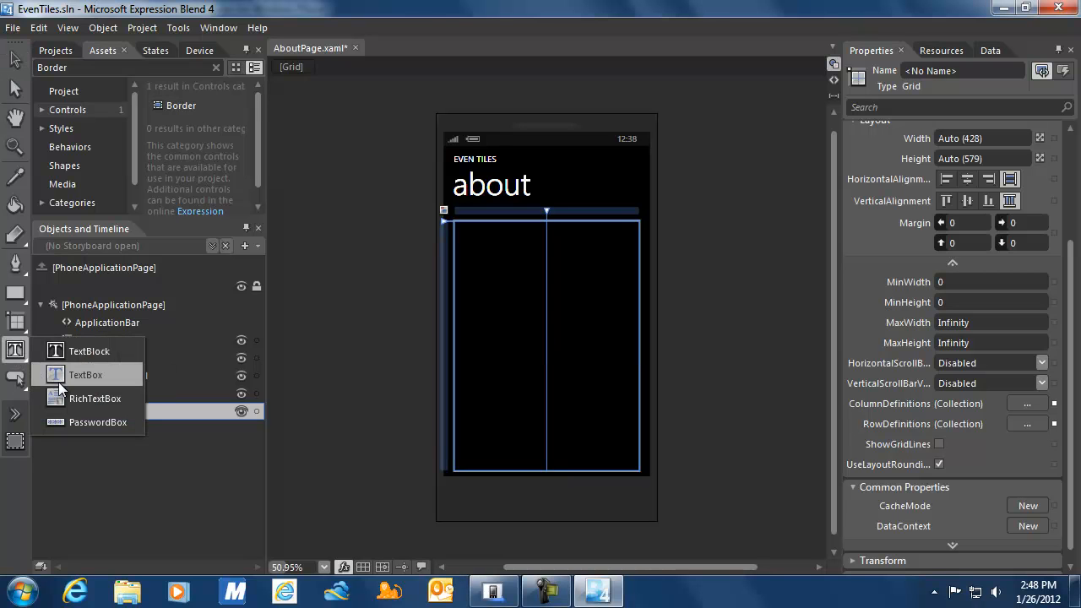
pyautogui.click(64, 352)
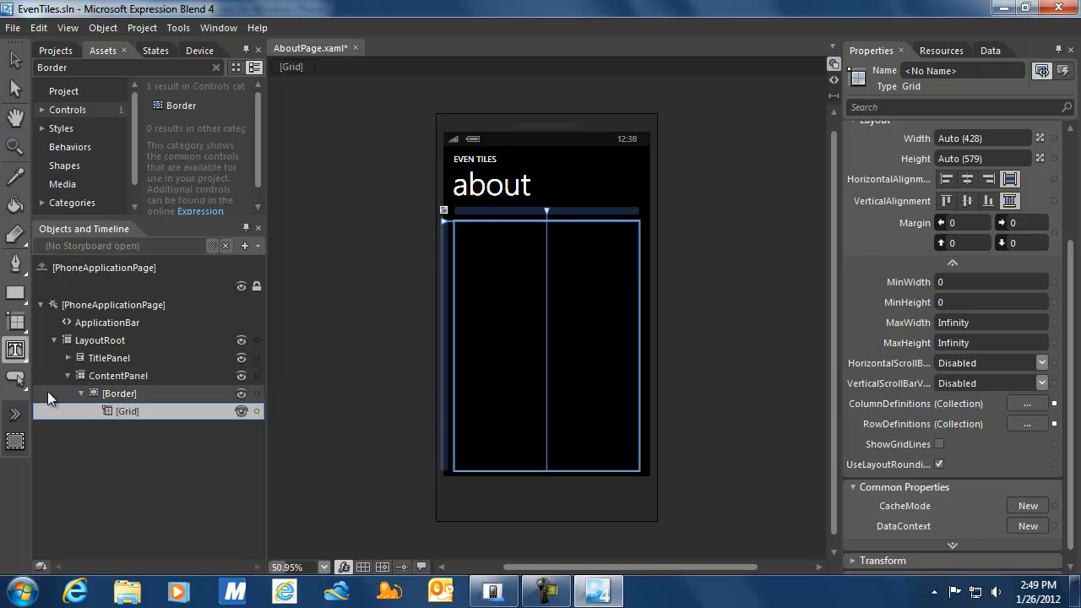
pyautogui.doubleClick(12, 353)
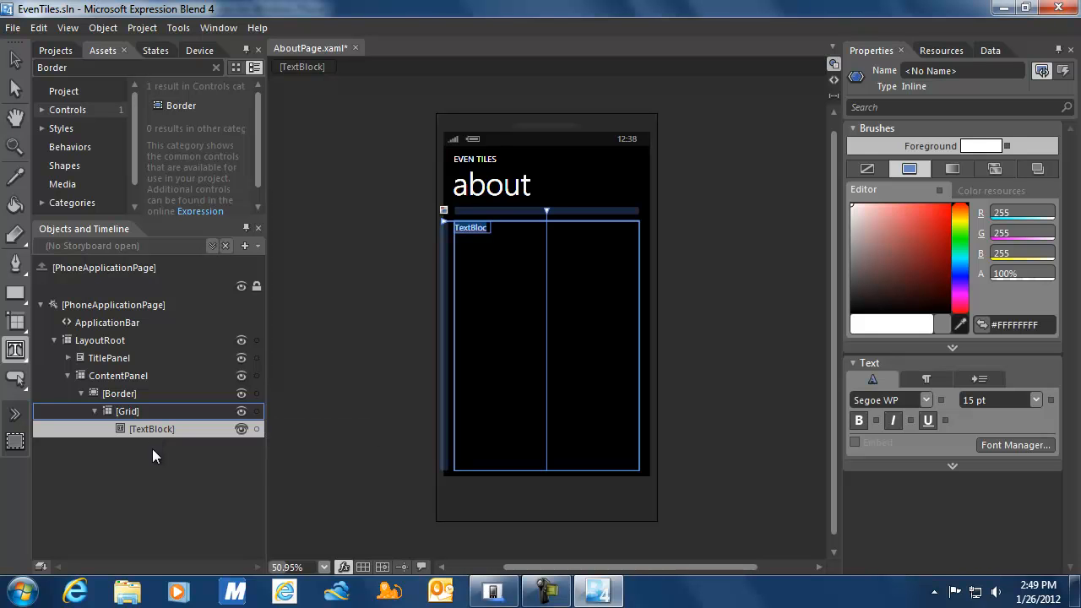
# Make the TextBlock fill its grid cell.
pyautogui.click(145, 415)
pyautogui.click(145, 429)
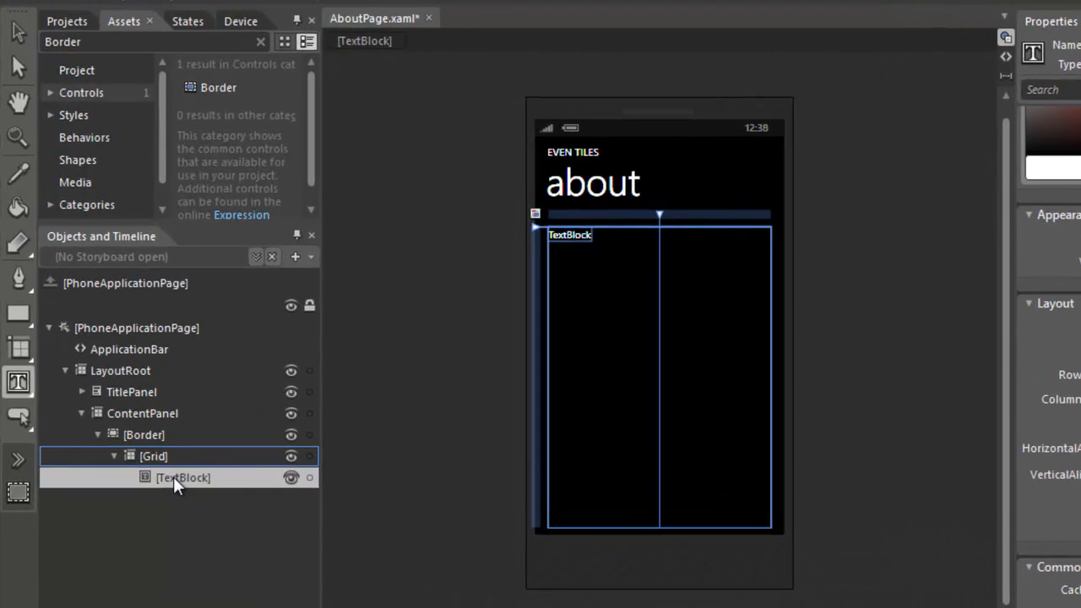
pyautogui.rightClick(173, 476)
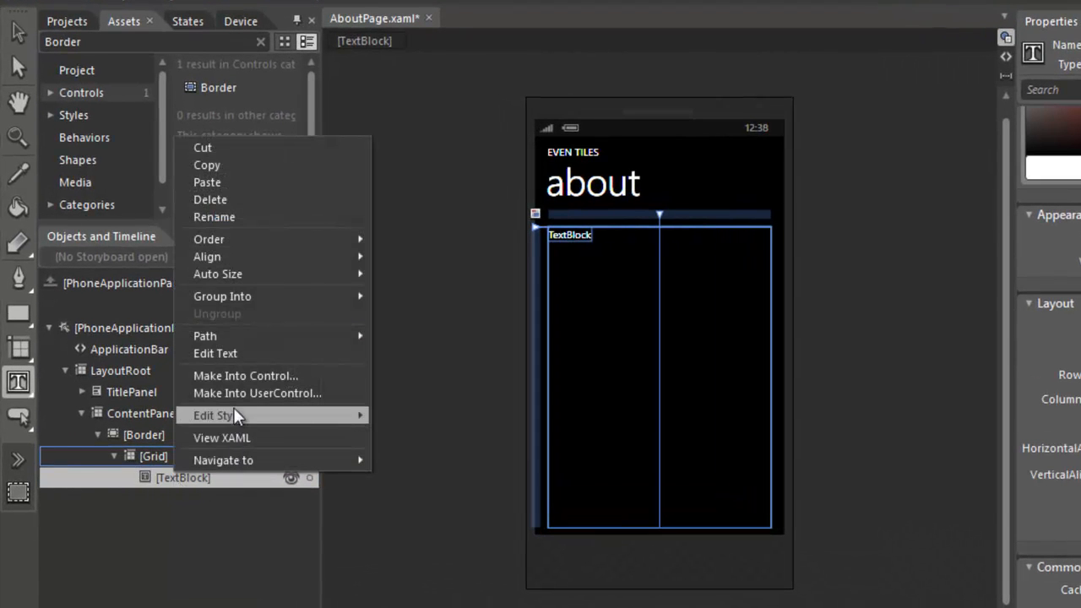
pyautogui.moveTo(238, 278)
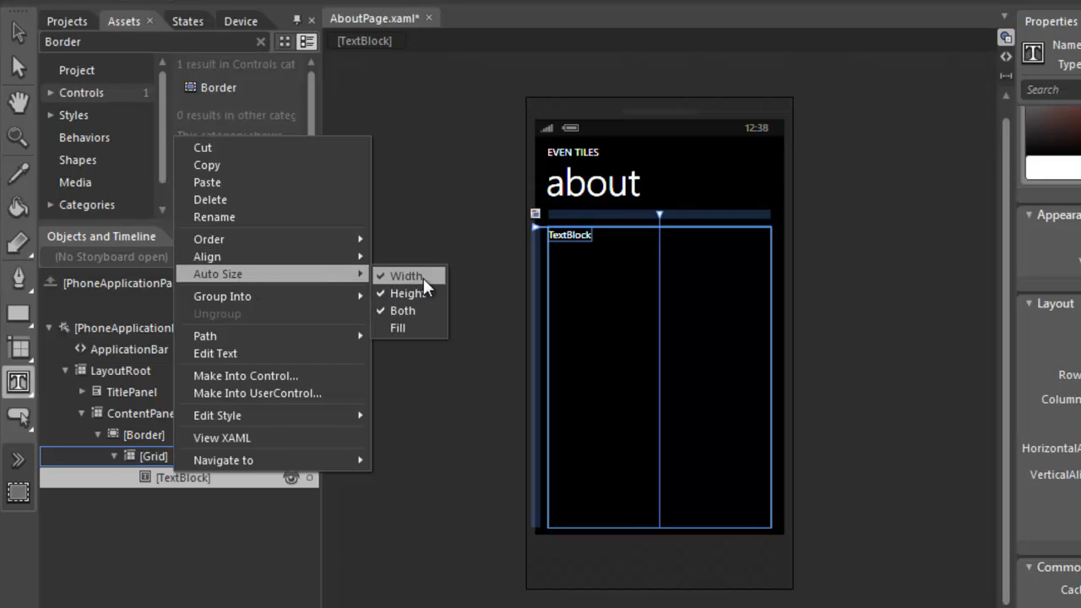
pyautogui.click(416, 329)
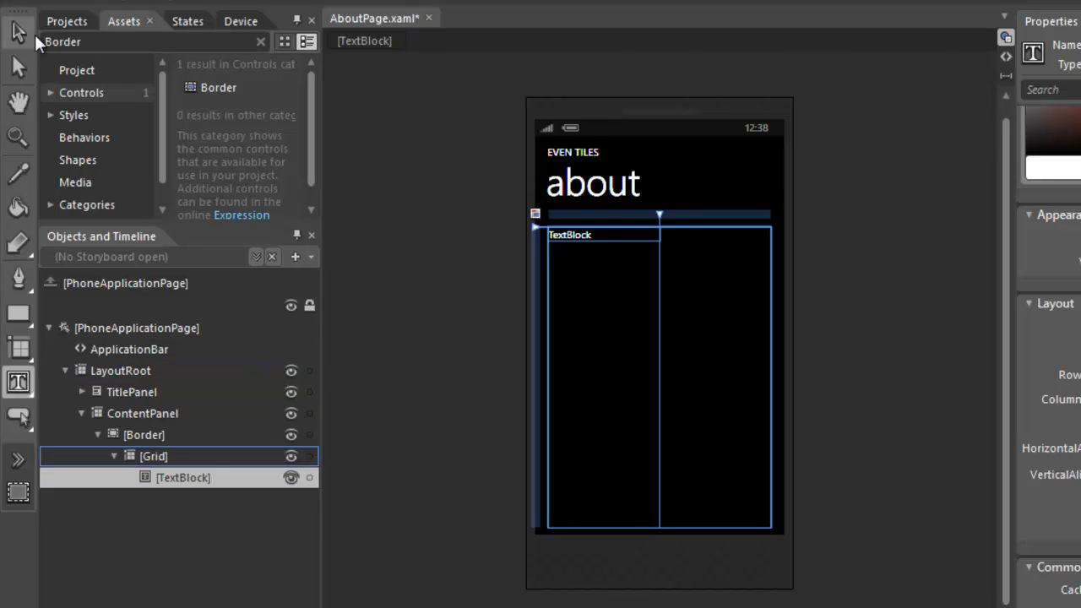
# Apply the PhoneTextNormalStyle resource to the TextBlock via Edit Style > Apply Resource.
pyautogui.press('v')
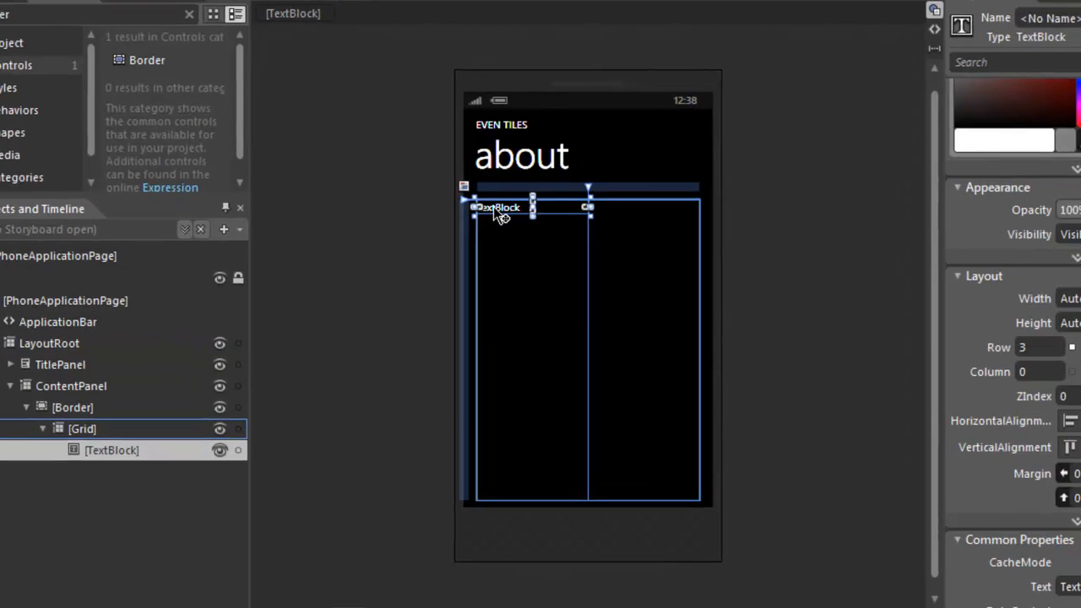
pyautogui.rightClick(567, 236)
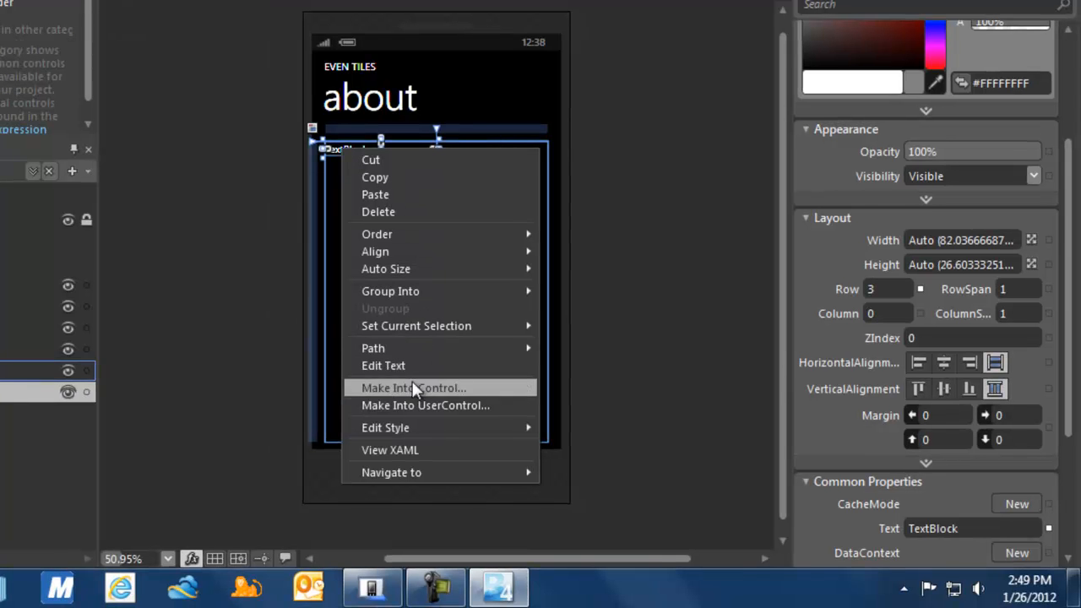
pyautogui.moveTo(412, 424)
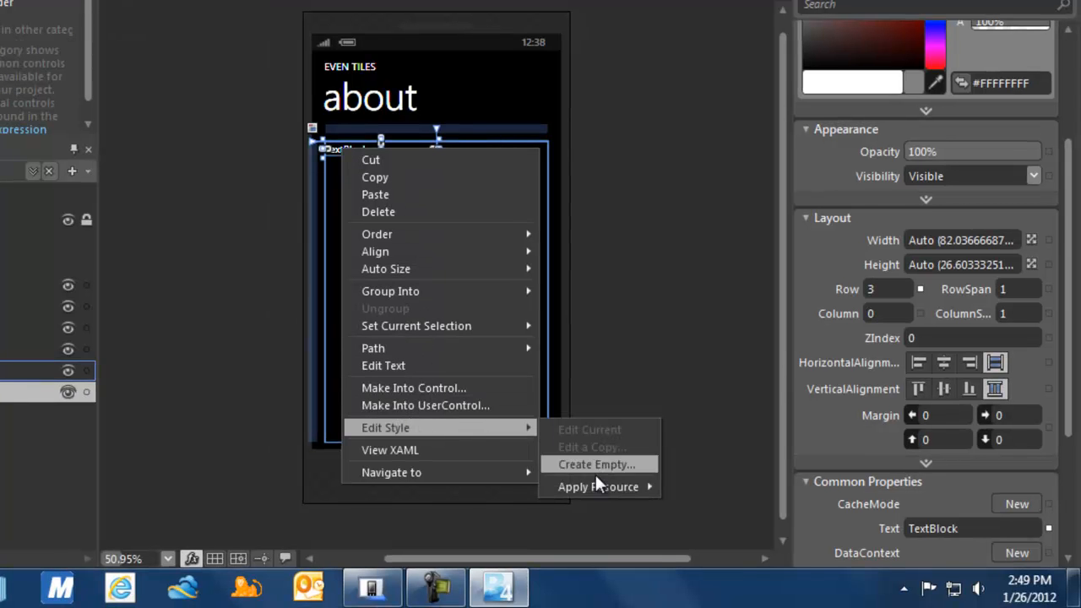
pyautogui.moveTo(602, 487)
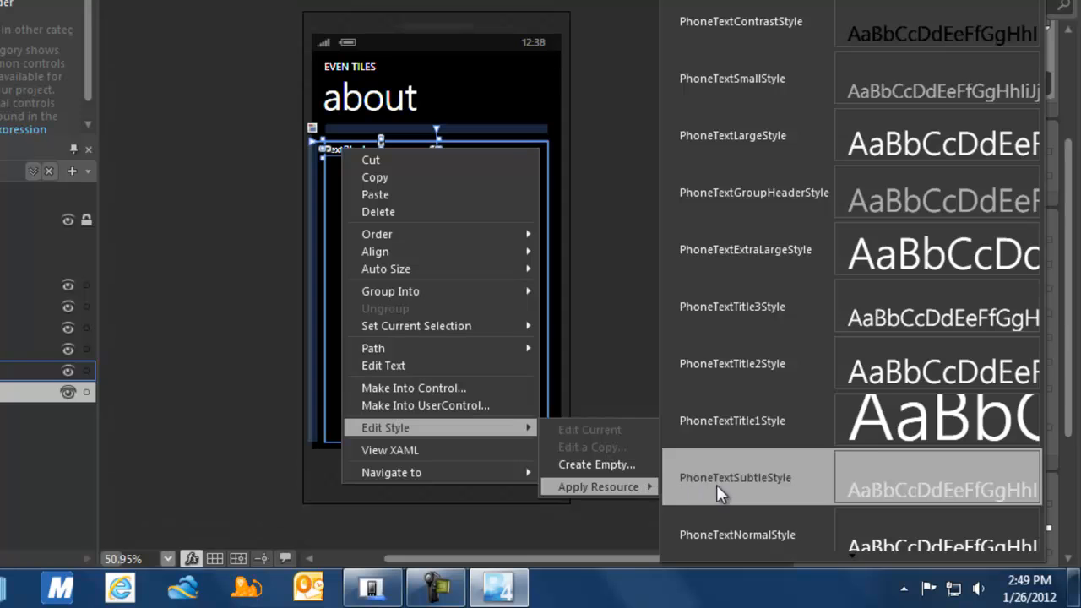
pyautogui.click(740, 534)
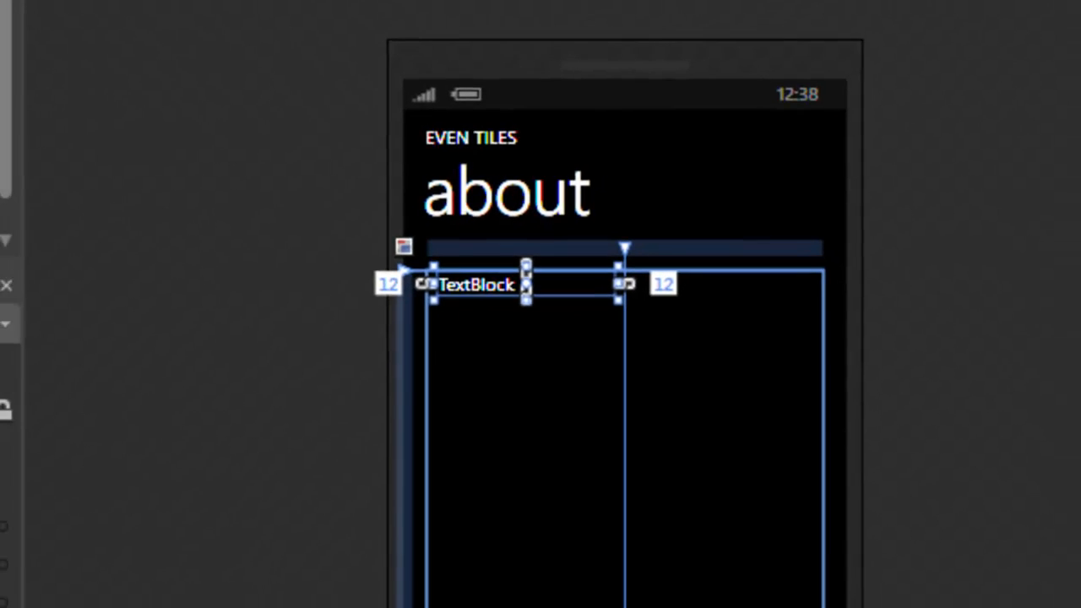
# Put the TextBlock in grid row 0 and change its text to 'Name:'.
pyautogui.click(1021, 385)
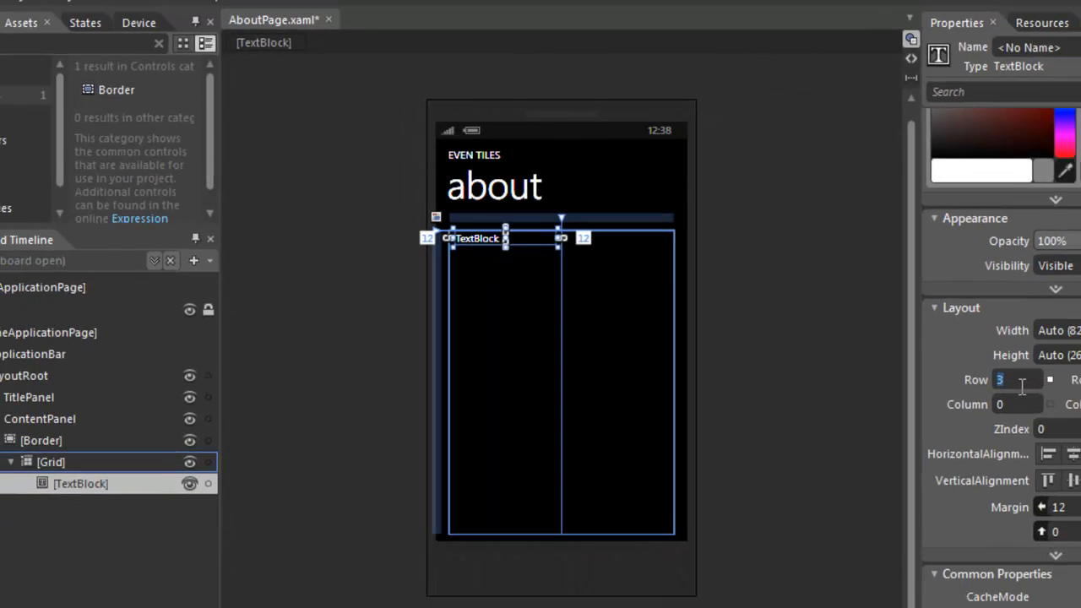
pyautogui.write('0')
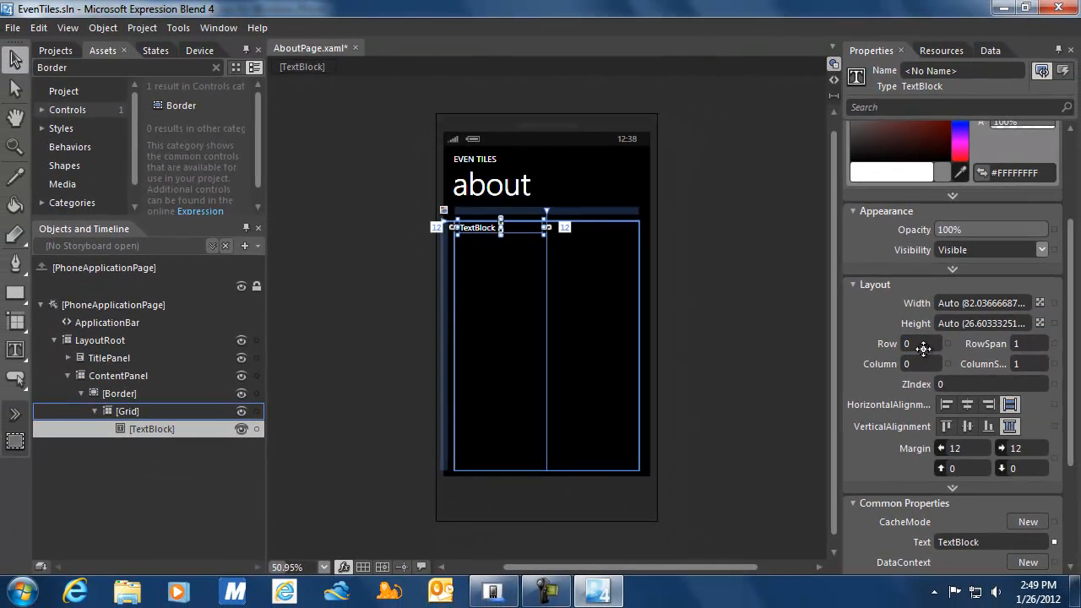
pyautogui.click(993, 539)
pyautogui.write('Name:')
pyautogui.click(171, 414)
pyautogui.click(169, 429)
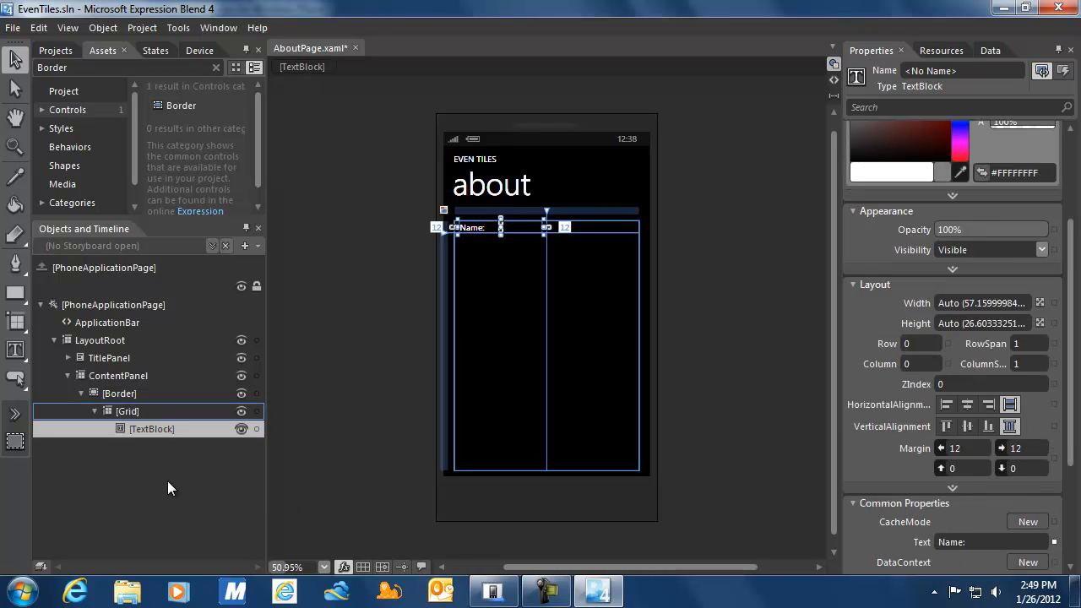
pyautogui.click(144, 415)
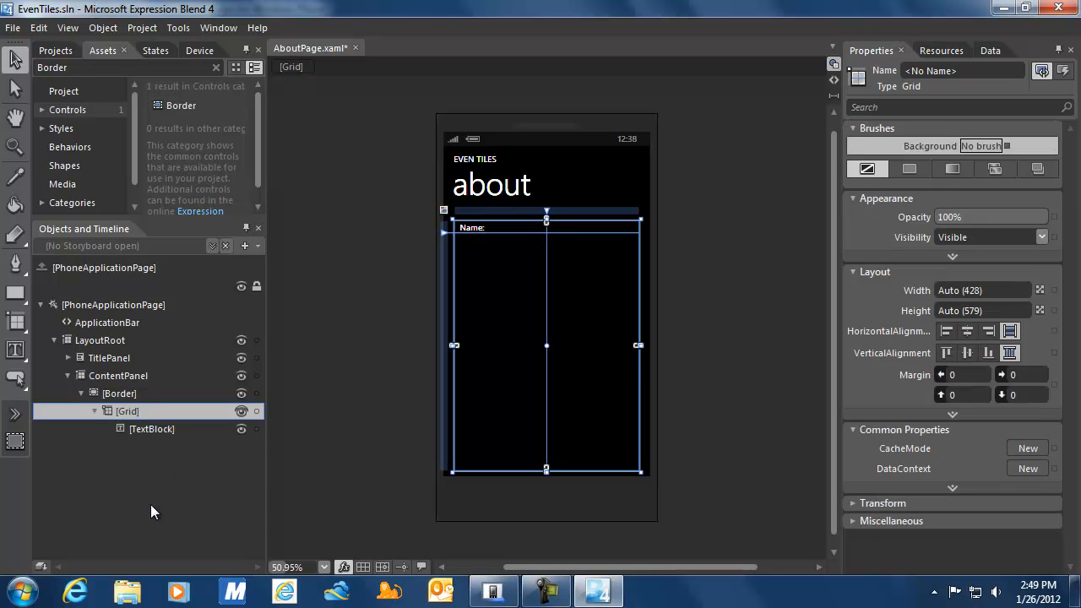
# Paste copies of the Name: label and move the second one to row 1.
pyautogui.hotkey('ctrl', 'v')
pyautogui.hotkey('ctrl', 'v')
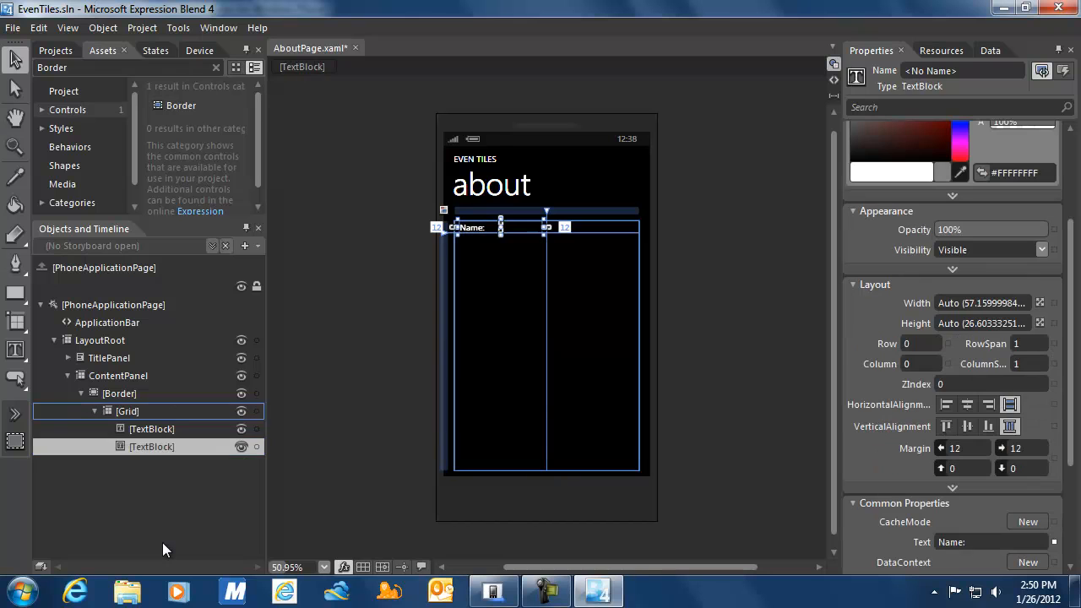
pyautogui.hotkey('ctrl', 'v')
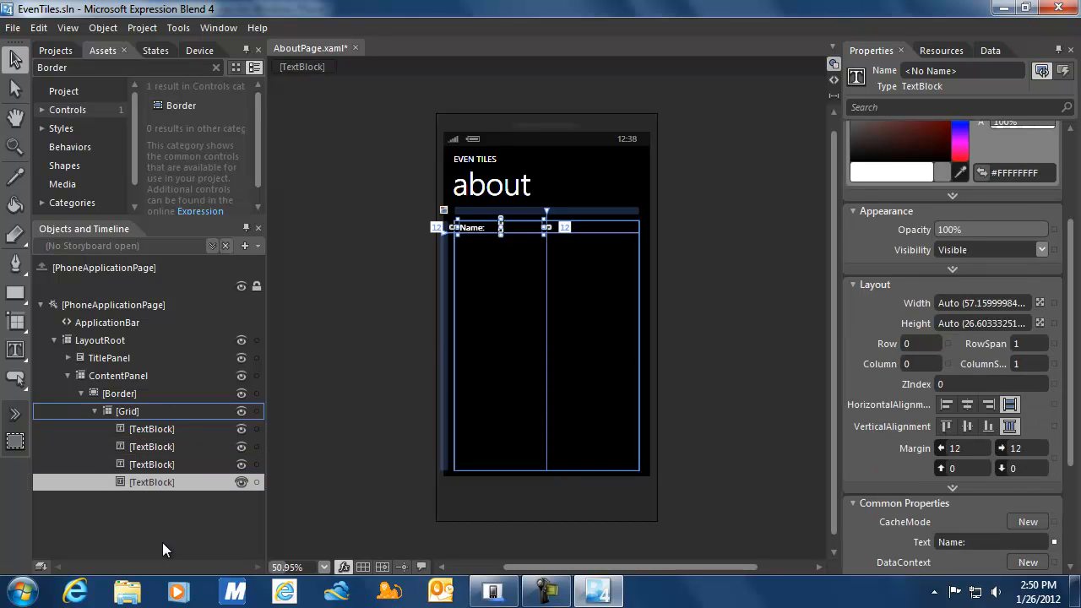
pyautogui.click(151, 445)
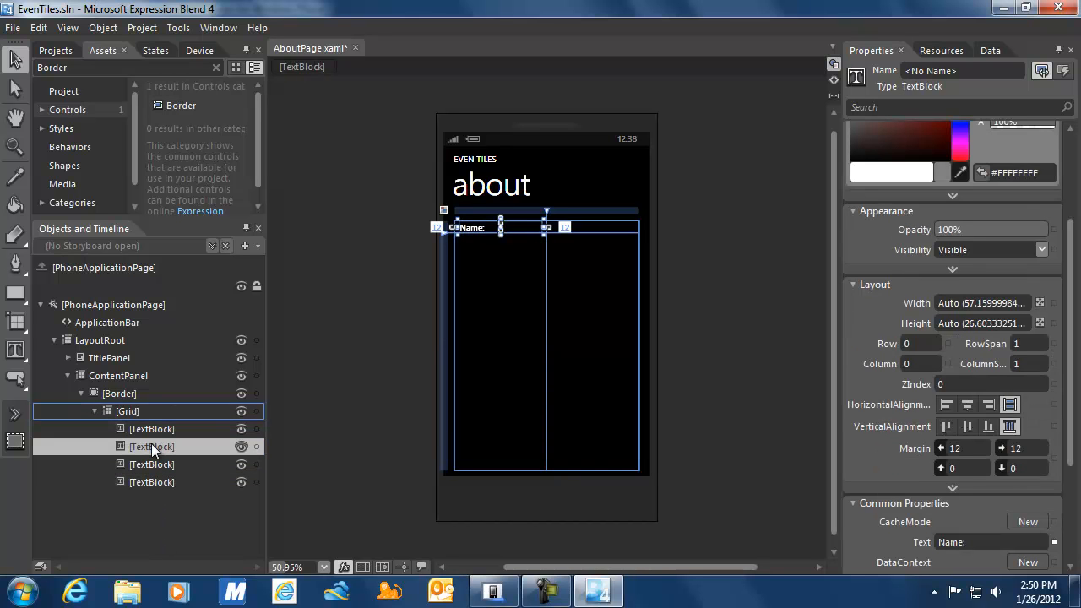
pyautogui.click(927, 342)
pyautogui.write('1')
pyautogui.press('Tab')
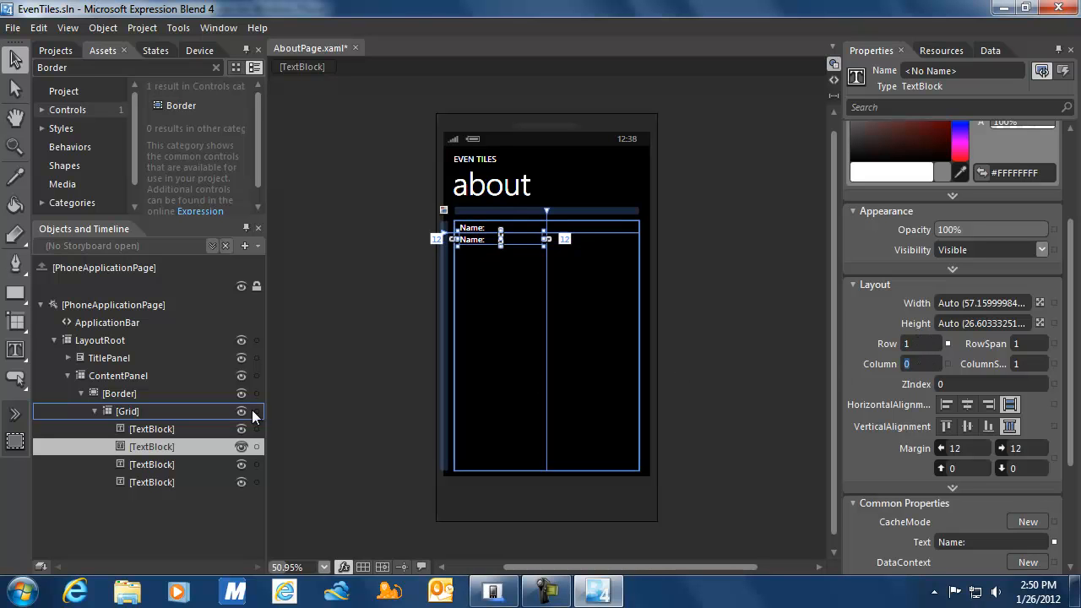
# Move the third and fourth Name: labels to rows 2 and 3.
pyautogui.click(170, 464)
pyautogui.click(917, 337)
pyautogui.write('2')
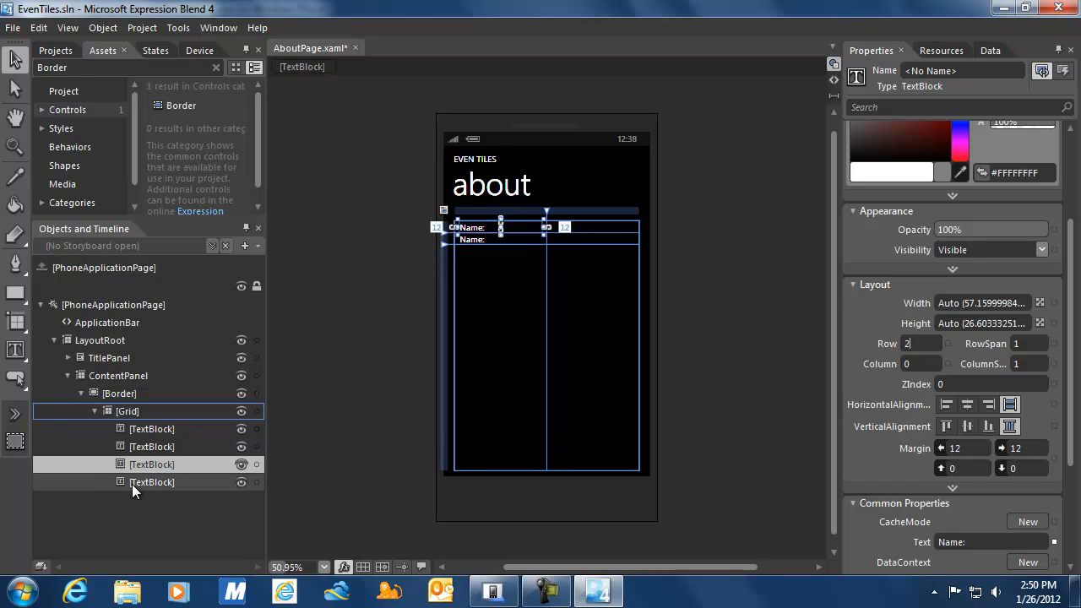
pyautogui.click(135, 483)
pyautogui.click(916, 338)
pyautogui.write('3')
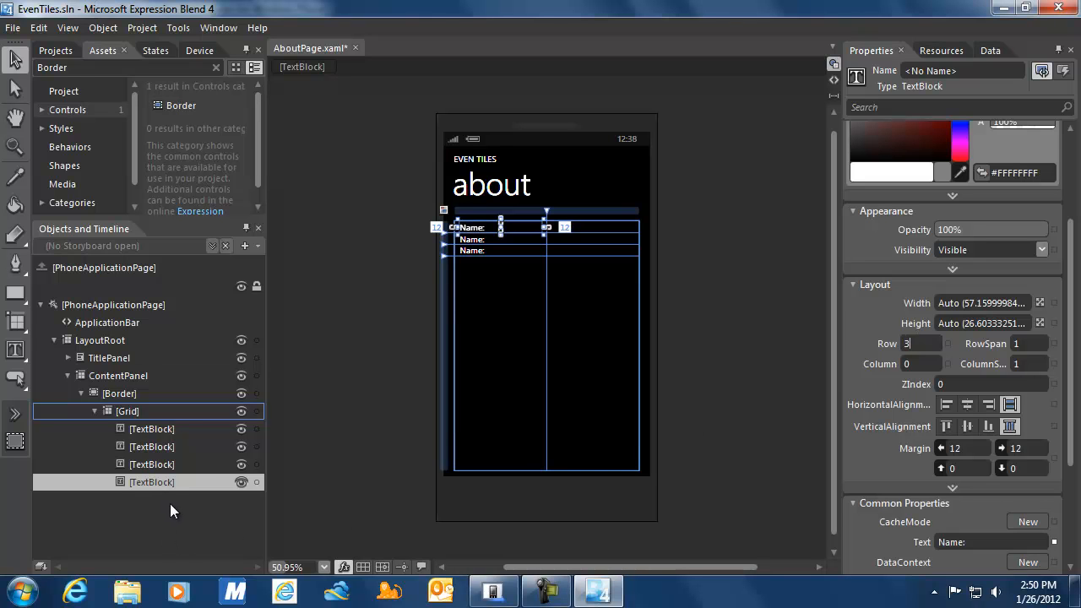
pyautogui.click(921, 363)
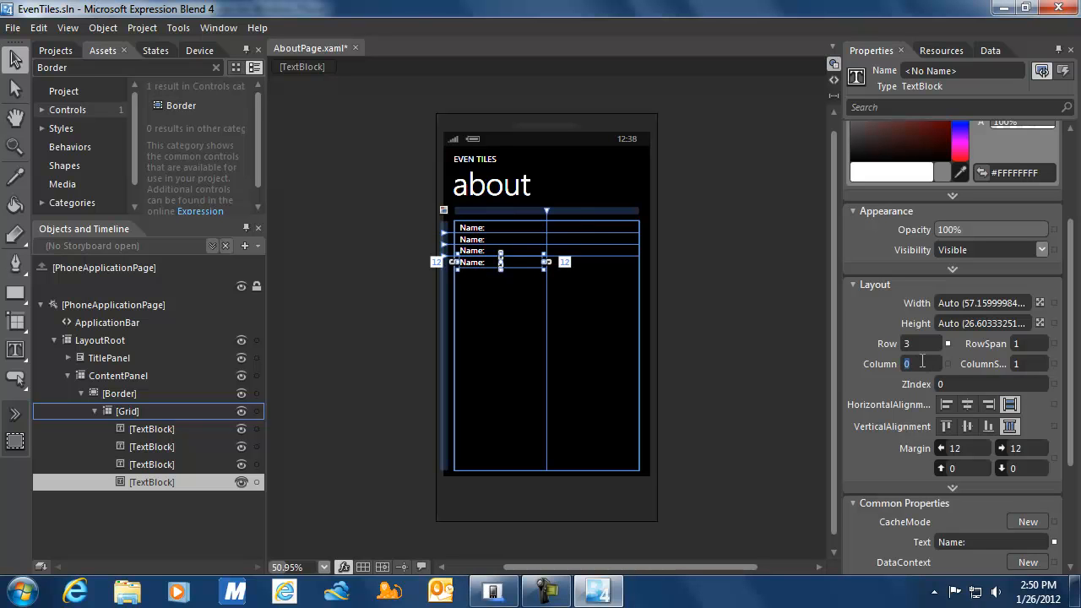
pyautogui.click(155, 428)
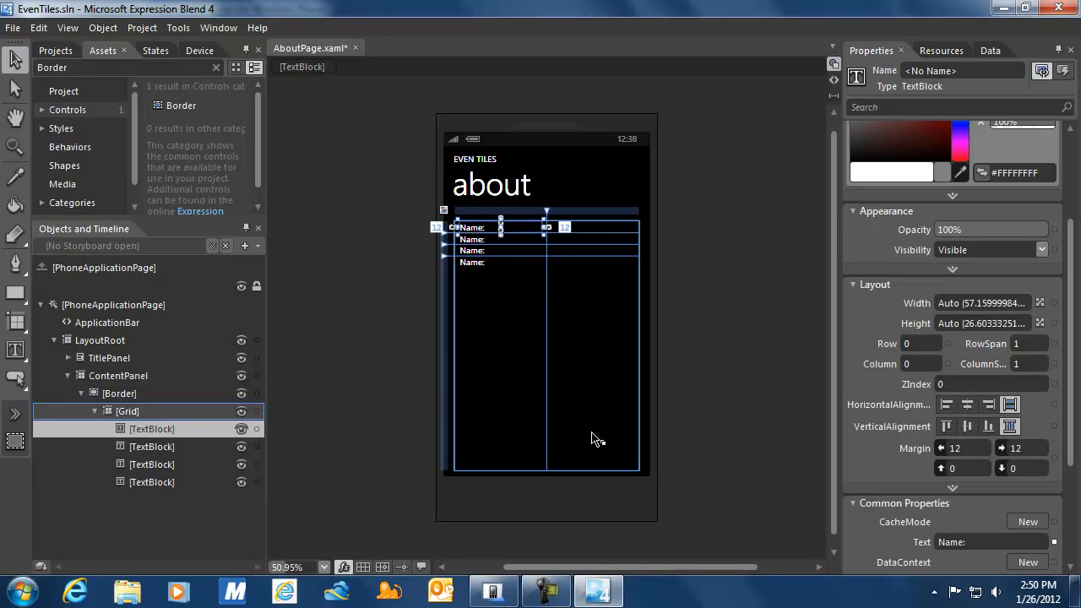
# Change the row 1–3 label texts to 'Version:', 'Copyright (c):' and 'Contact info:'.
pyautogui.click(489, 239)
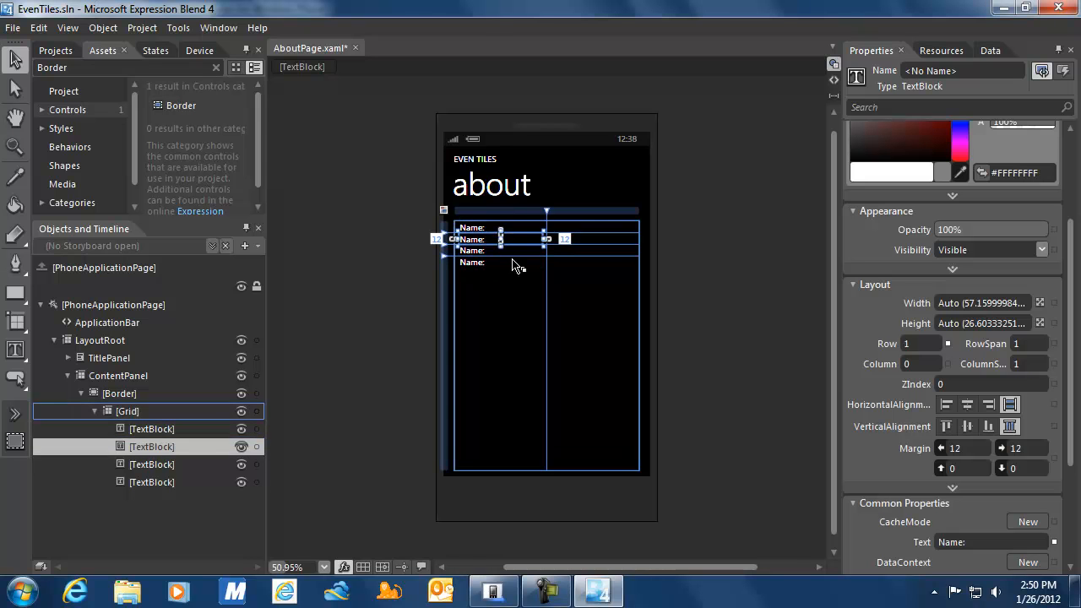
pyautogui.click(991, 545)
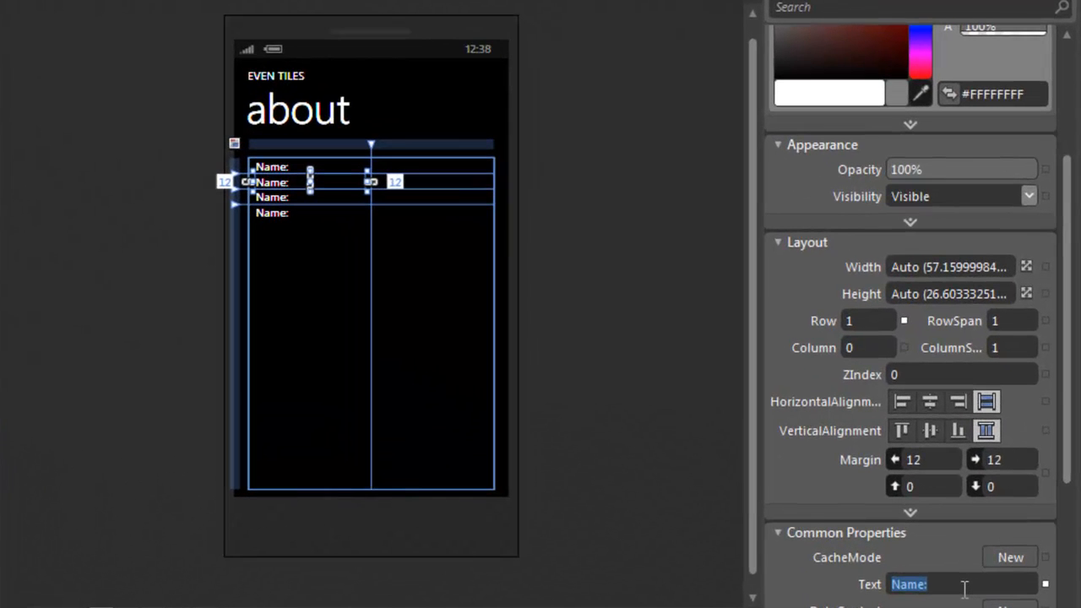
pyautogui.write('Version:')
pyautogui.click(224, 602)
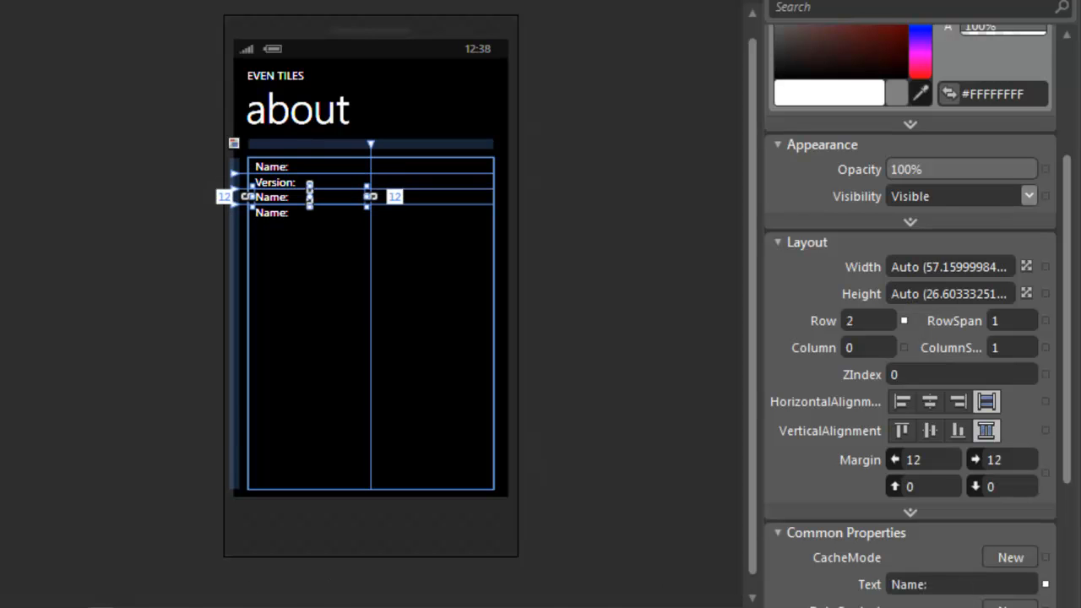
pyautogui.click(936, 584)
pyautogui.write('Copyright (c):')
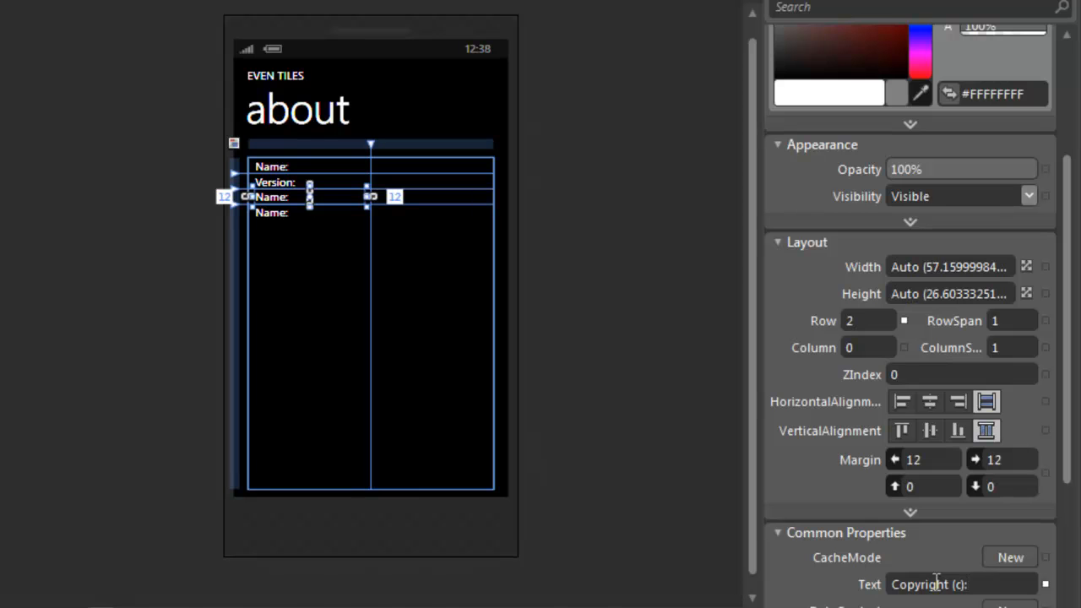
pyautogui.click(271, 213)
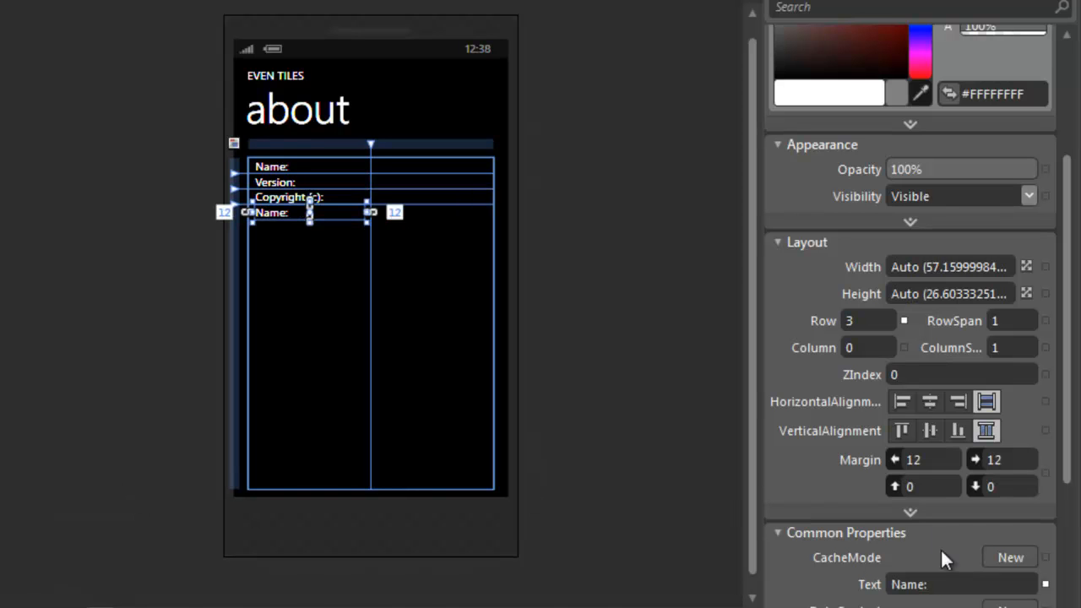
pyautogui.click(945, 584)
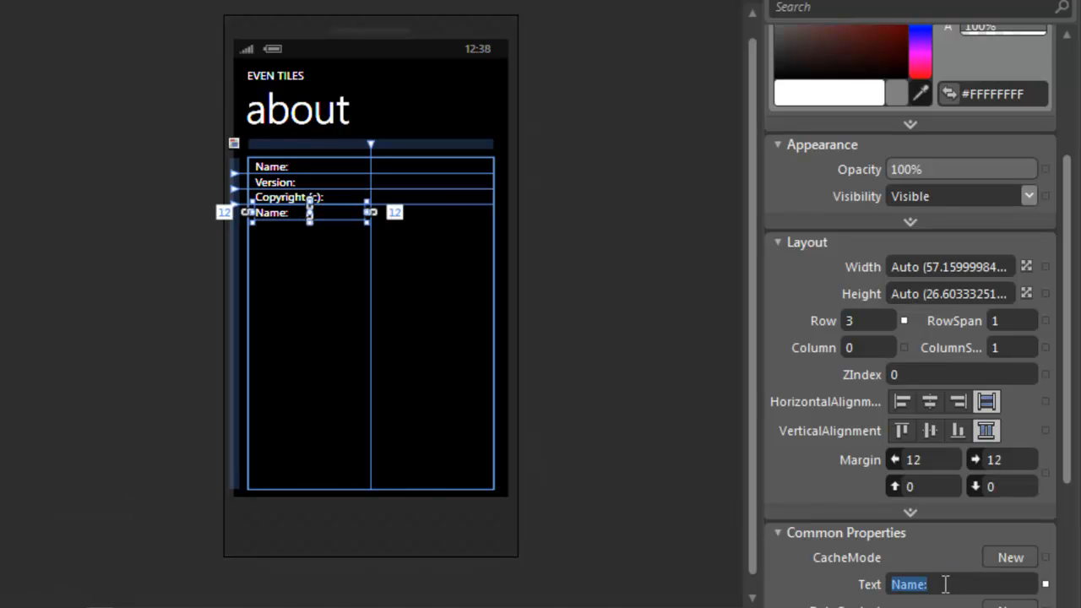
pyautogui.write('Contact info:')
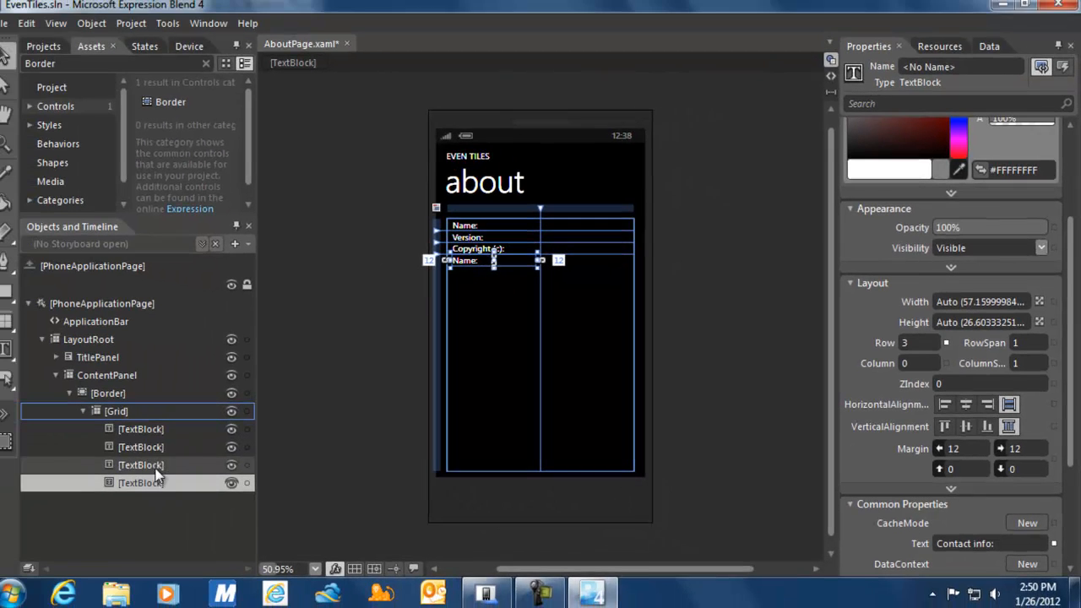
pyautogui.click(165, 464)
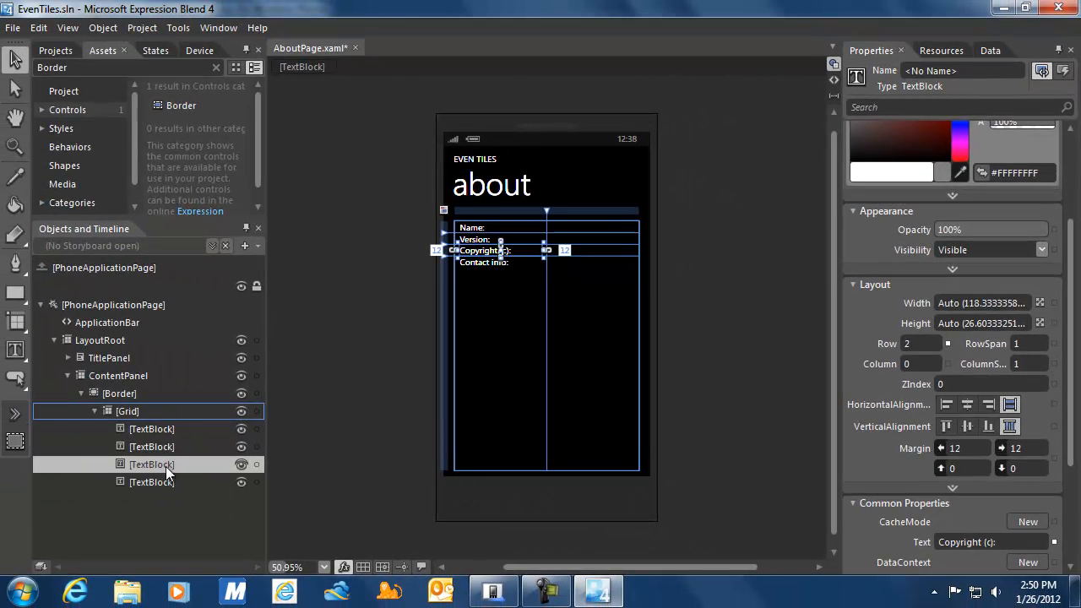
pyautogui.click(165, 430)
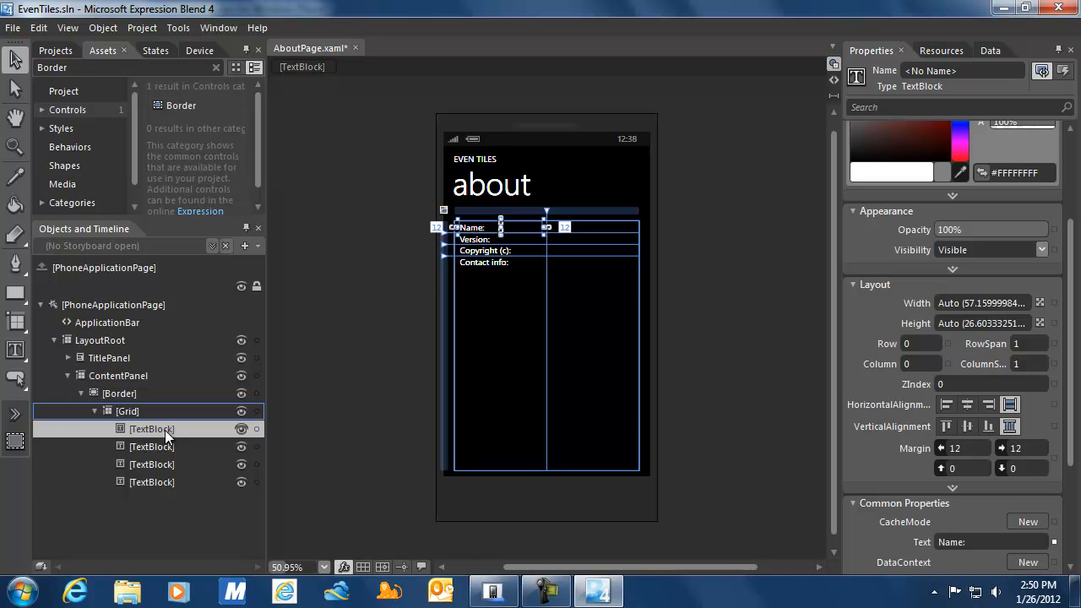
# Paste copies of the four labels into the grid and set their Column to 1.
pyautogui.keyDown('shift'); pyautogui.click(164, 482); pyautogui.keyUp('shift')
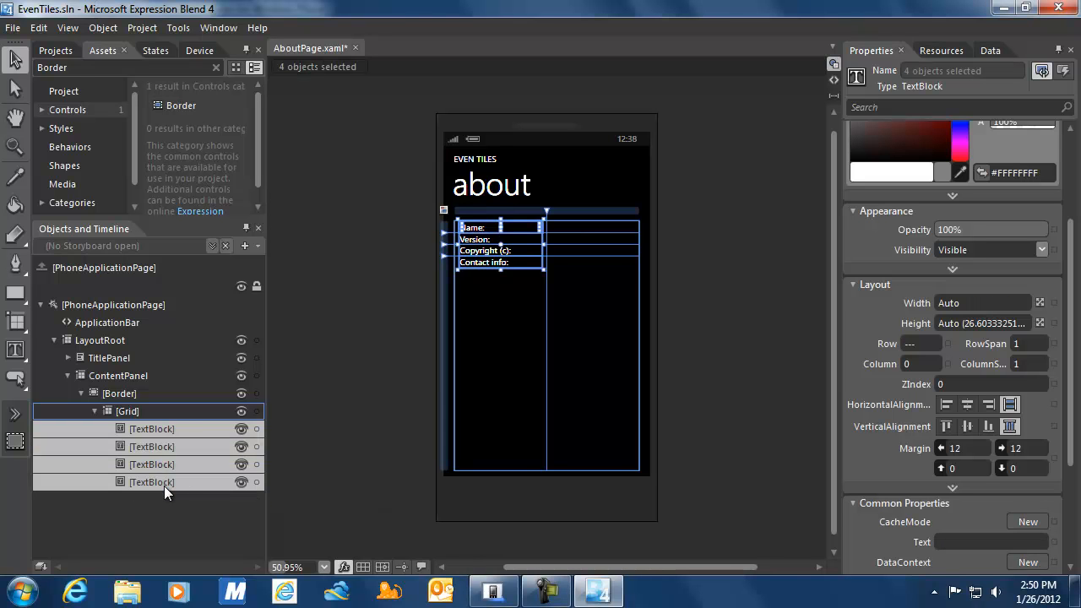
pyautogui.click(154, 412)
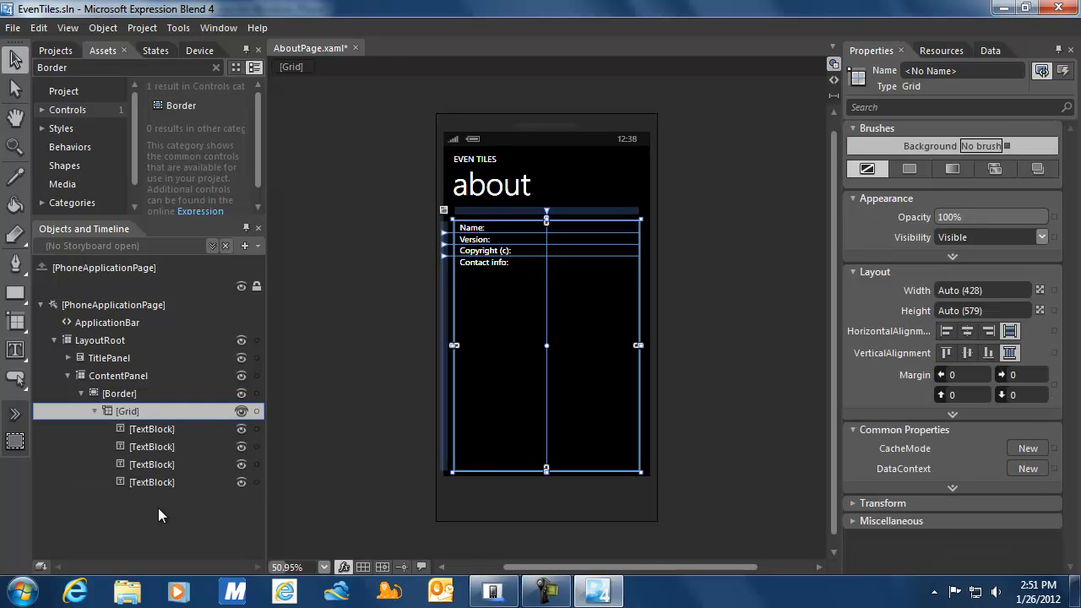
pyautogui.hotkey('ctrl', 'v')
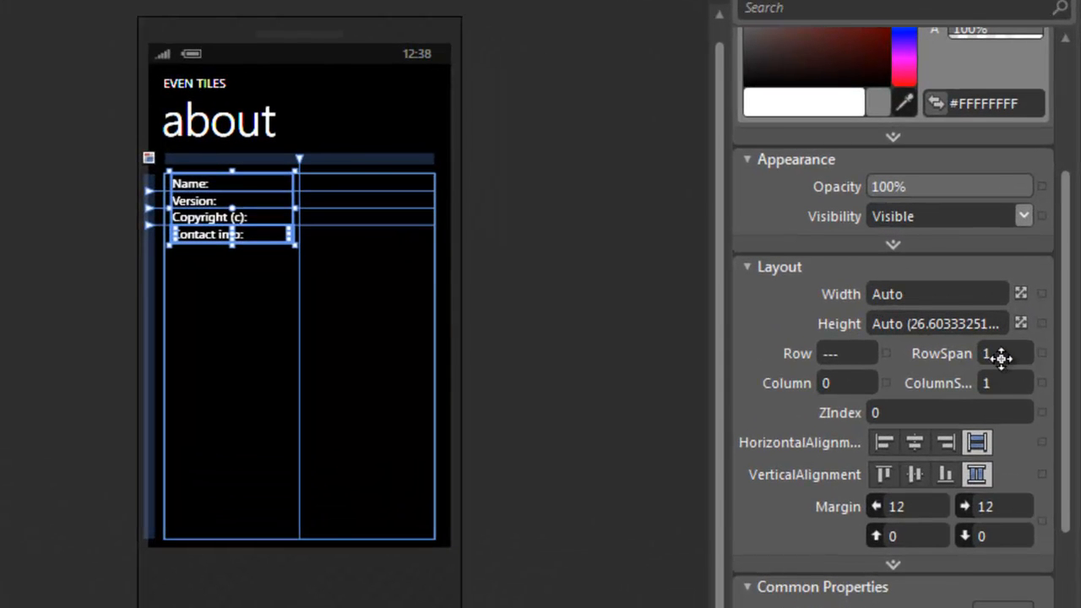
pyautogui.click(848, 382)
pyautogui.write('1')
pyautogui.press('Return')
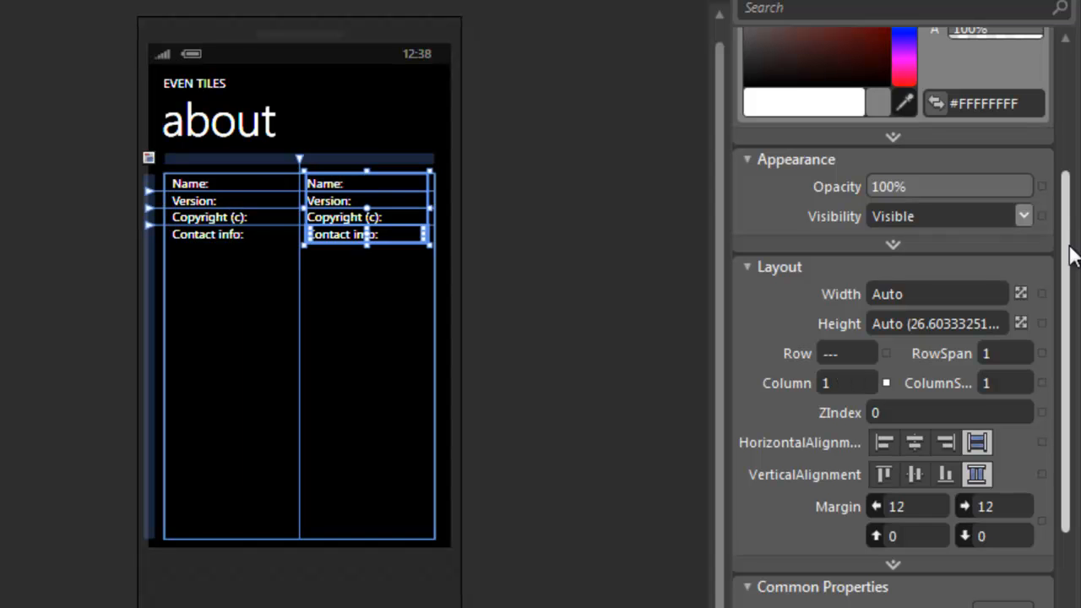
pyautogui.moveTo(1068, 262); pyautogui.dragTo(1068, 113)
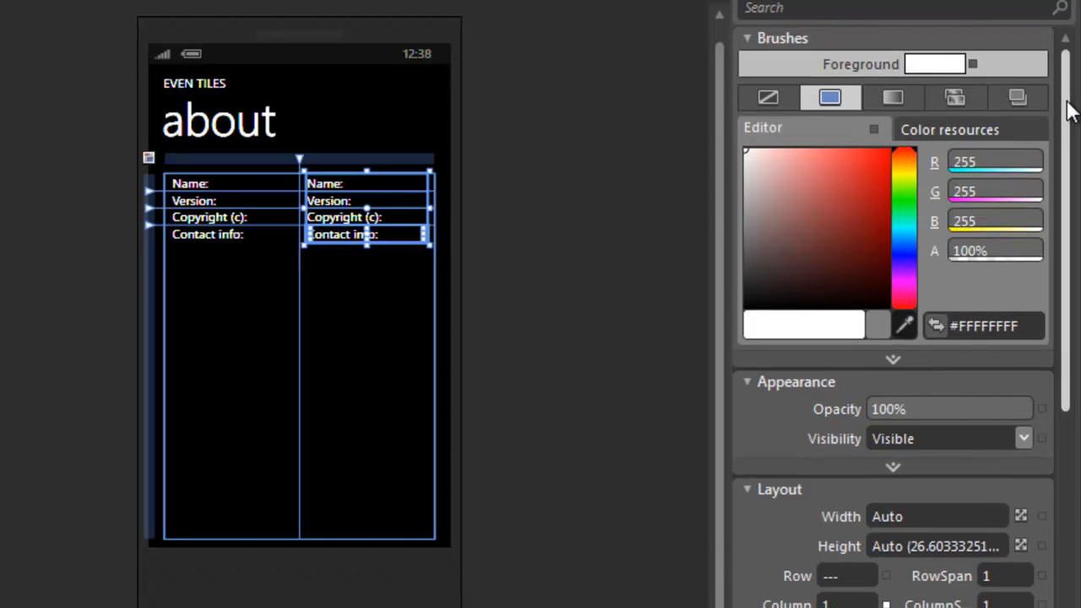
# Set the four value texts' Foreground to the PhoneAccentBrush system resource.
pyautogui.click(972, 64)
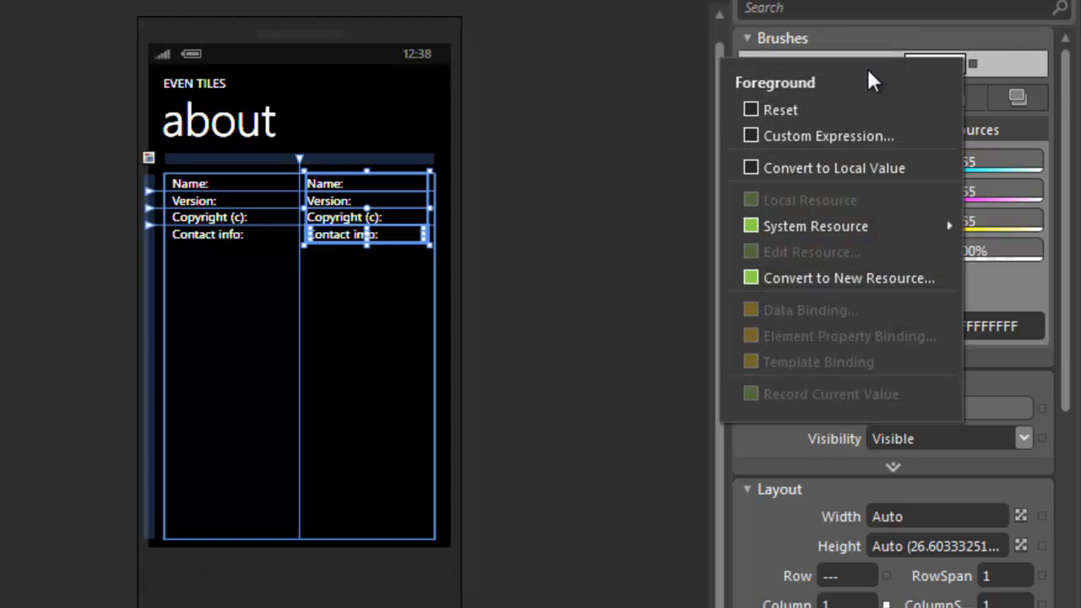
pyautogui.moveTo(827, 217)
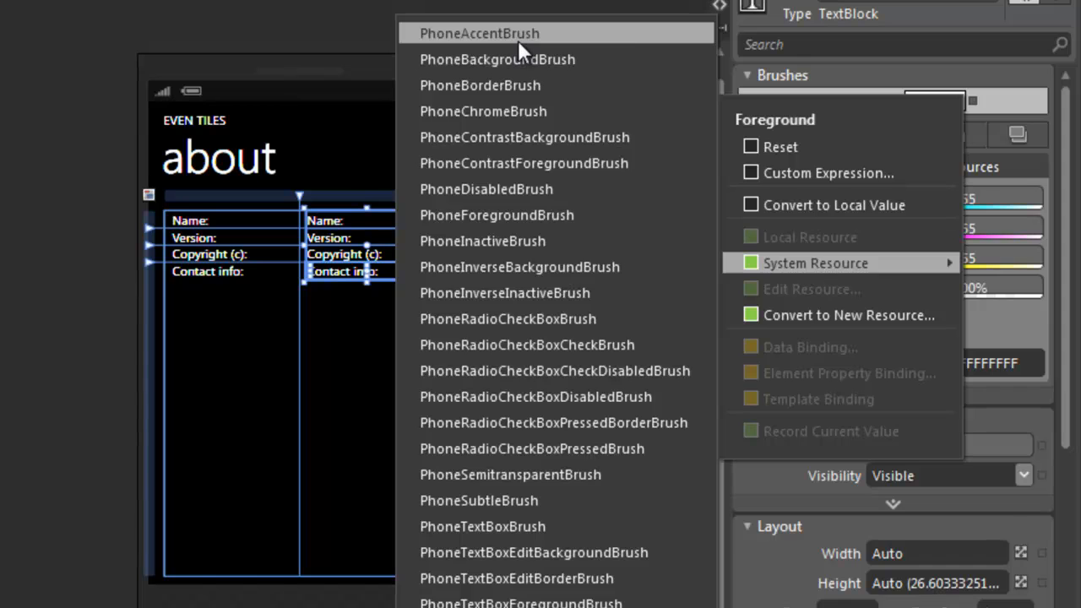
pyautogui.click(518, 38)
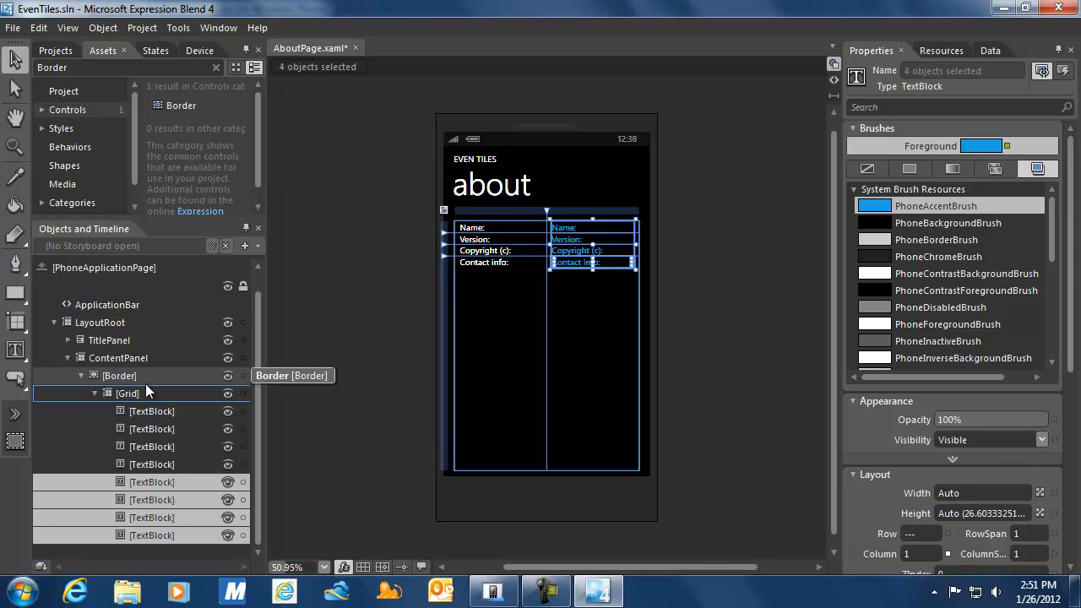
# Change the Name value text to 'EvenTiles'.
pyautogui.click(157, 482)
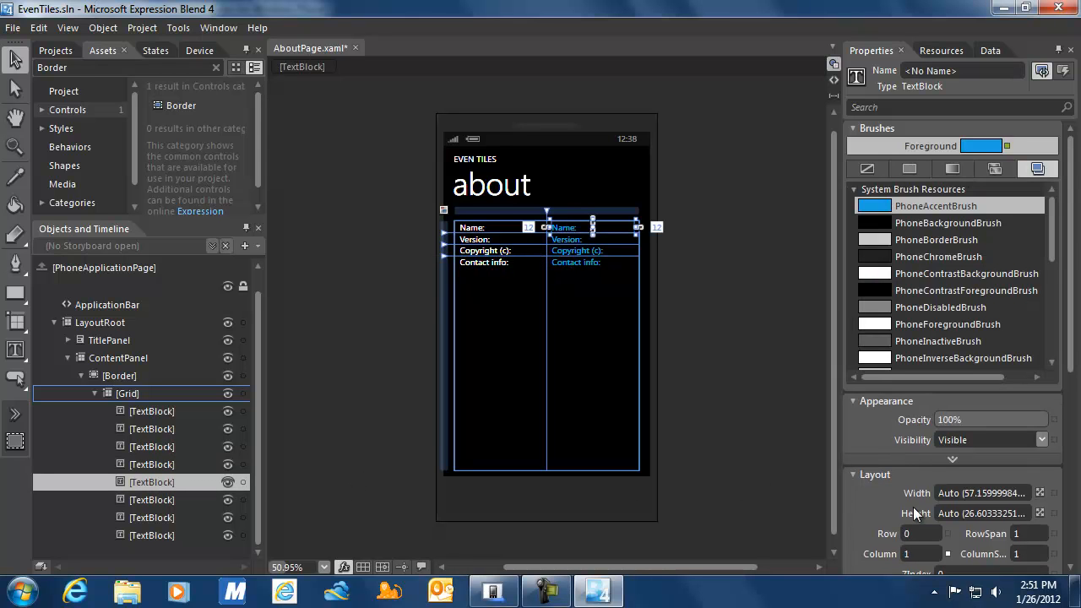
pyautogui.moveTo(1074, 359); pyautogui.dragTo(1076, 530)
pyautogui.click(979, 398)
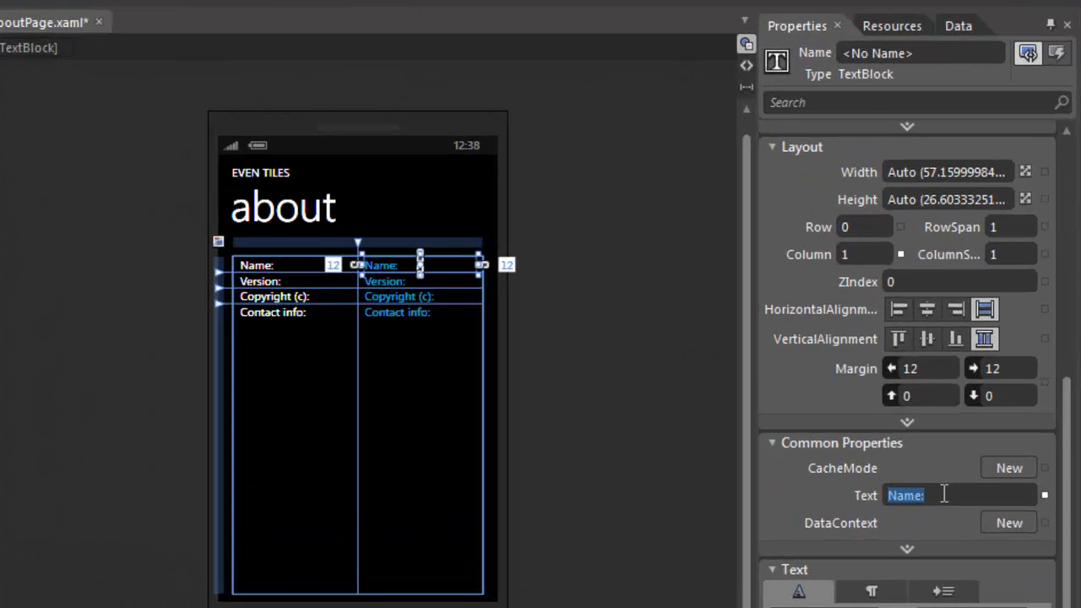
pyautogui.write('EvenTiles')
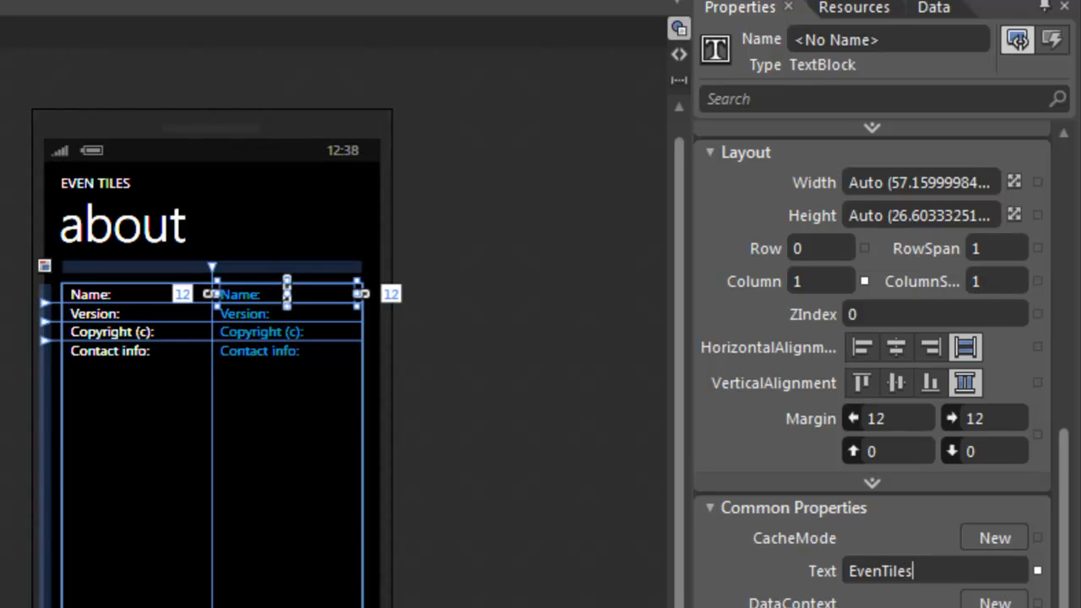
pyautogui.click(245, 313)
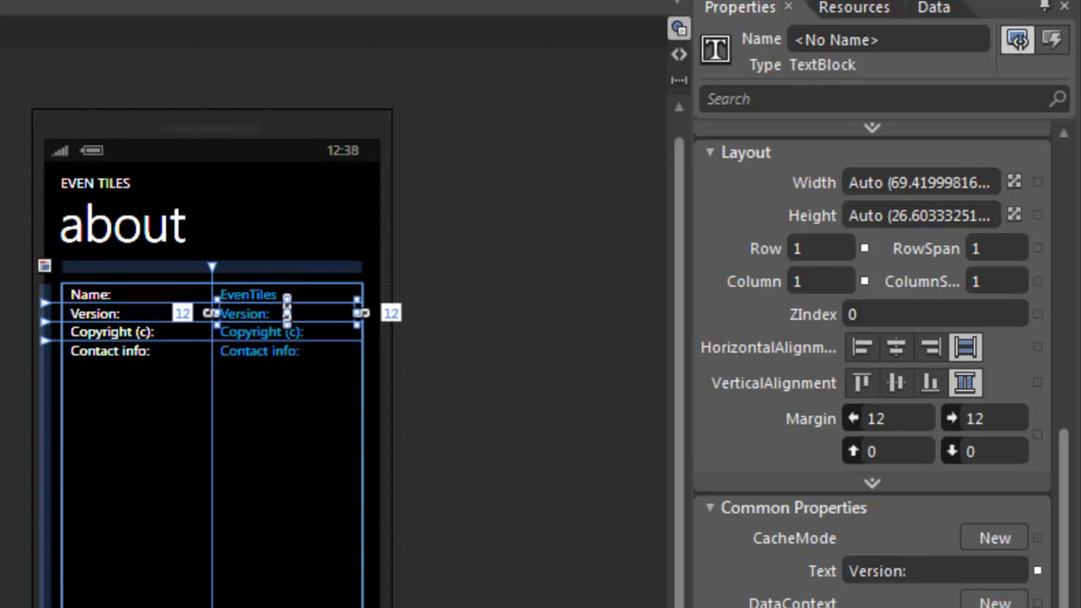
# Clear the Version value text and name that TextBlock tbVersion.
pyautogui.click(928, 572)
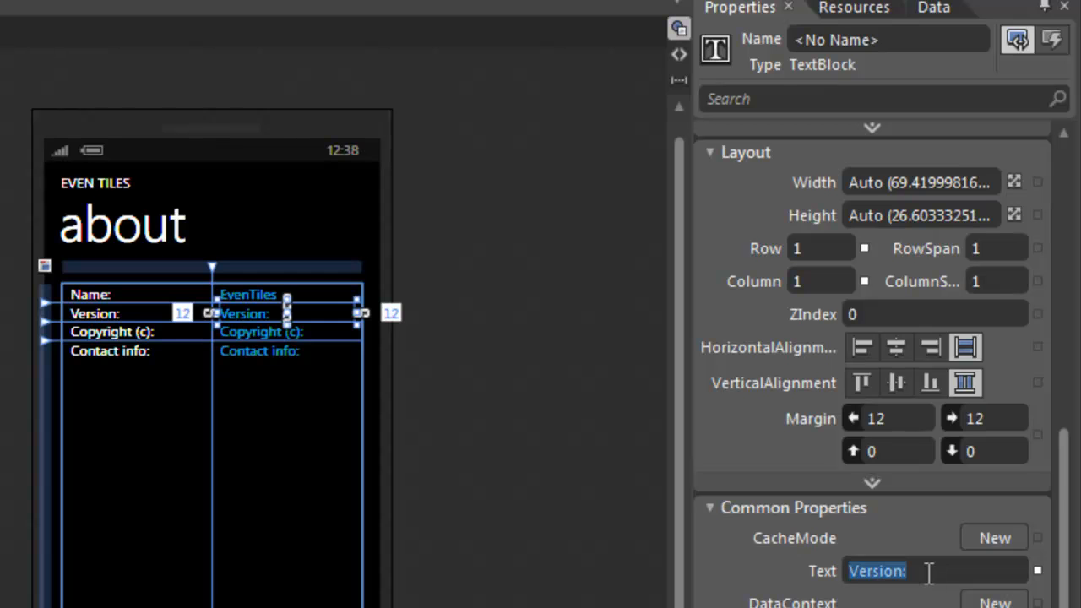
pyautogui.press('BackSpace')
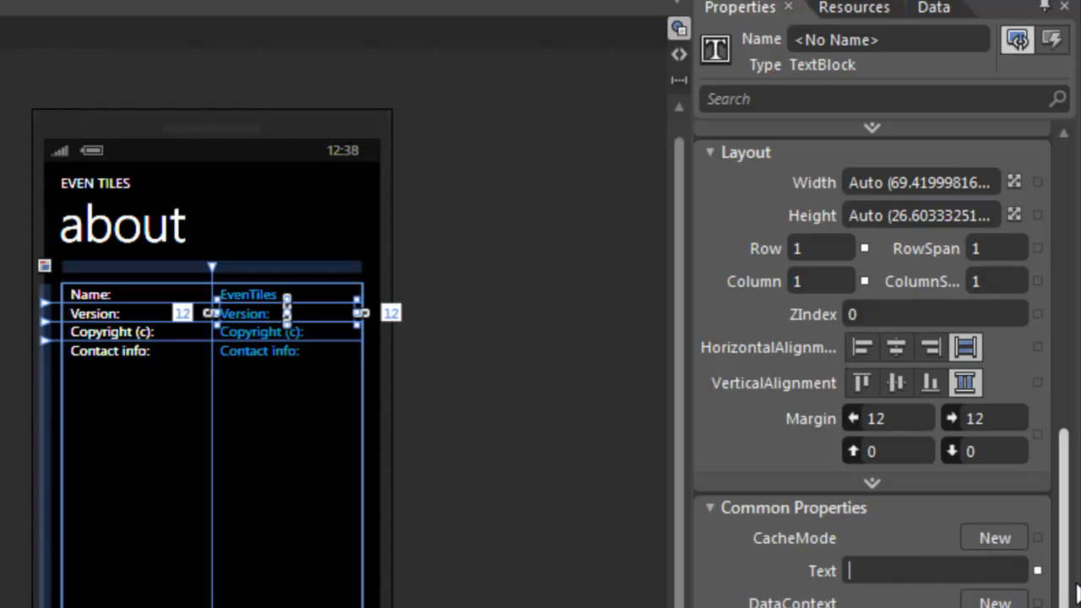
pyautogui.moveTo(1066, 595); pyautogui.dragTo(1079, 201)
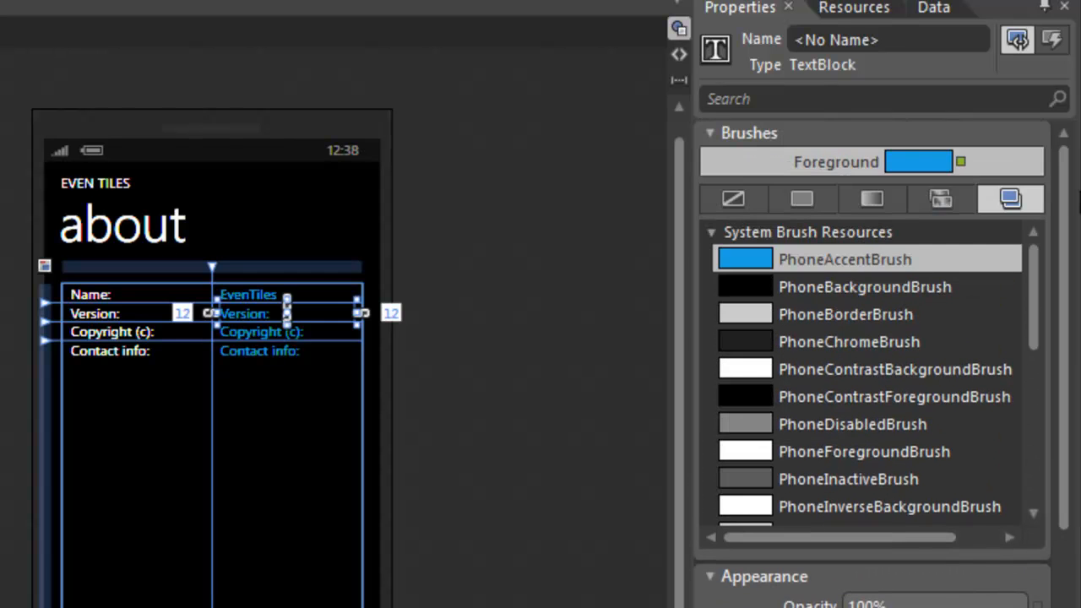
pyautogui.click(889, 39)
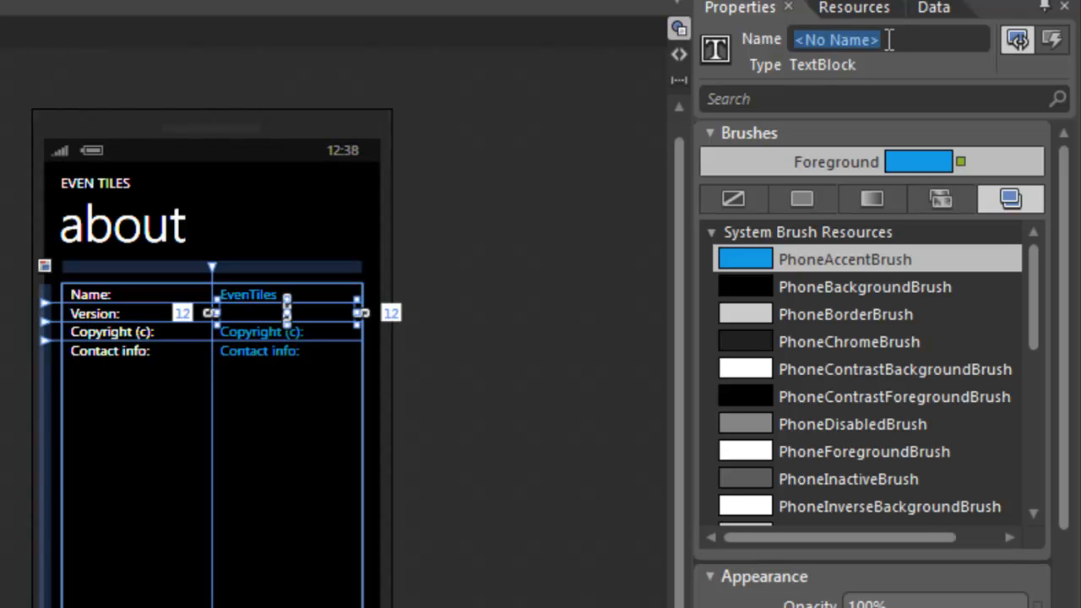
pyautogui.write('tbVersion')
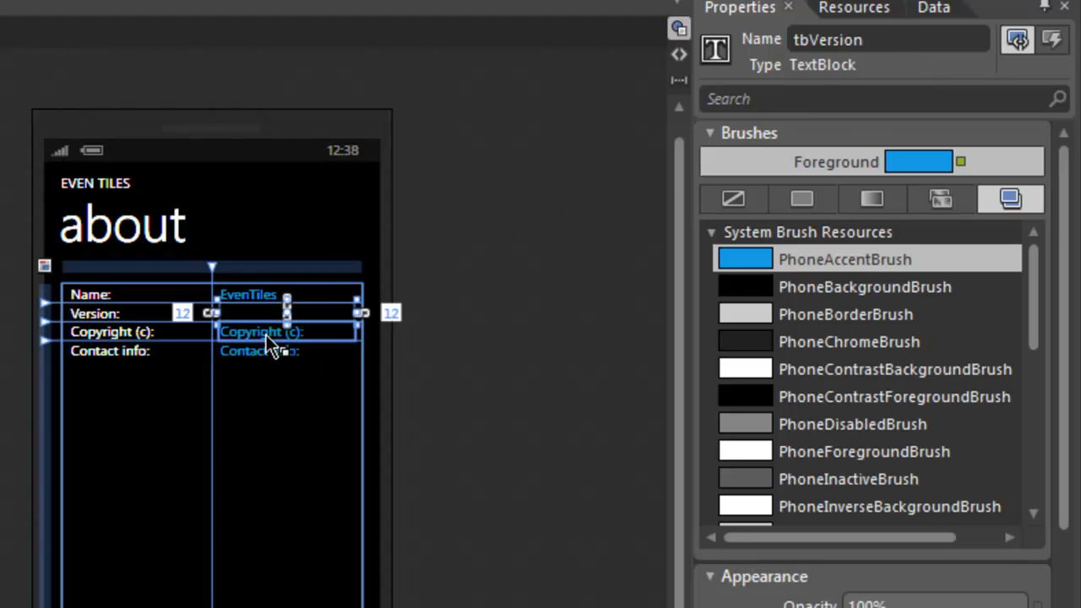
# Set the Copyright value to 'DotNETForDevices' and the Contact info value to the contact e-mail address.
pyautogui.click(269, 336)
pyautogui.scroll(-3, 1069, 541)
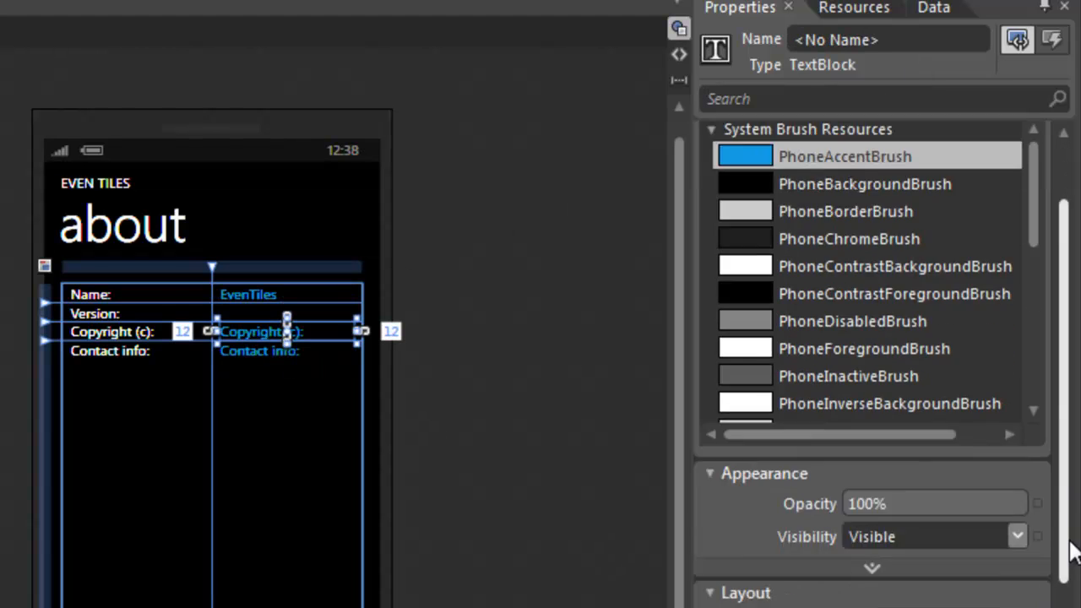
pyautogui.scroll(-5, 1069, 549)
pyautogui.click(972, 596)
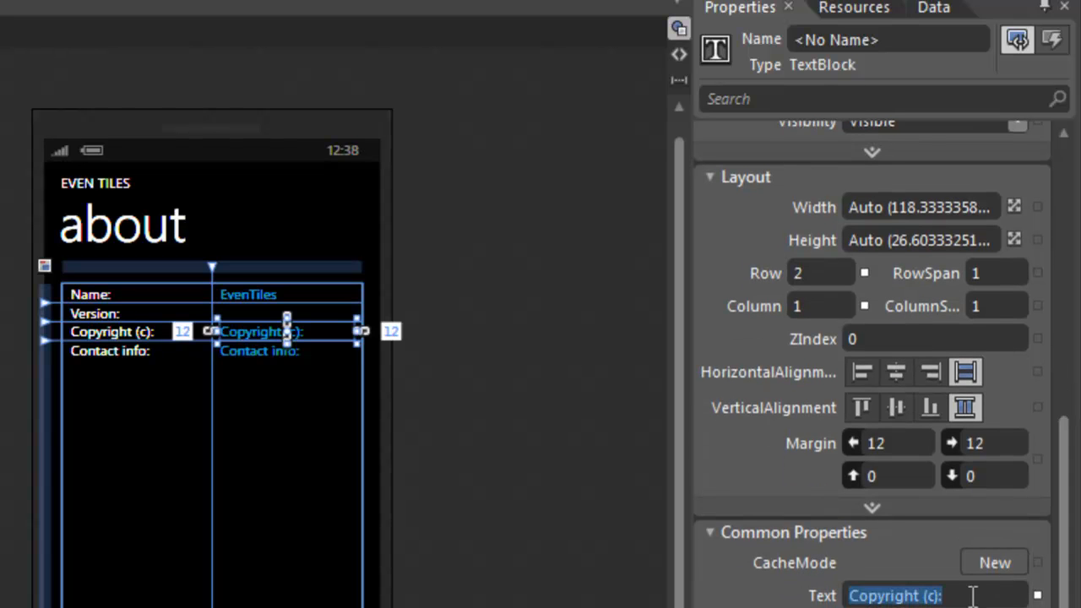
pyautogui.write('Do')
pyautogui.write('ETF')
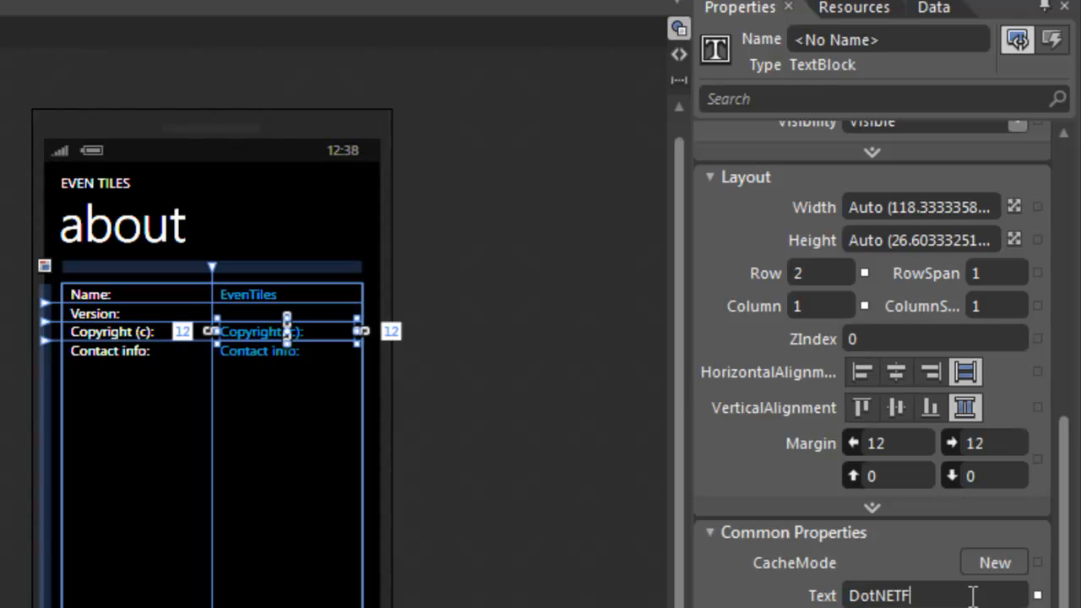
pyautogui.write('orDevices')
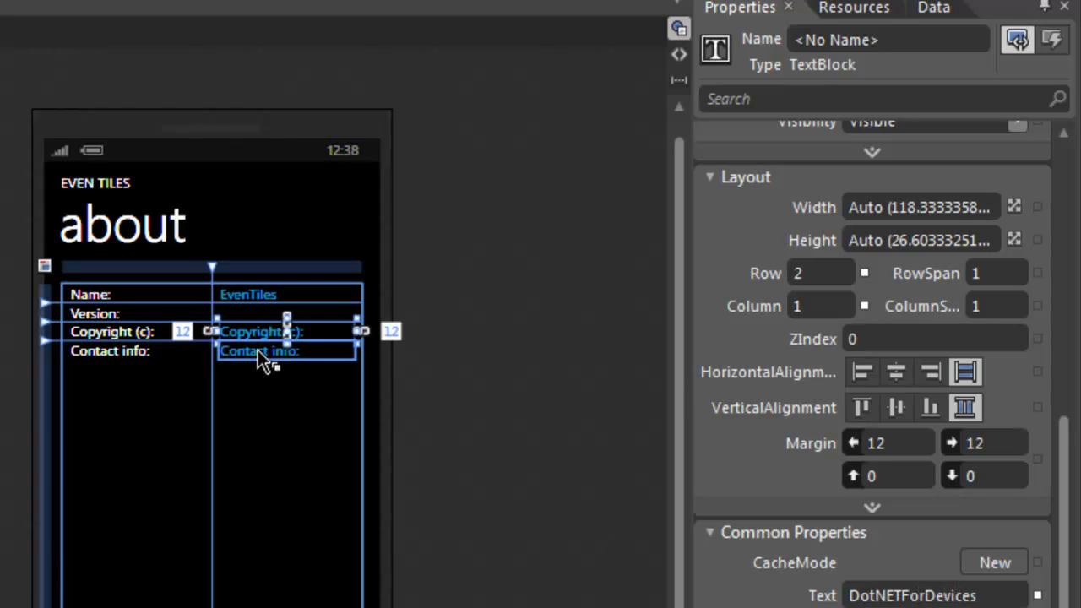
pyautogui.click(266, 359)
pyautogui.click(970, 595)
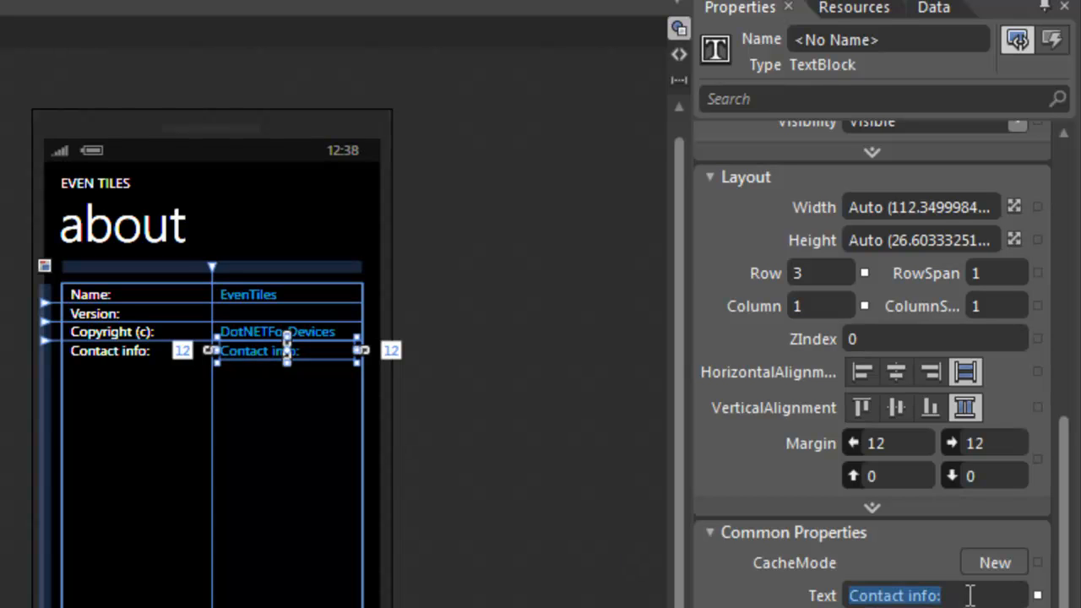
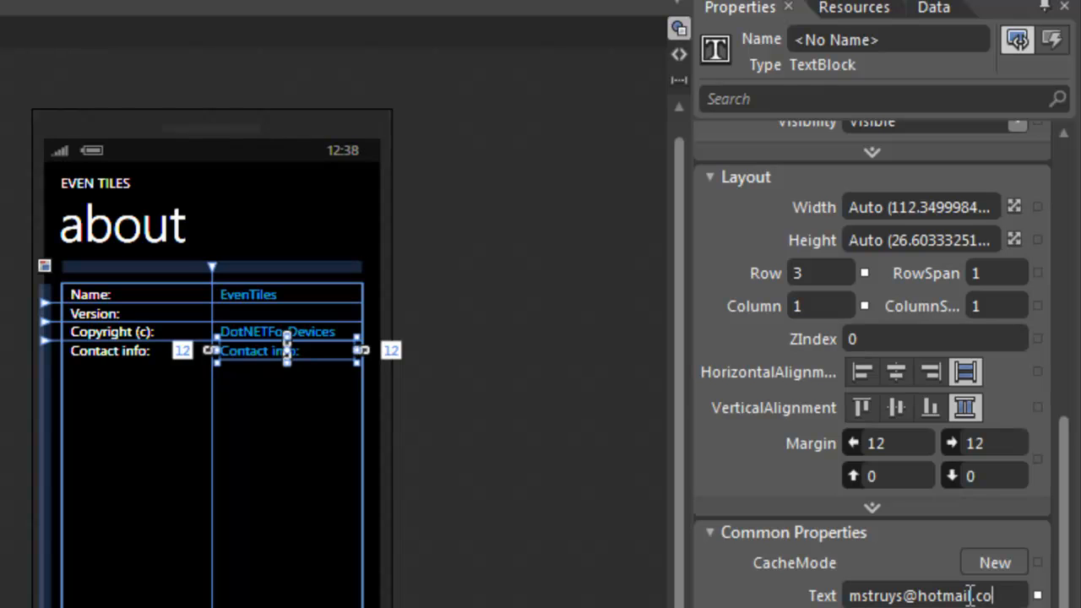
pyautogui.press('Return')
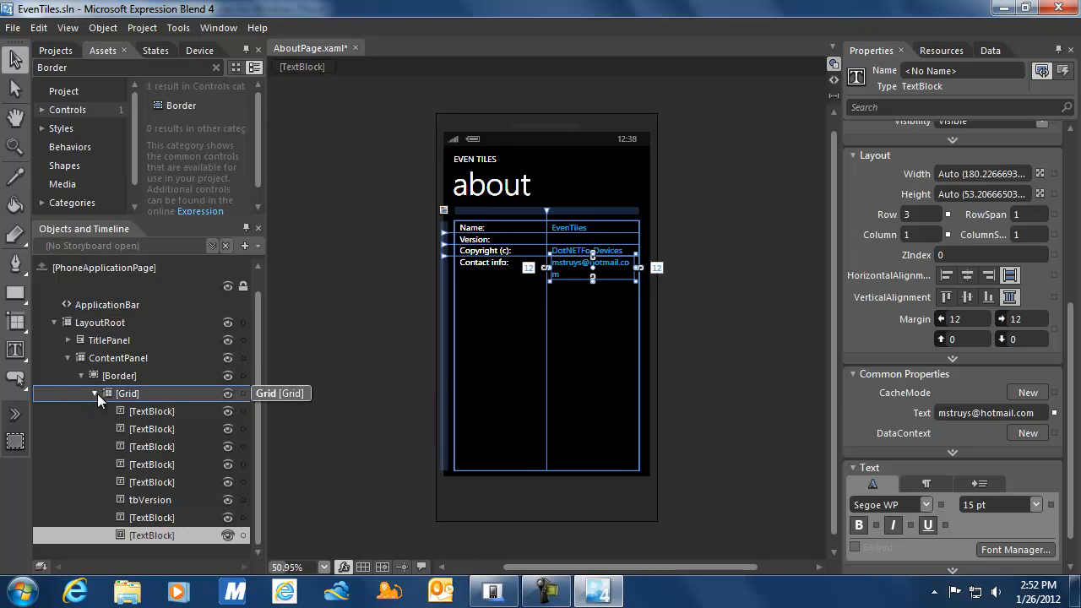
# Set the details grid's second column width to 1.5 Star in the ColumnDefinitions editor.
pyautogui.click(96, 393)
pyautogui.click(108, 409)
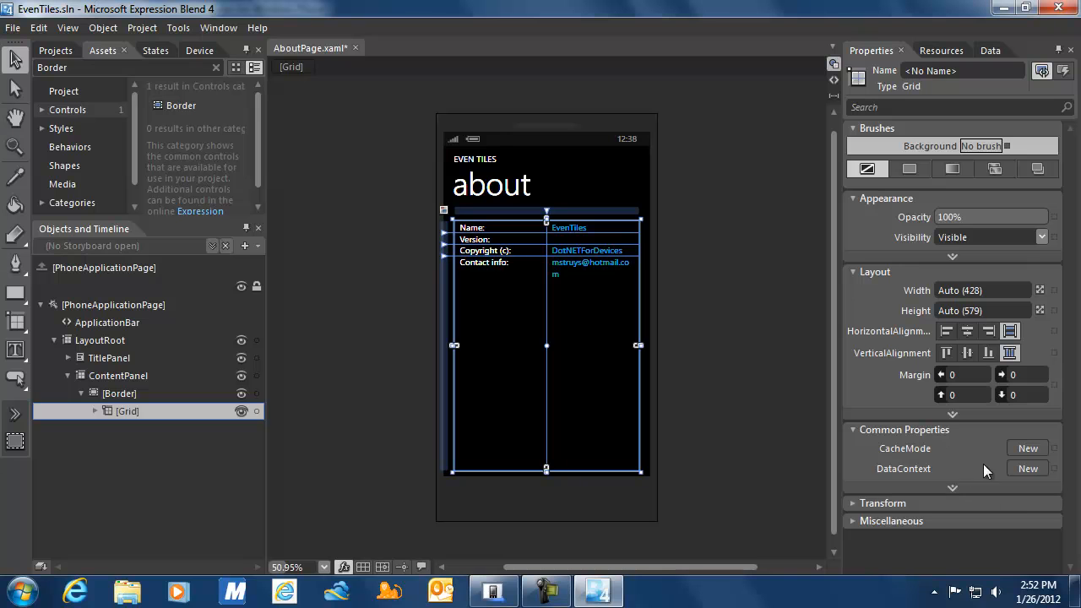
pyautogui.click(951, 415)
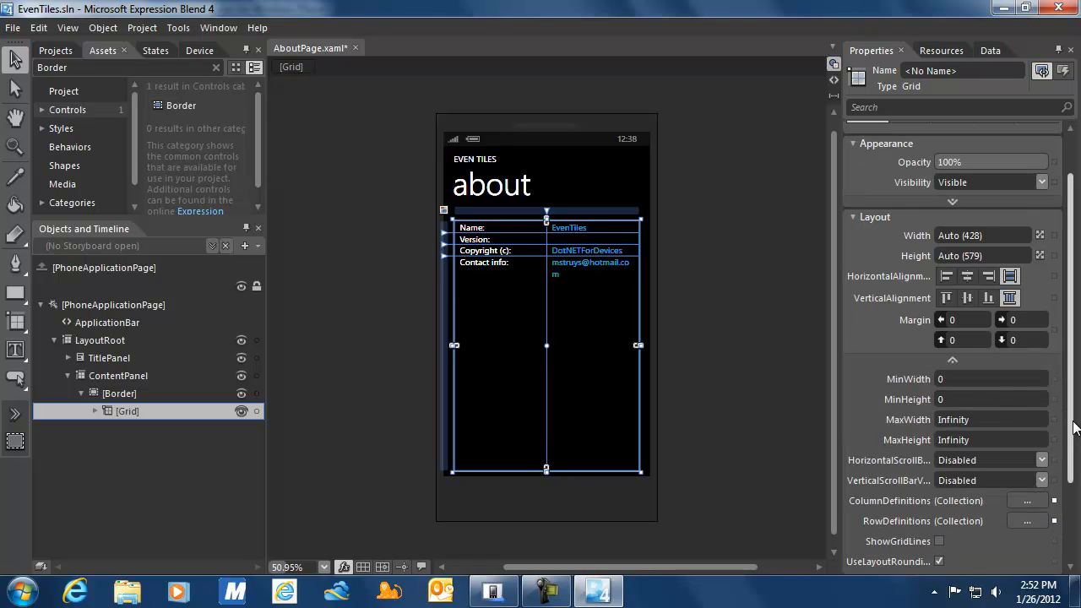
pyautogui.scroll(-3, 1073, 427)
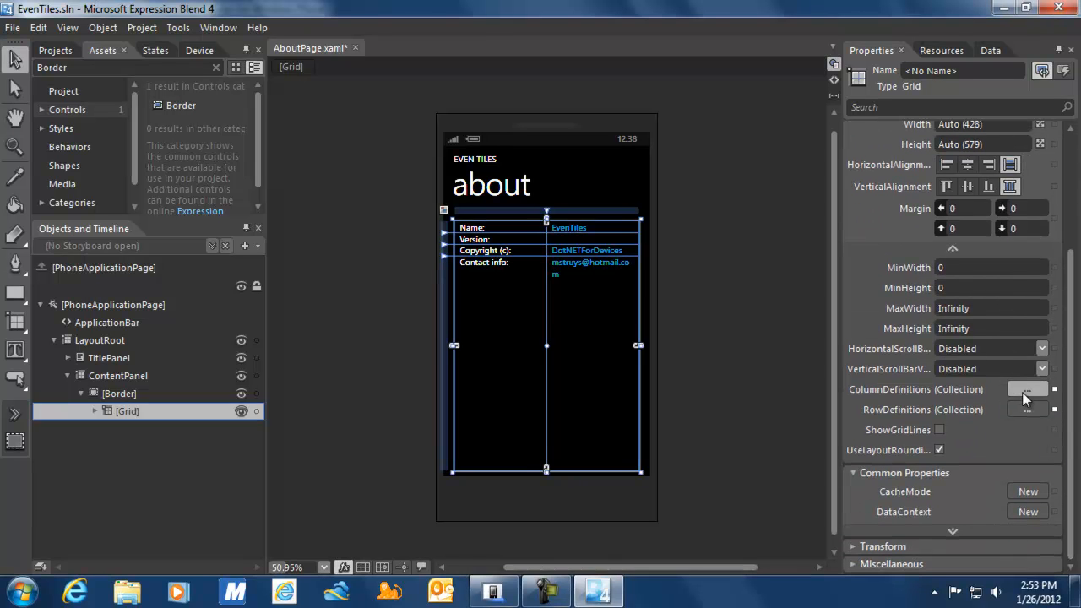
pyautogui.click(1025, 390)
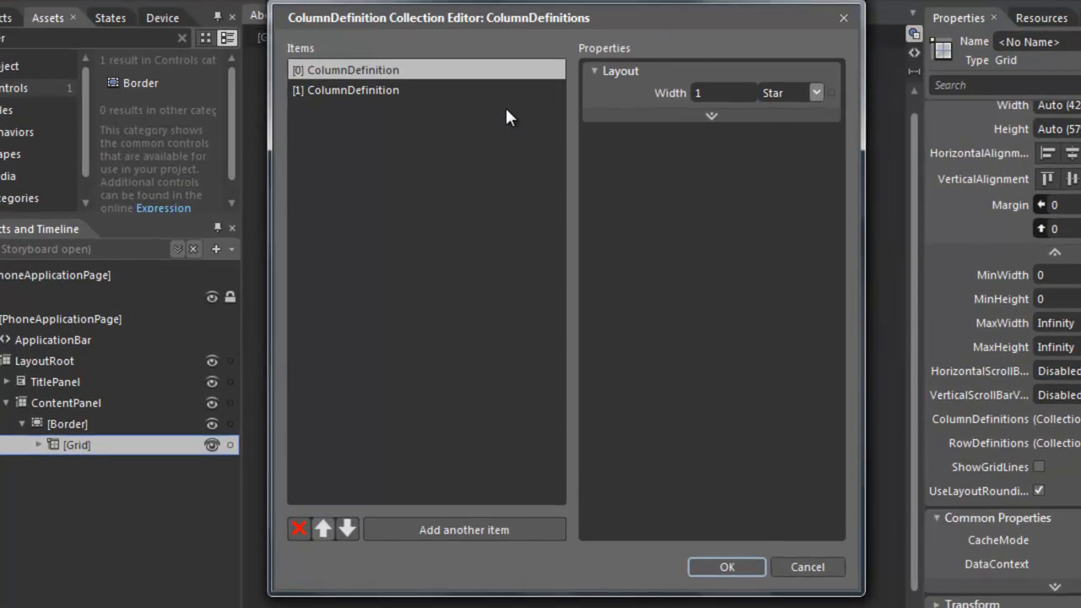
pyautogui.click(376, 89)
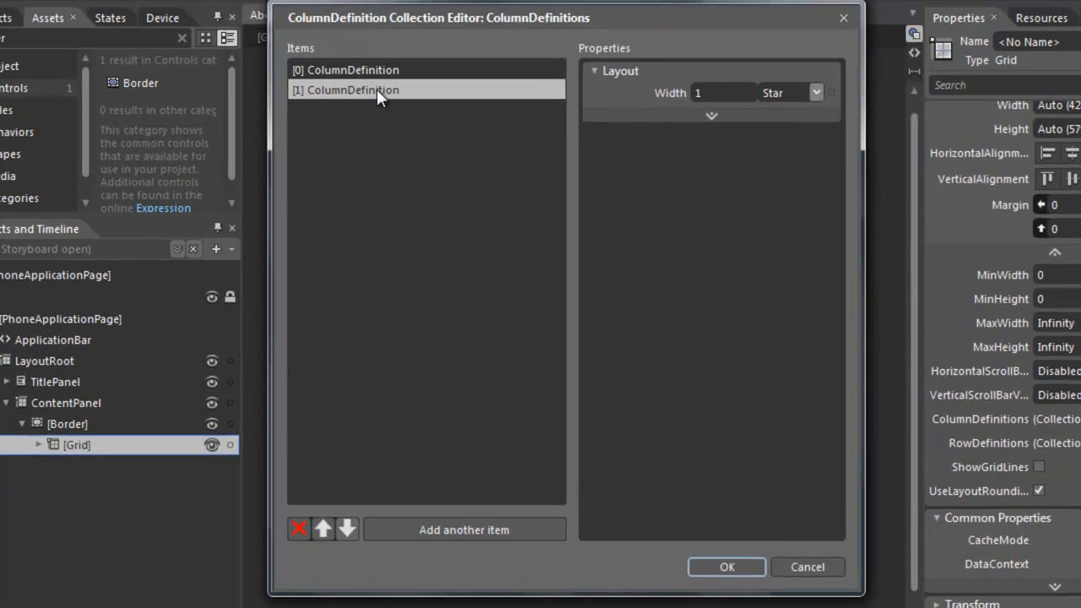
pyautogui.click(734, 93)
pyautogui.write('1.5')
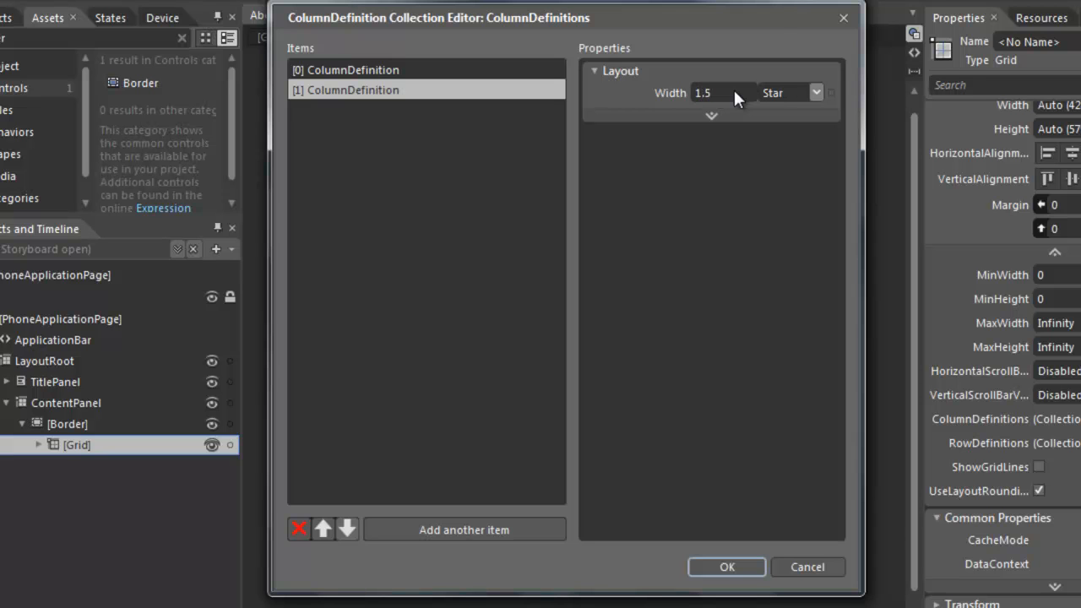
pyautogui.click(748, 571)
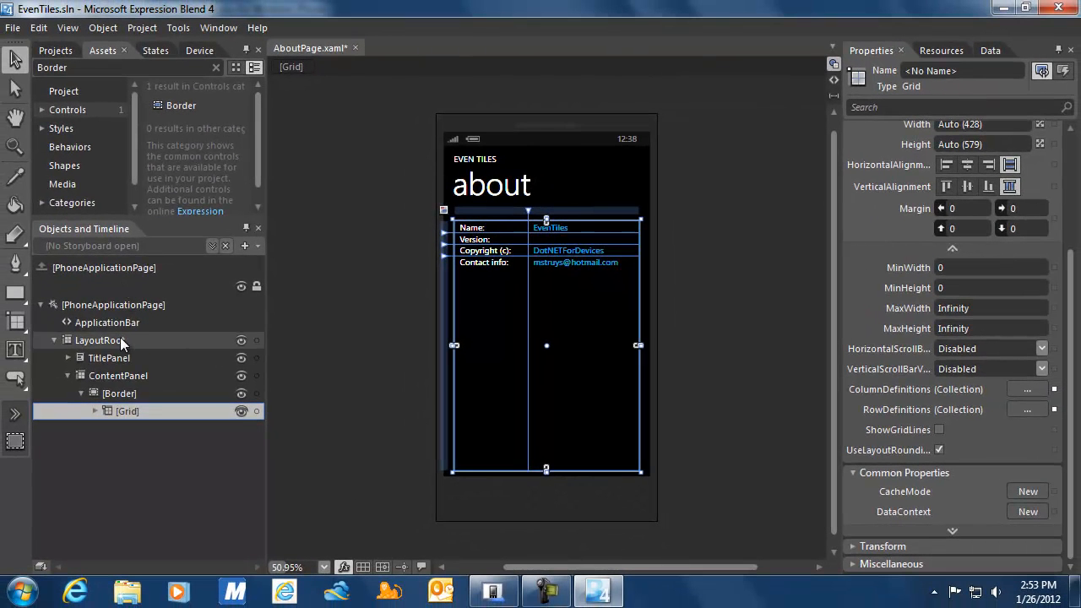
# Change the Border's Grid.Row from 1 to 0 on line 35 of the XAML.
pyautogui.click(116, 393)
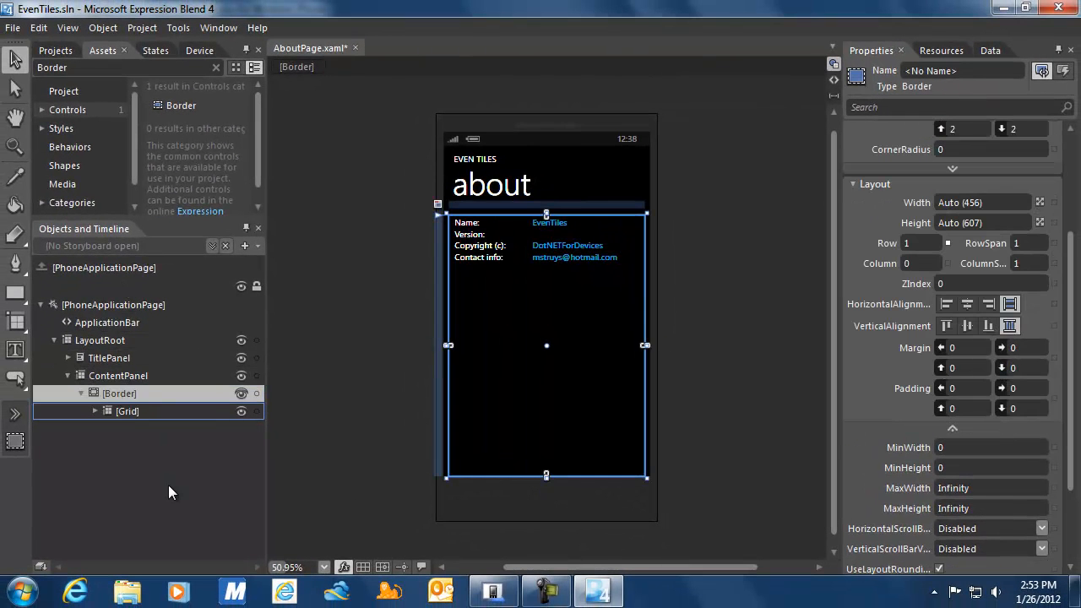
pyautogui.click(834, 83)
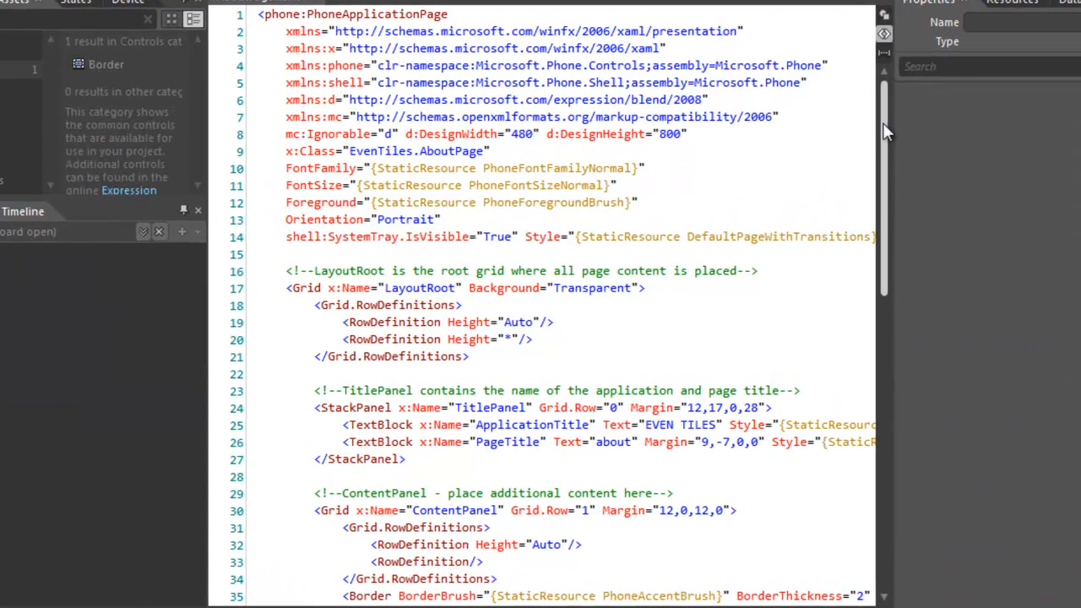
pyautogui.moveTo(882, 130); pyautogui.dragTo(886, 255)
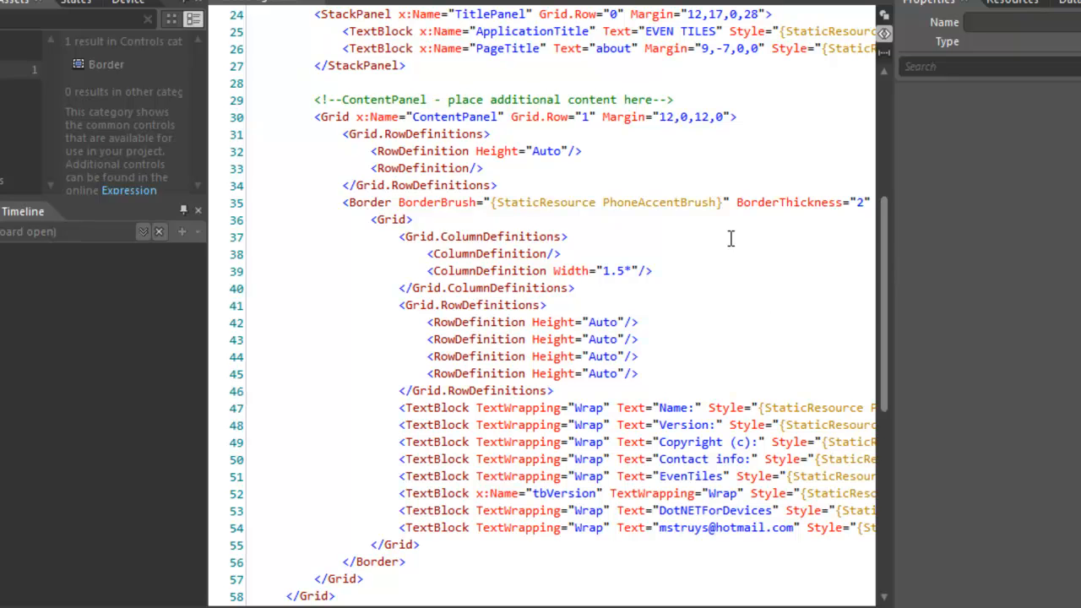
pyautogui.moveTo(506, 607); pyautogui.dragTo(601, 607)
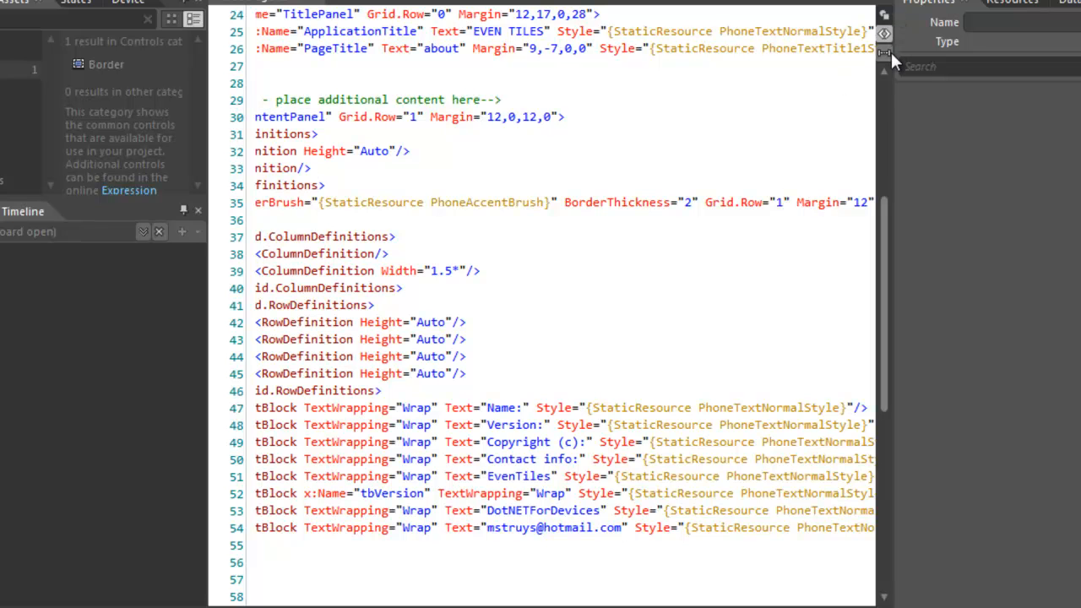
pyautogui.click(777, 203)
pyautogui.write('0')
# Switch to Design view only and select the ContentPanel grid.
pyautogui.click(883, 52)
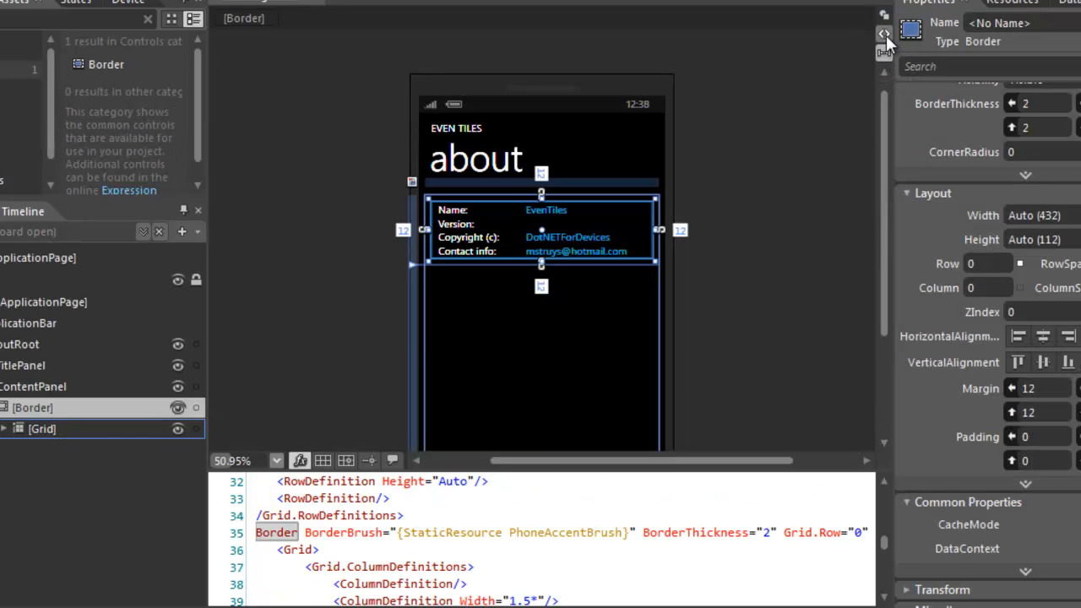
pyautogui.click(883, 15)
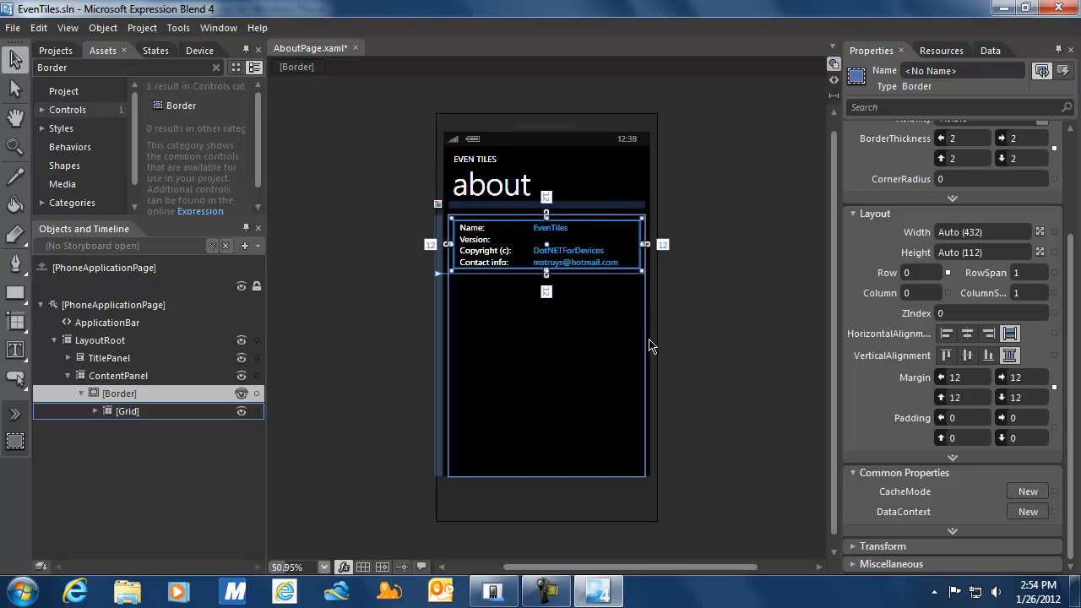
pyautogui.click(100, 376)
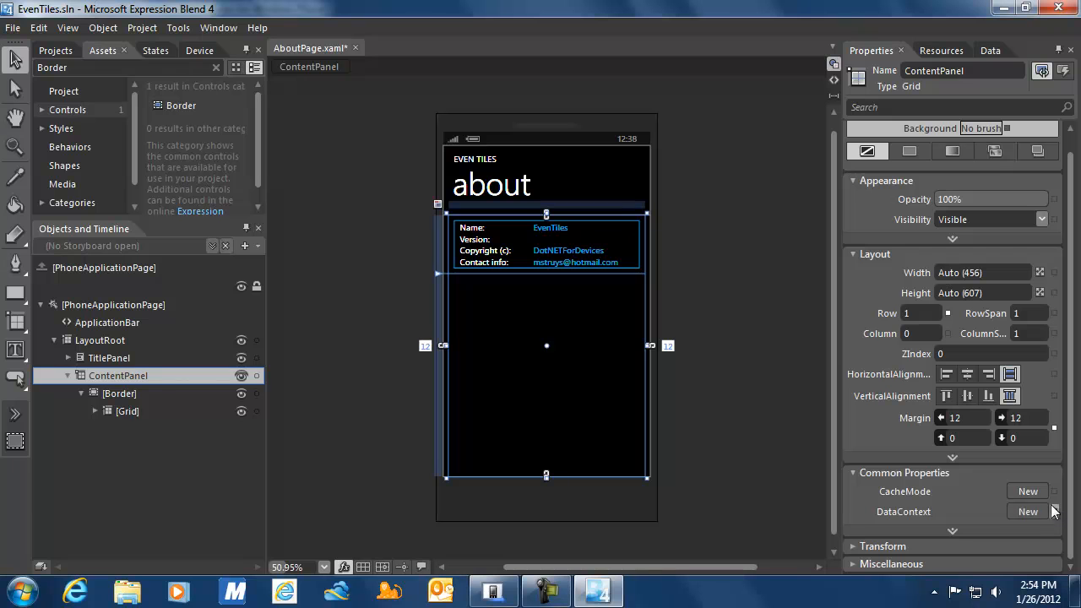
# Add third and fourth row definitions to ContentPanel, the third with Auto height and the fourth 1 Star.
pyautogui.click(957, 457)
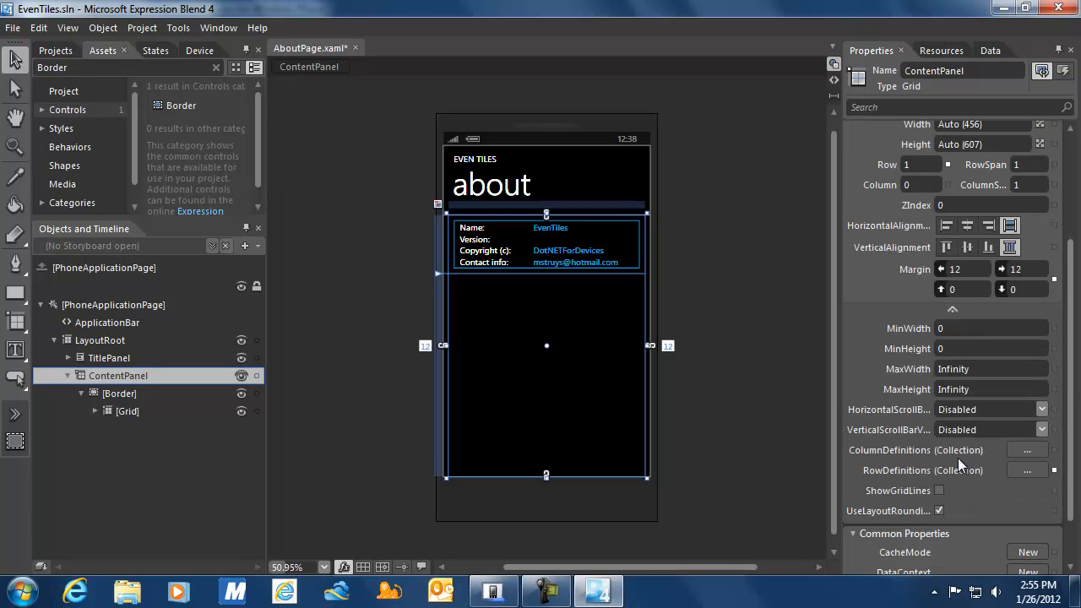
pyautogui.click(1025, 471)
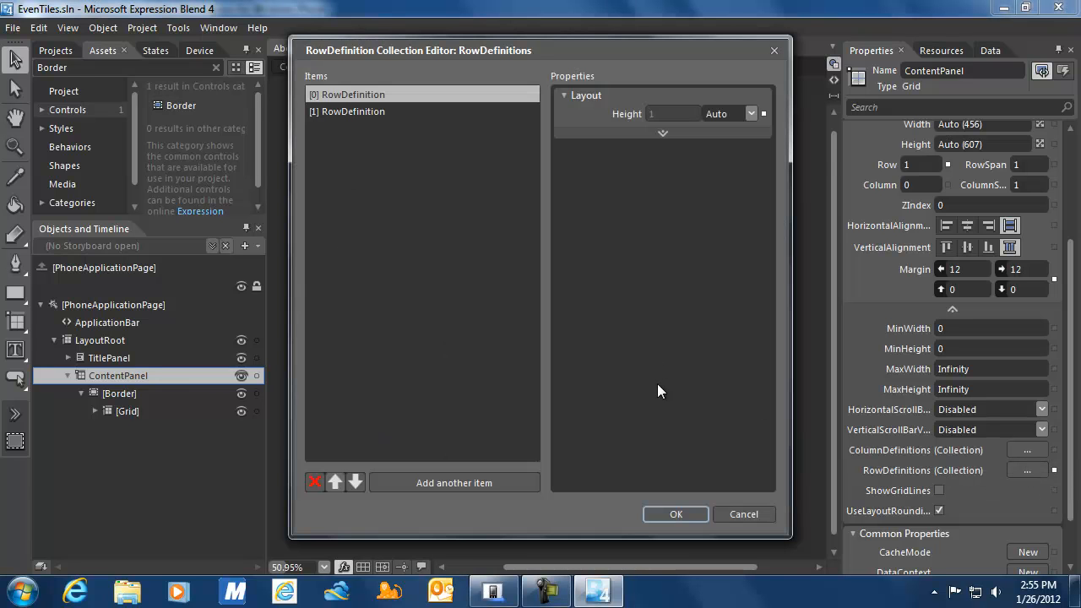
pyautogui.click(368, 106)
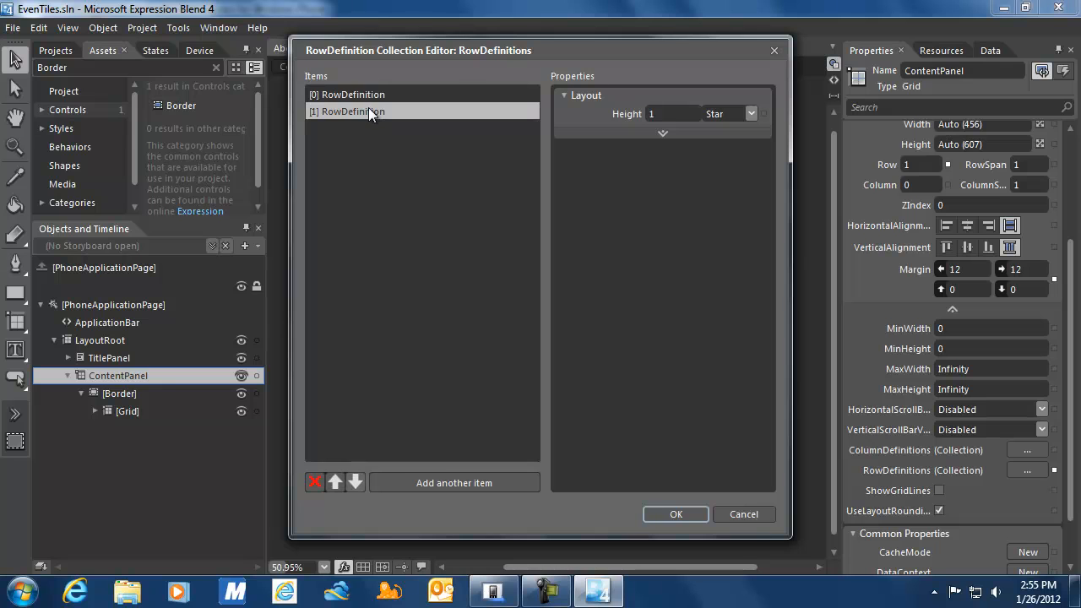
pyautogui.click(452, 484)
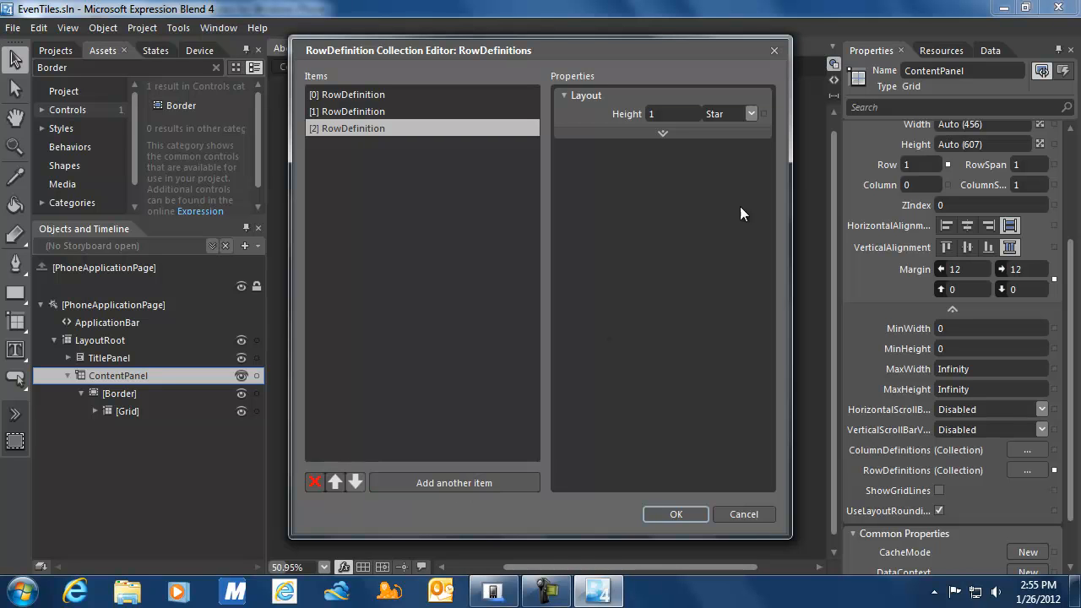
pyautogui.click(750, 113)
pyautogui.click(738, 131)
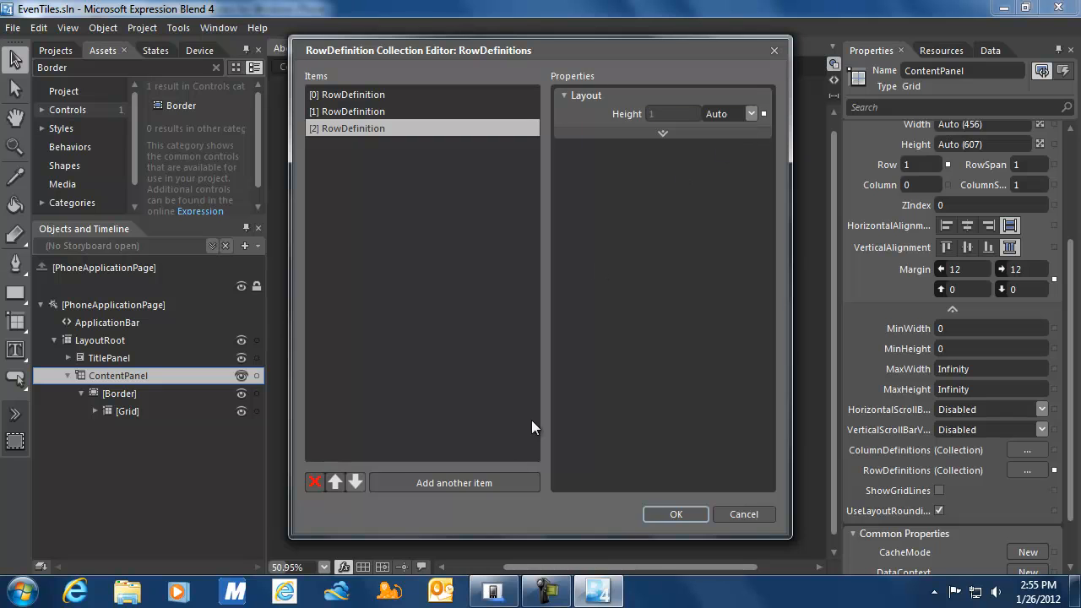
pyautogui.click(468, 484)
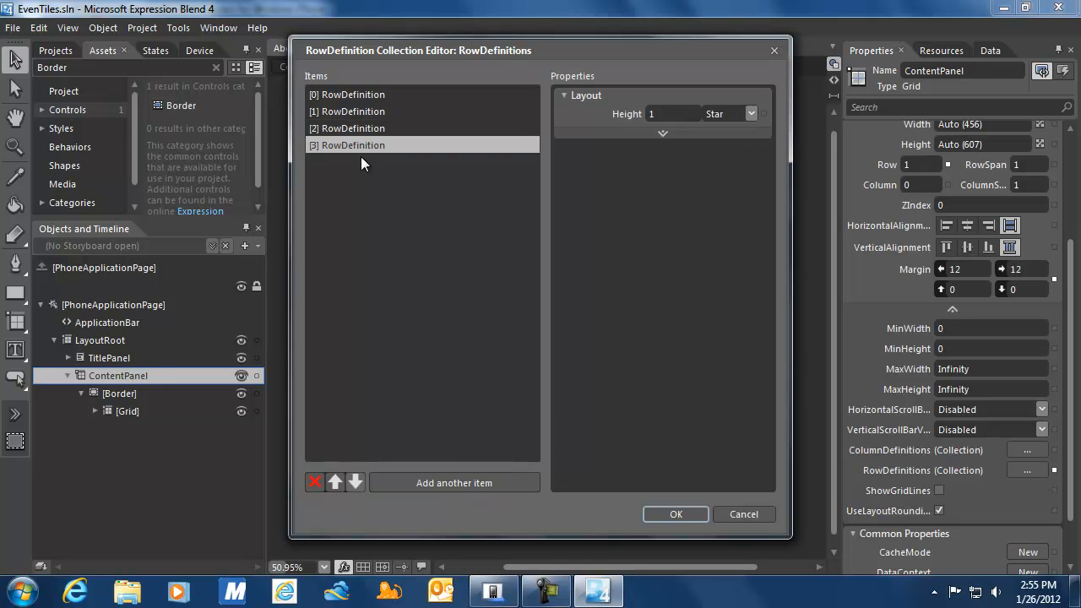
pyautogui.click(356, 129)
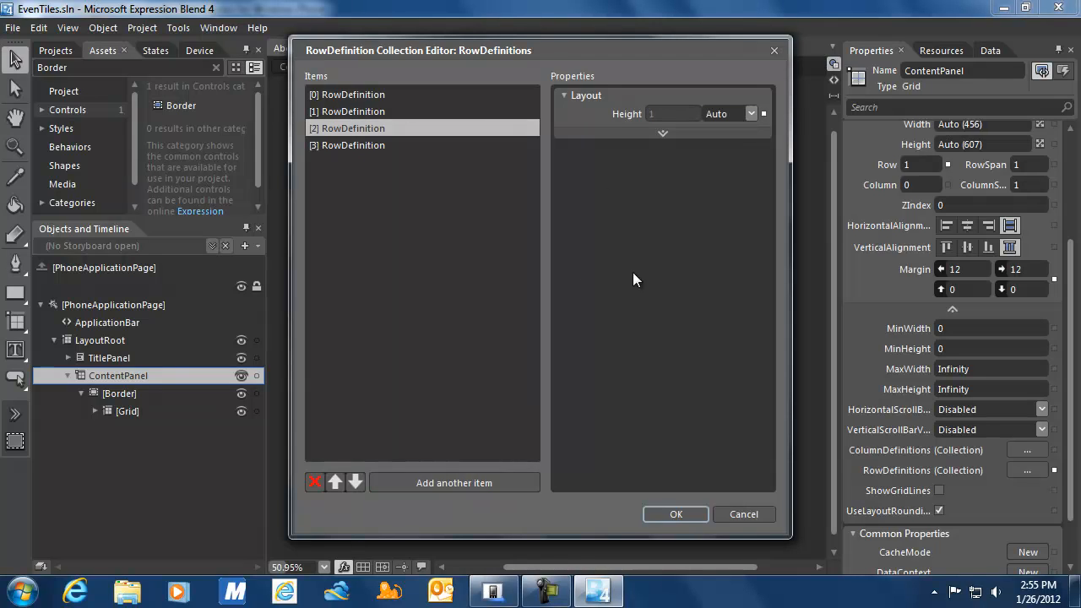
pyautogui.click(676, 514)
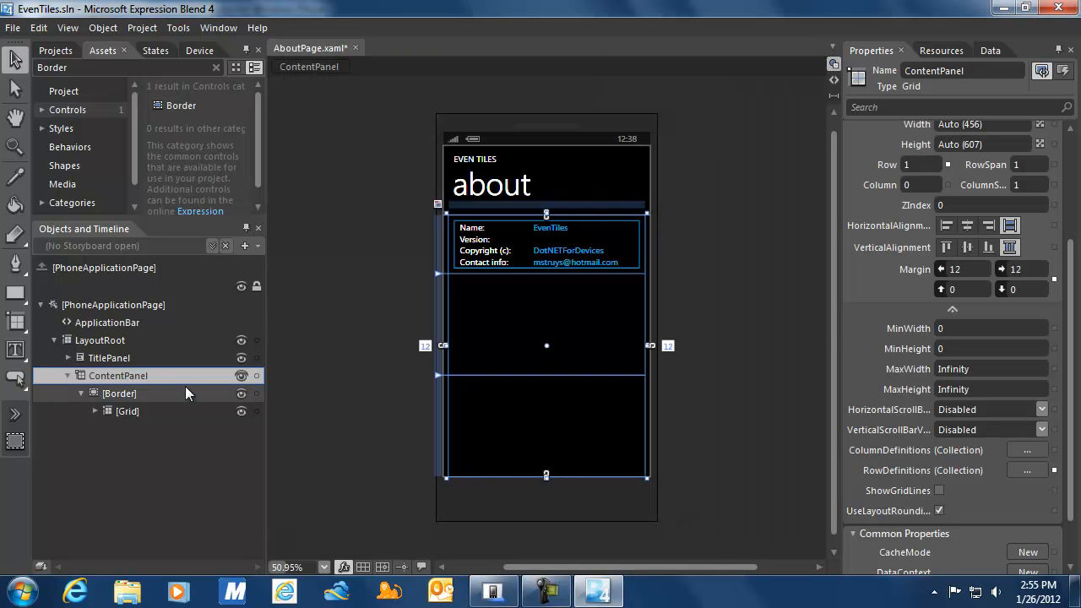
pyautogui.click(14, 349)
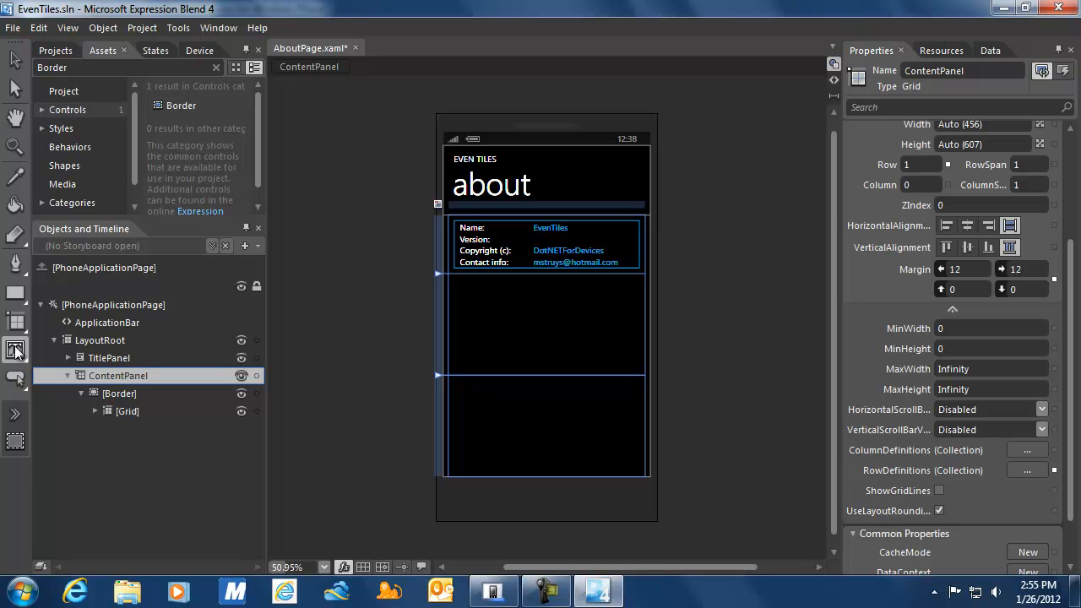
# Insert a new TextBlock into ContentPanel and assign it to grid Row 2.
pyautogui.doubleClick(15, 351)
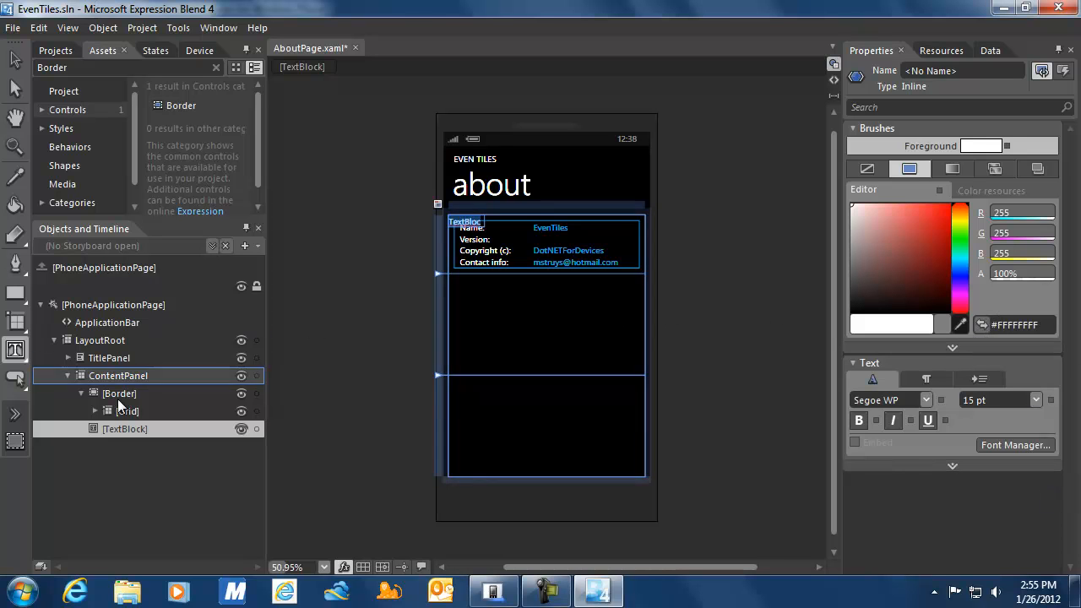
pyautogui.click(15, 60)
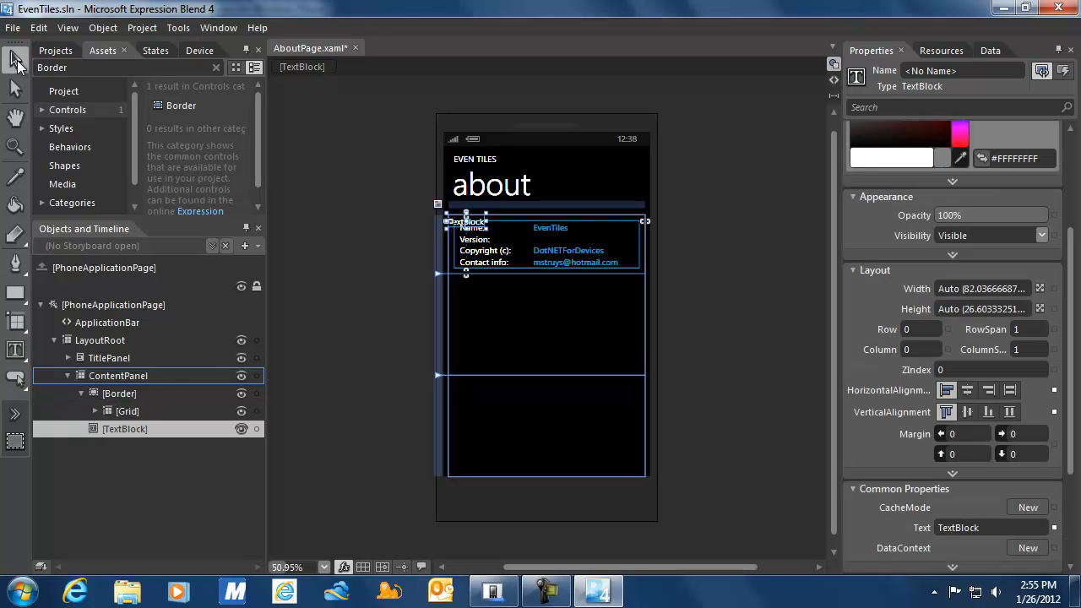
pyautogui.click(121, 431)
pyautogui.click(928, 327)
pyautogui.write('2')
pyautogui.click(921, 348)
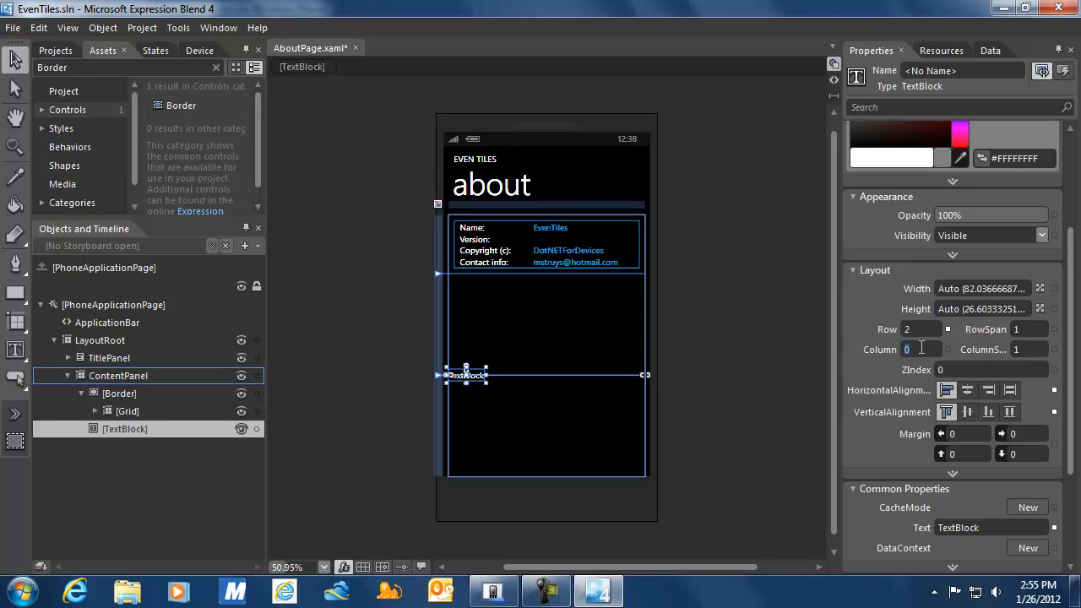
pyautogui.moveTo(1073, 367); pyautogui.dragTo(1073, 456)
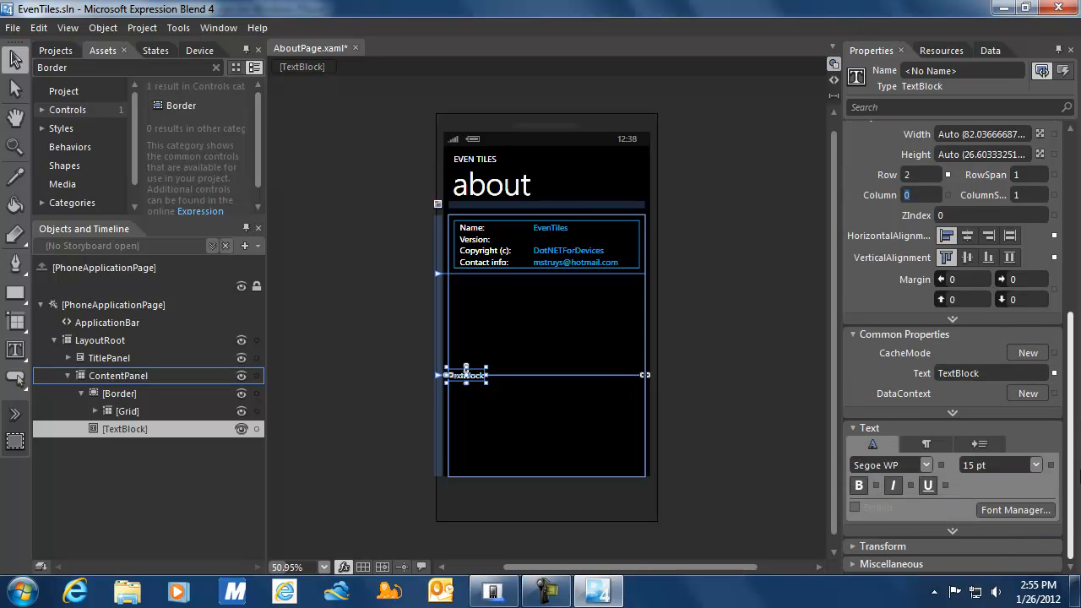
# Apply the PhoneTextNormalStyle resource to the Row 2 TextBlock.
pyautogui.rightClick(113, 428)
pyautogui.moveTo(169, 379)
pyautogui.moveTo(345, 428)
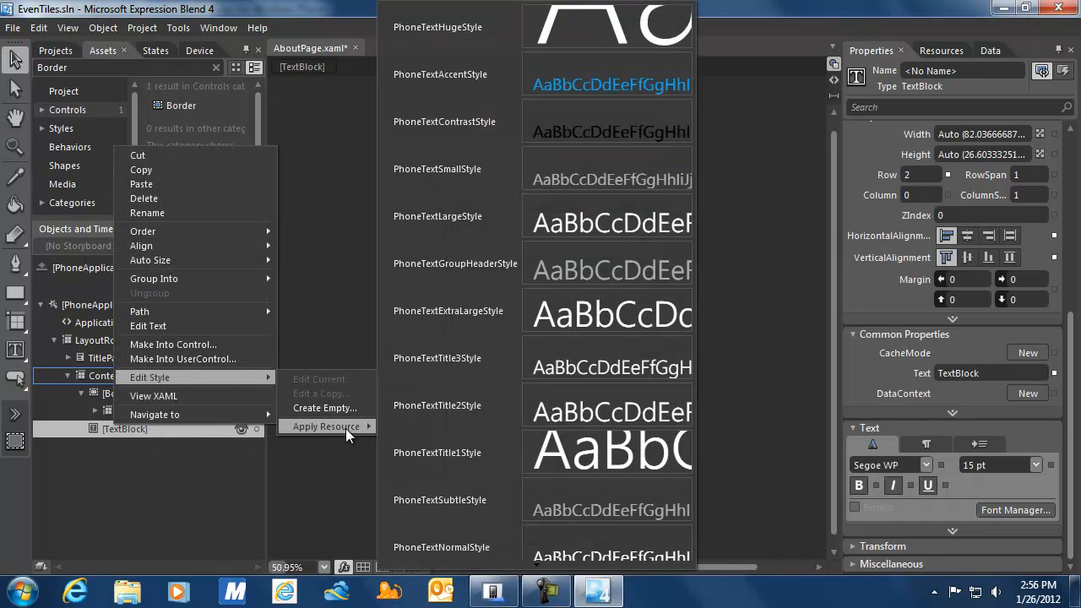
pyautogui.click(453, 545)
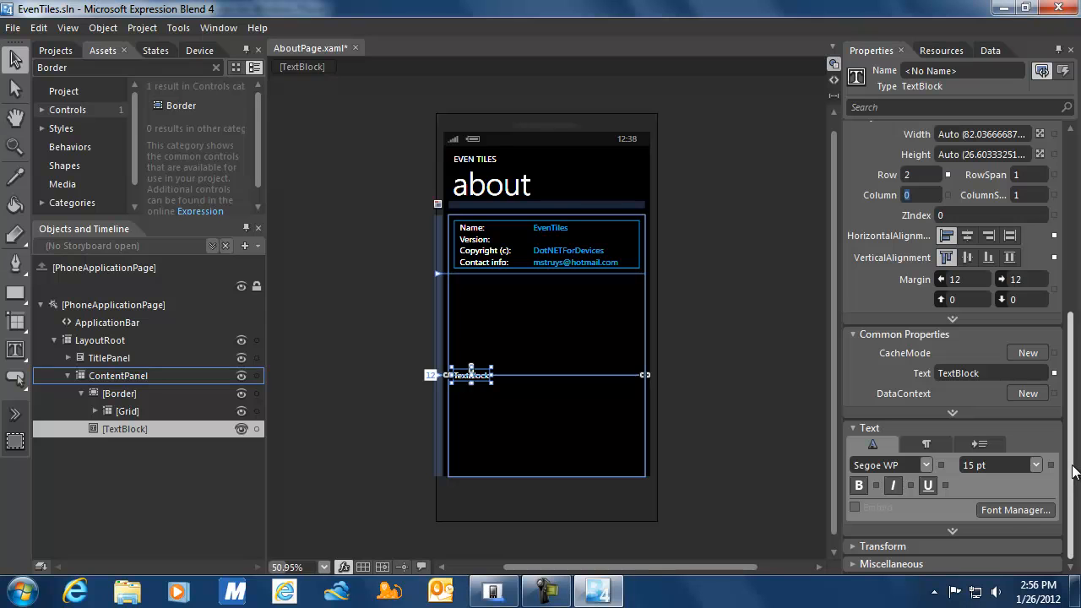
pyautogui.click(987, 373)
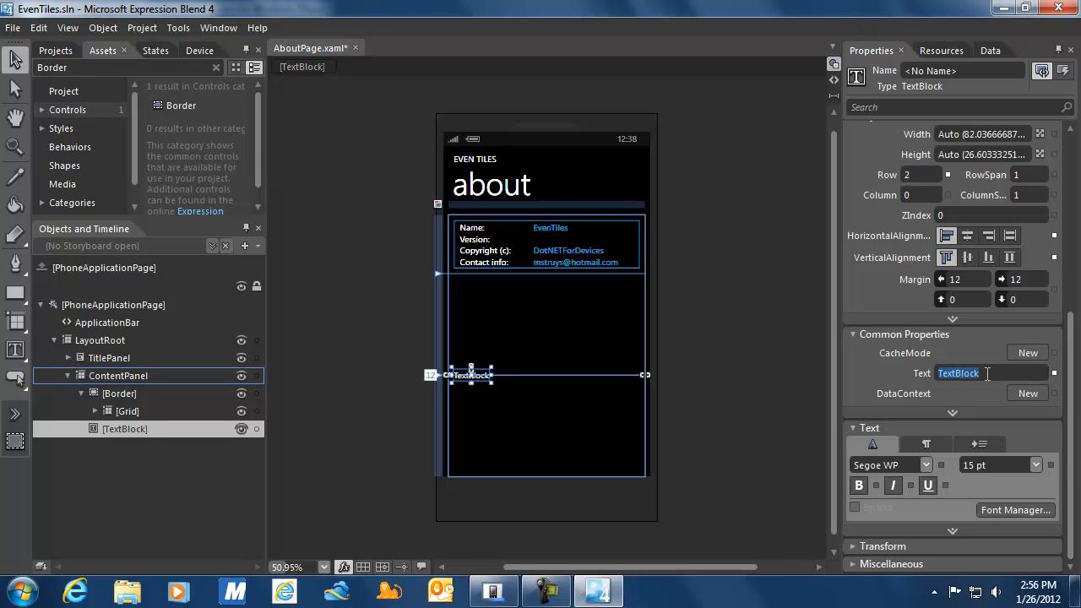
# Set the TextBlock's text to 'Pin a Secondary Tile to the Start Screen, simply because it looks good'.
pyautogui.write('P')
pyautogui.write('in a Secondary')
pyautogui.write(' Tile to the')
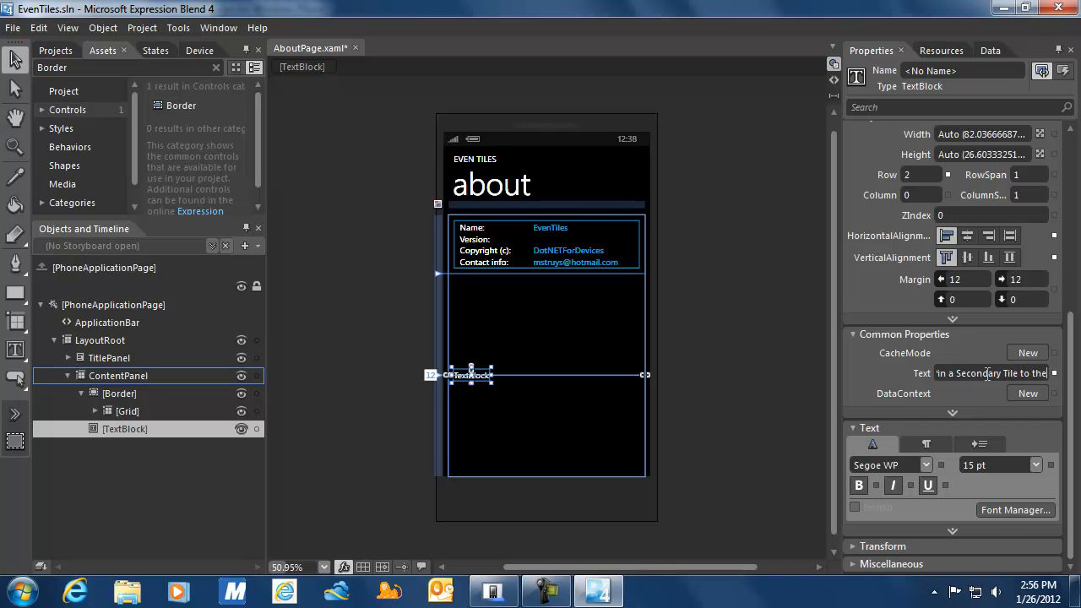
pyautogui.write(' Start Screen,')
pyautogui.write(' simply b')
pyautogui.write('ecause it looks good')
pyautogui.press('Return')
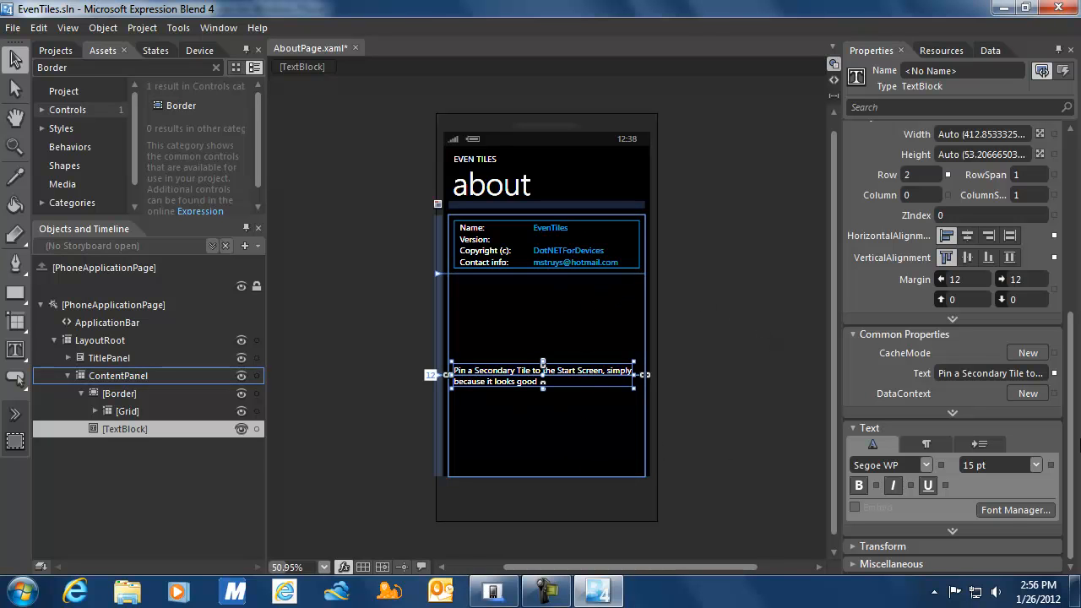
pyautogui.click(125, 379)
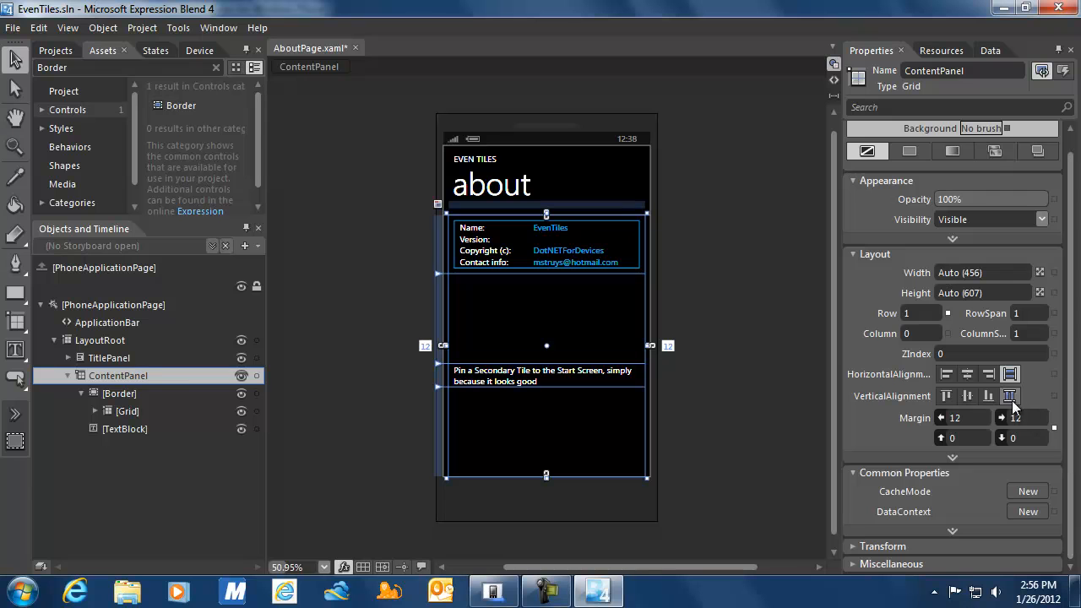
pyautogui.click(954, 457)
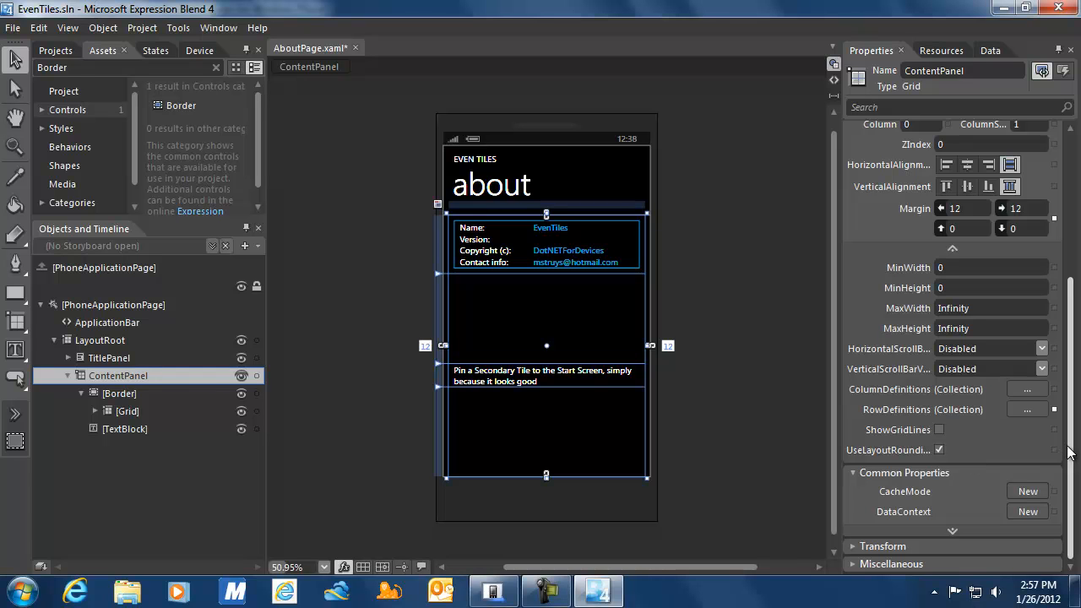
# Add three more row definitions, [4] through [6], to ContentPanel.
pyautogui.click(1026, 410)
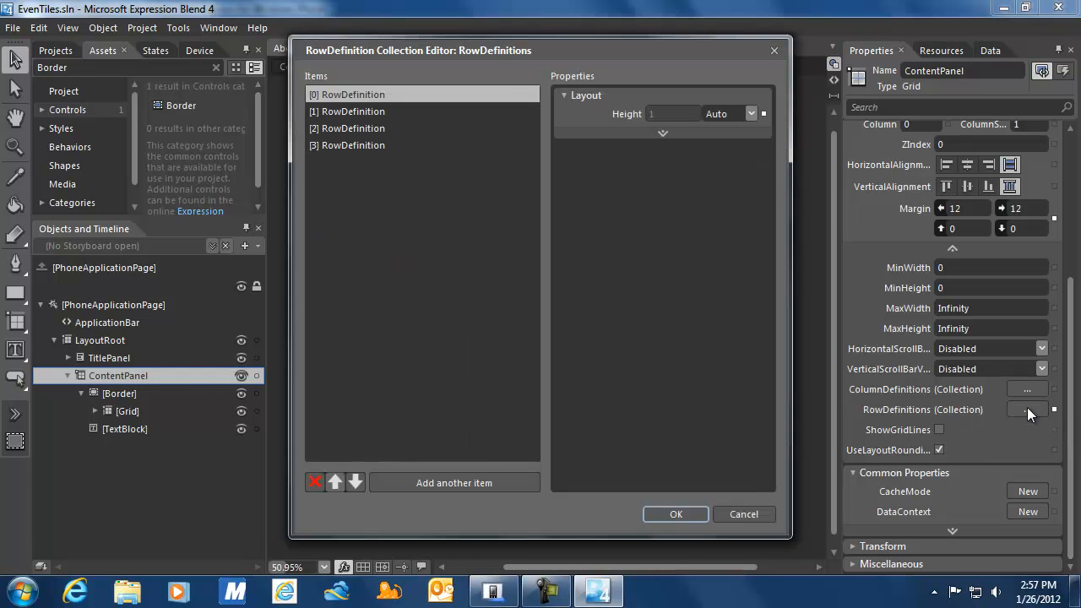
pyautogui.click(351, 152)
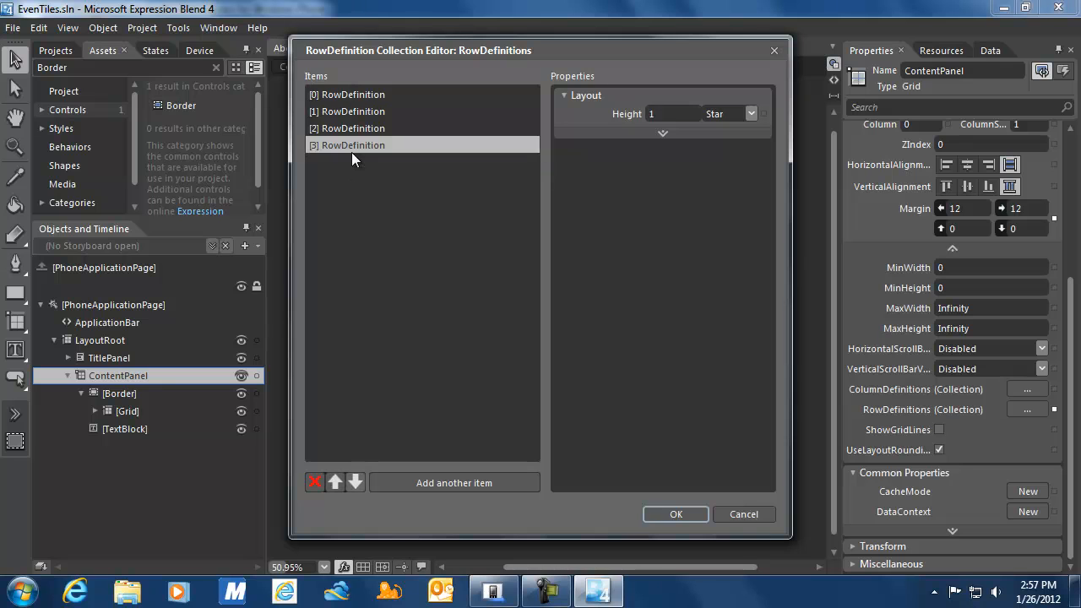
pyautogui.click(422, 476)
pyautogui.click(422, 475)
pyautogui.click(422, 475)
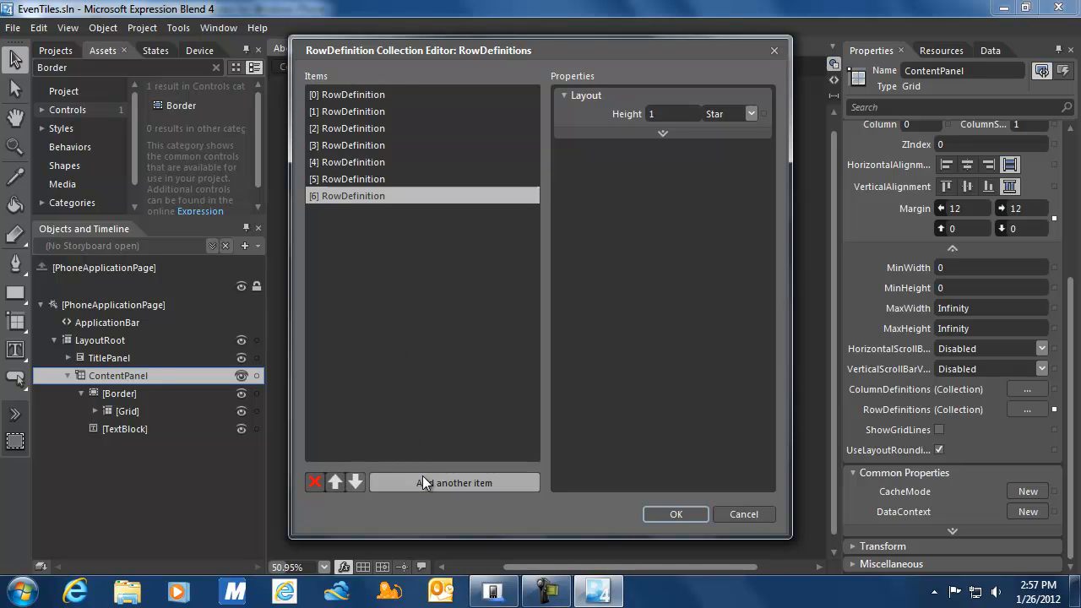
pyautogui.click(363, 163)
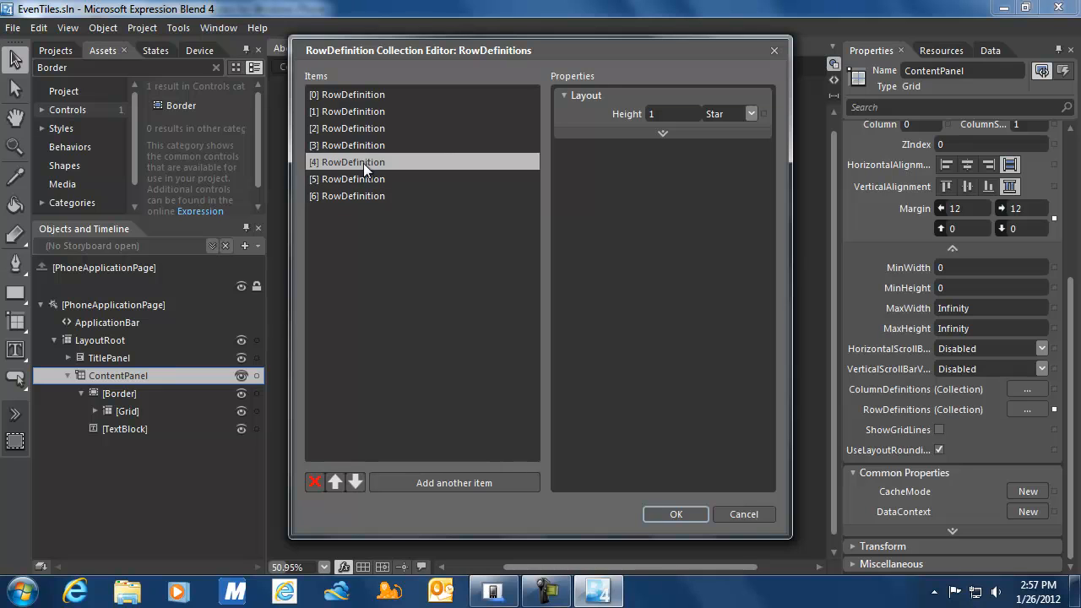
# Set the heights of rows 4, 5 and 6 to Auto and confirm the row editor.
pyautogui.click(750, 113)
pyautogui.click(731, 132)
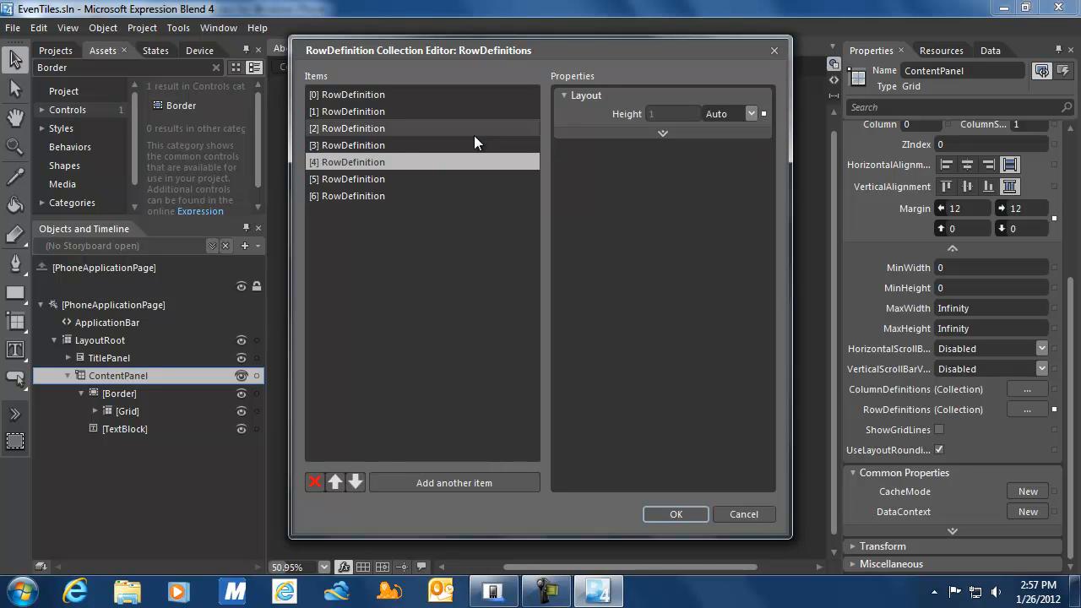
pyautogui.click(366, 178)
pyautogui.click(751, 113)
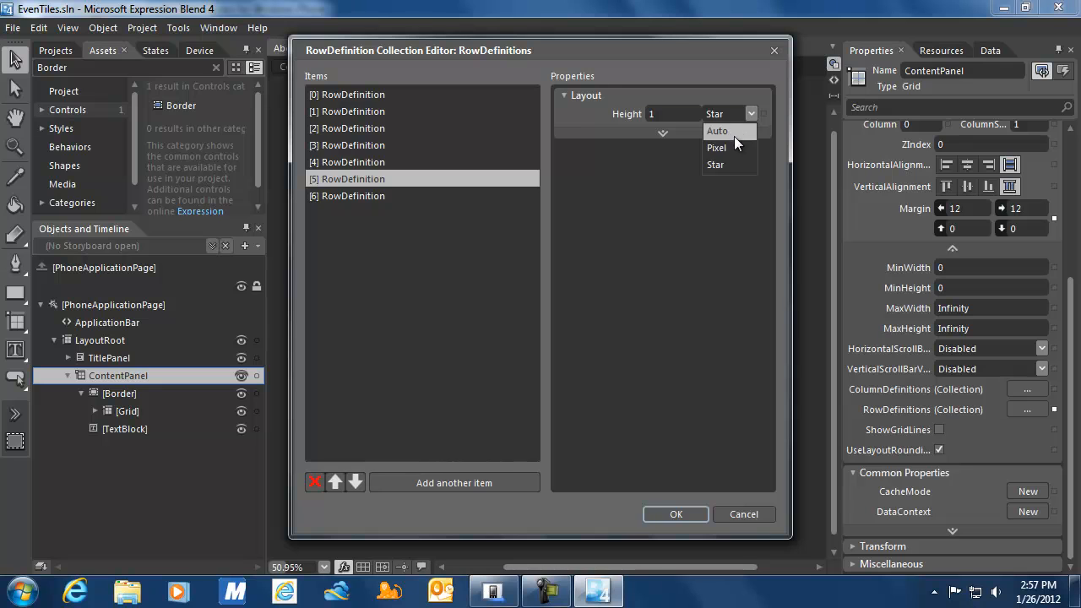
pyautogui.click(731, 130)
pyautogui.click(376, 195)
pyautogui.click(752, 113)
pyautogui.click(732, 130)
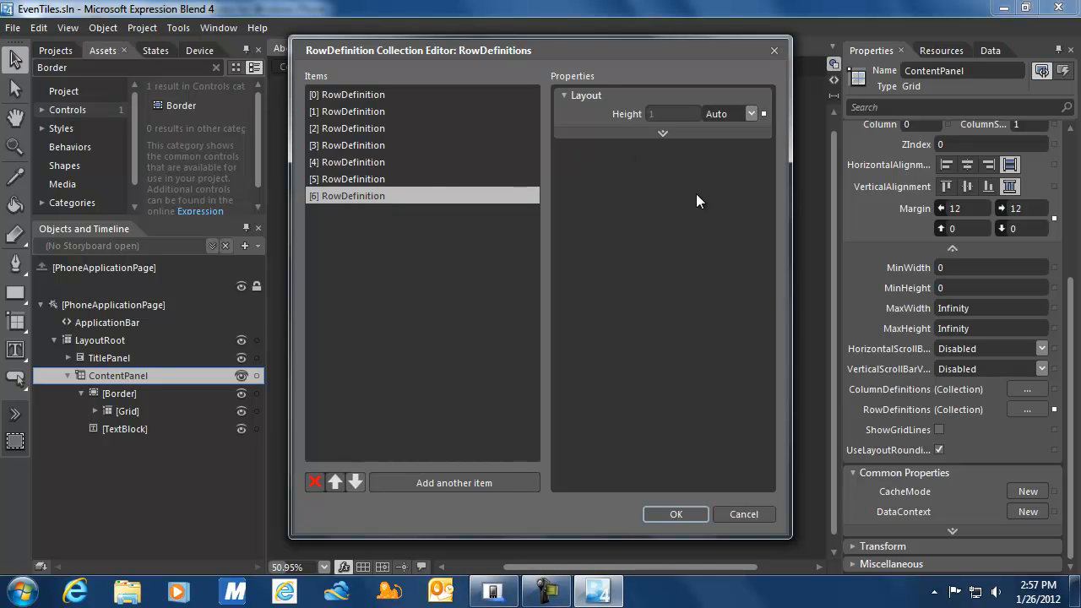
pyautogui.click(661, 512)
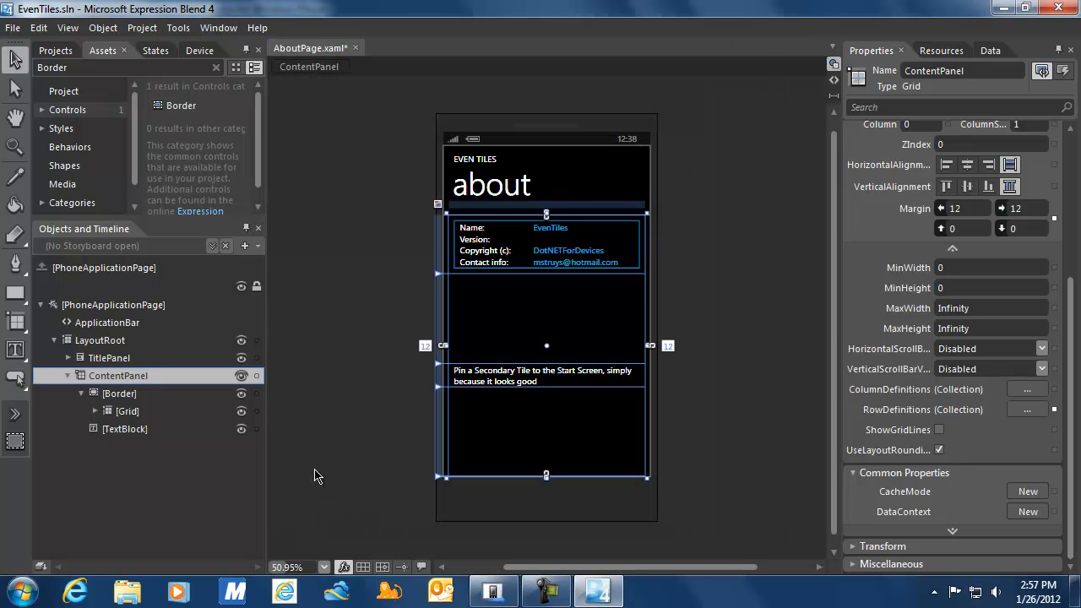
# Add three Buttons to ContentPanel.
pyautogui.click(15, 381)
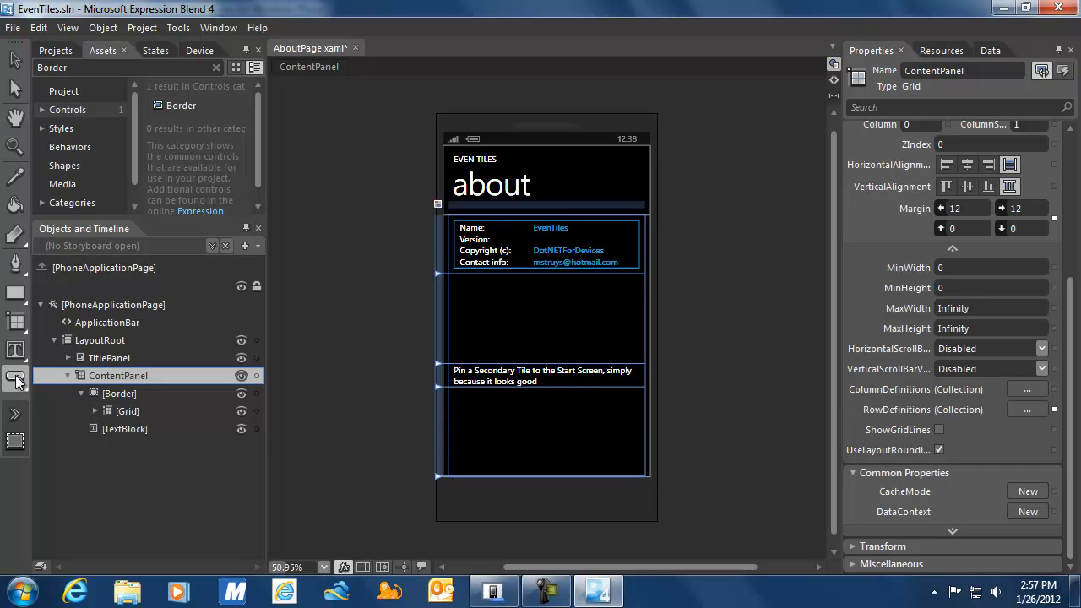
pyautogui.doubleClick(15, 380)
pyautogui.doubleClick(15, 381)
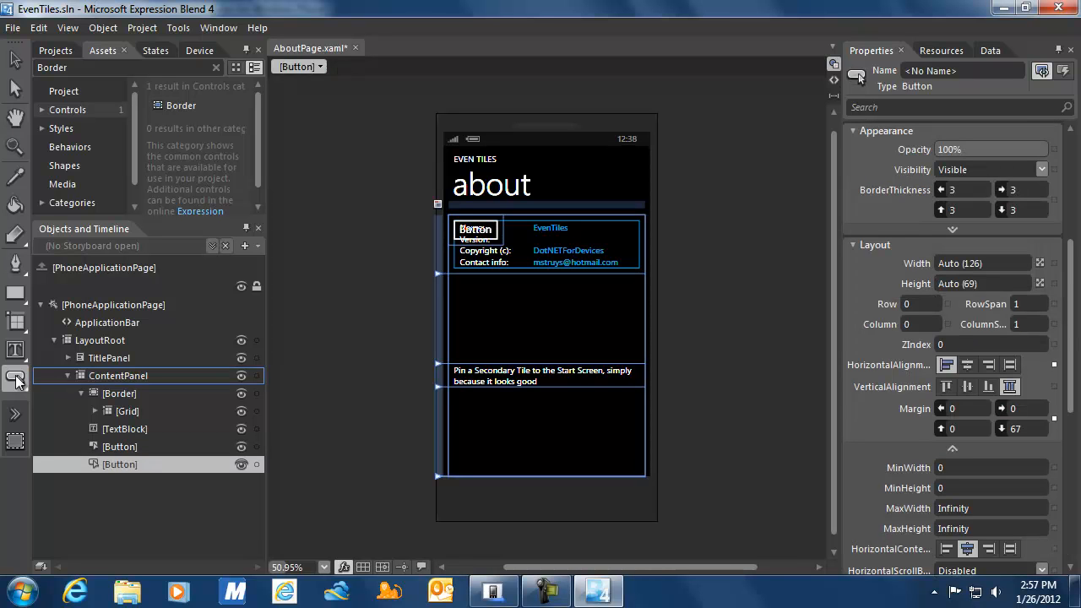
pyautogui.doubleClick(15, 380)
# Place the first Button in Row 4 and name it btnEmail.
pyautogui.click(127, 446)
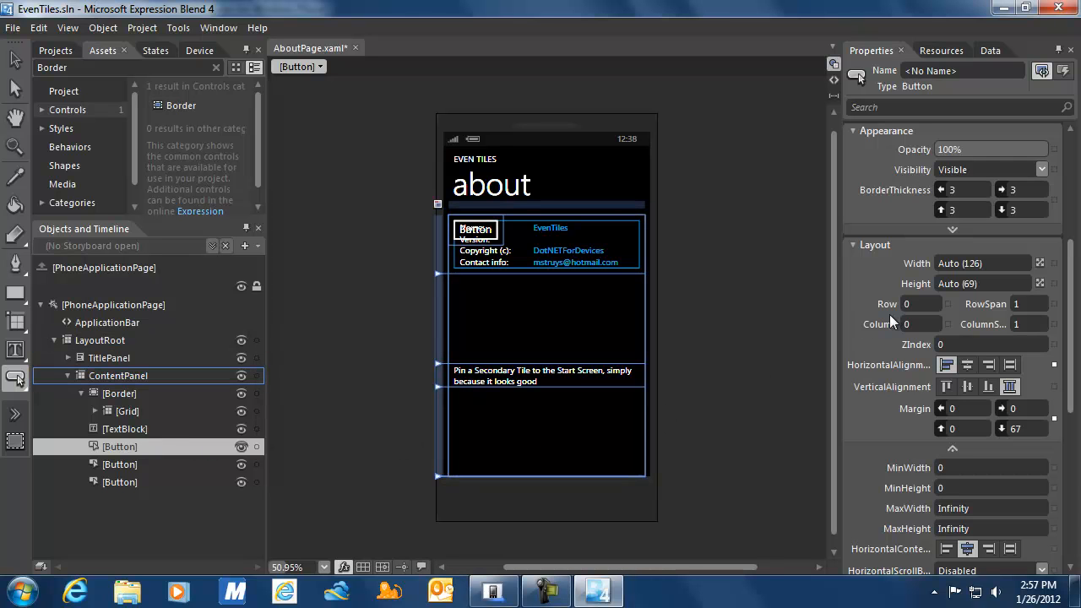
pyautogui.click(916, 303)
pyautogui.write('4')
pyautogui.click(921, 323)
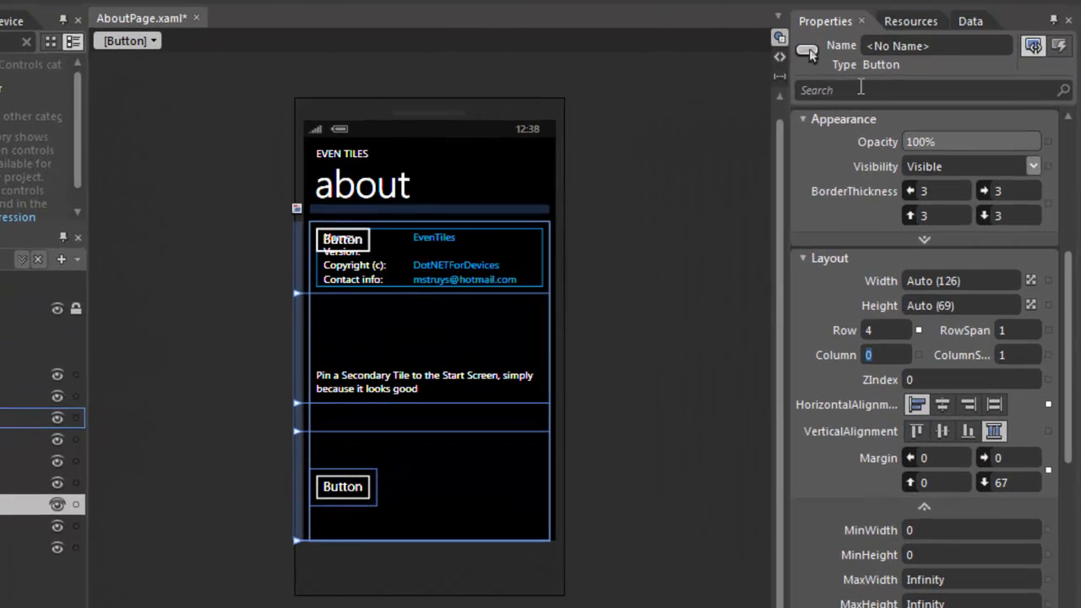
pyautogui.click(919, 45)
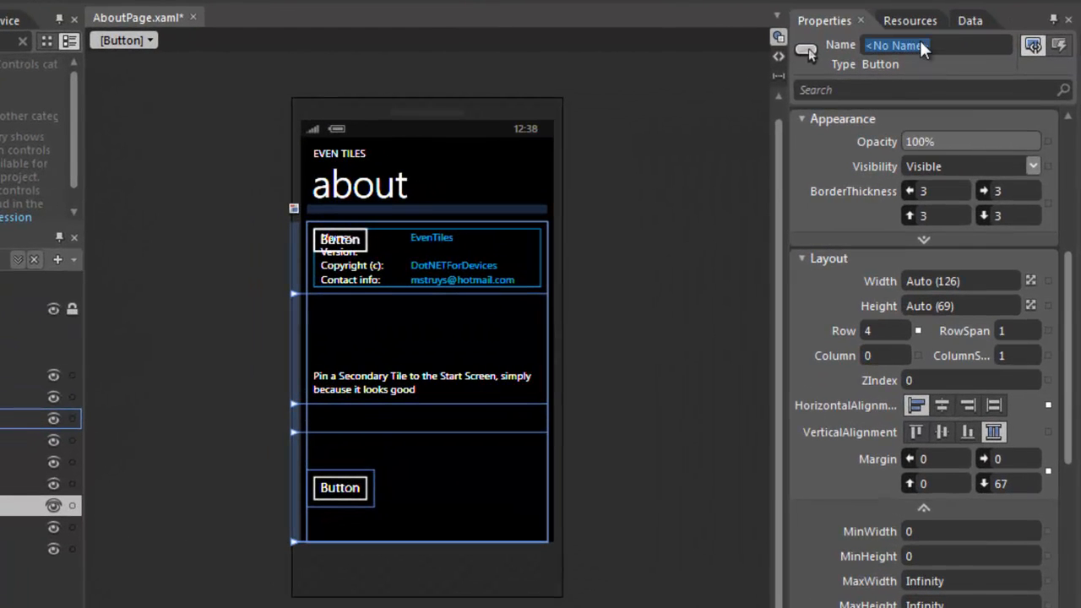
pyautogui.write('btnEmail')
pyautogui.press('Return')
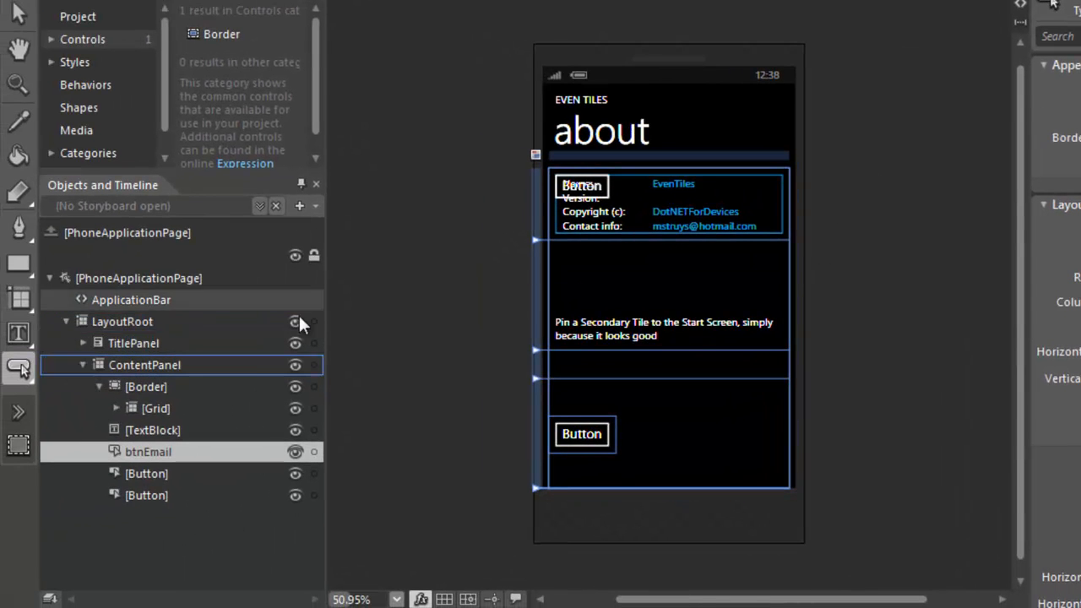
pyautogui.click(19, 1)
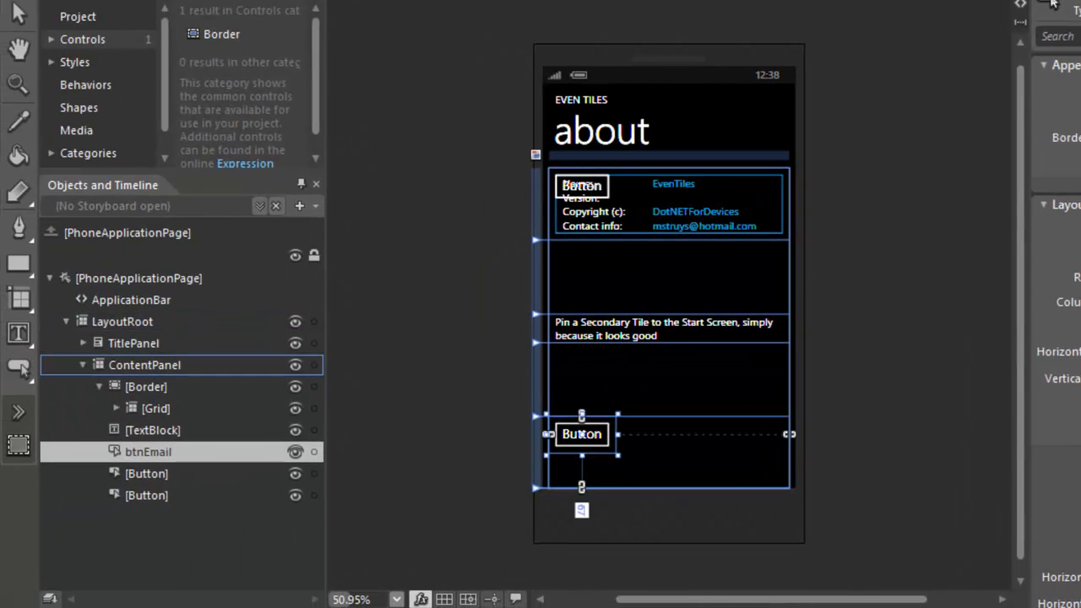
# Auto-size btnEmail to Fill so it spans the full panel width.
pyautogui.rightClick(162, 448)
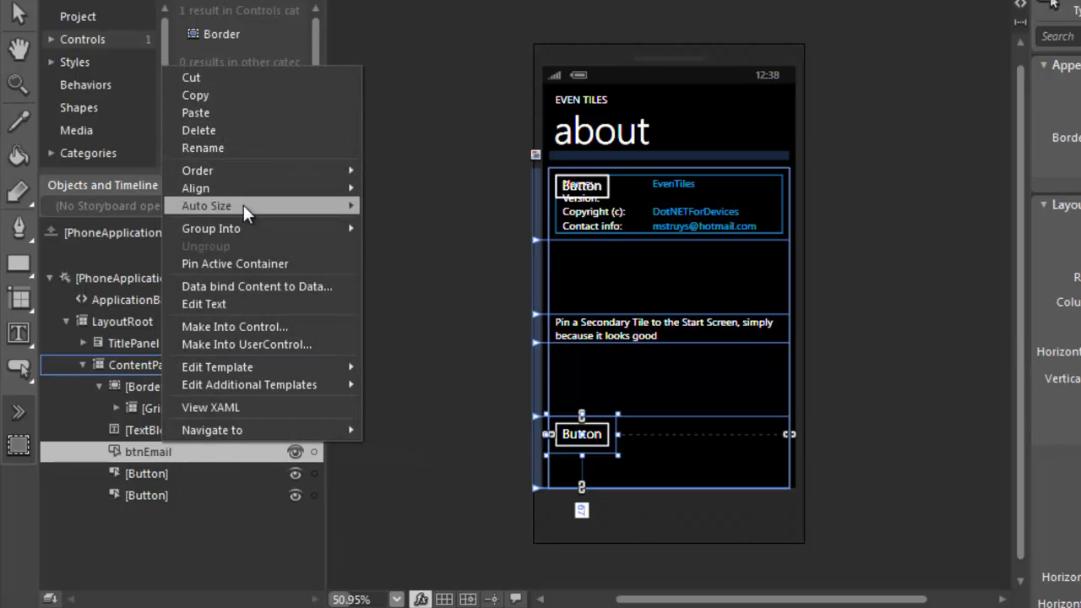
pyautogui.moveTo(246, 205)
pyautogui.click(405, 255)
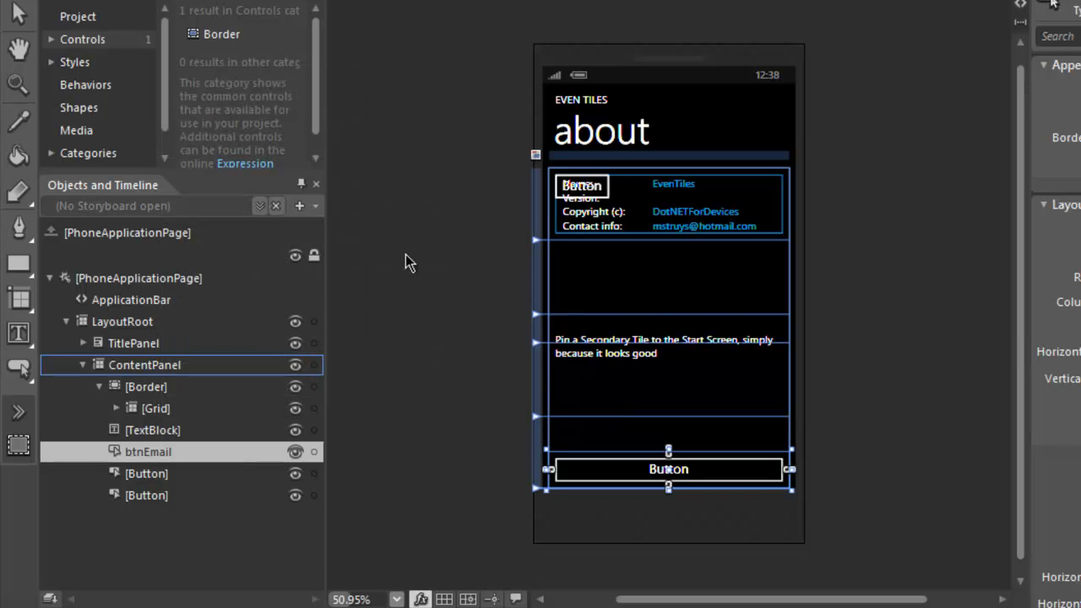
# Put the second Button in Row 5 and auto-size it to Fill the width.
pyautogui.click(157, 473)
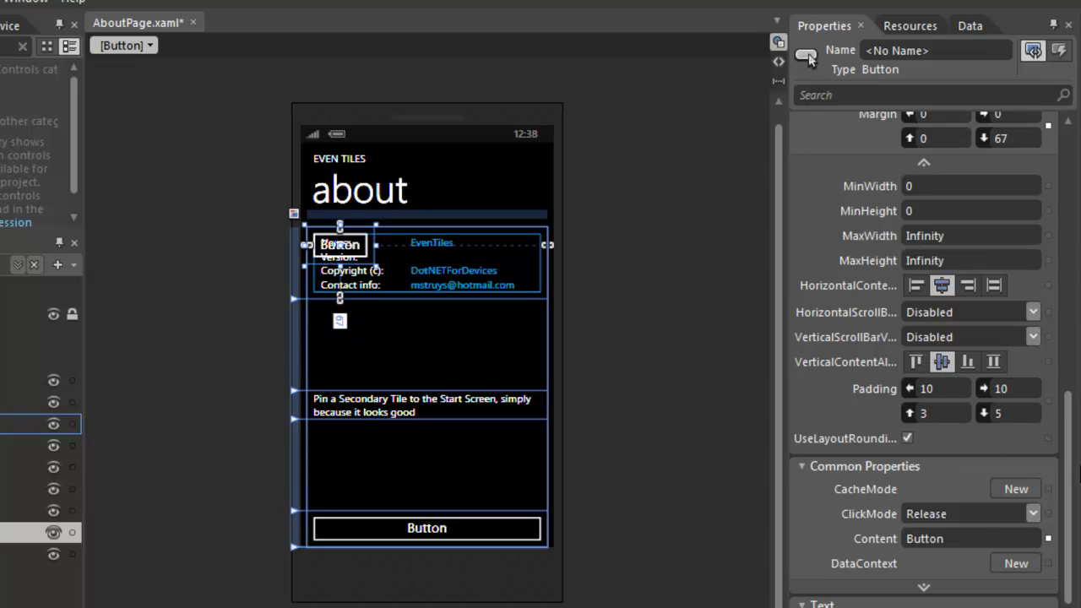
pyautogui.moveTo(1069, 475); pyautogui.dragTo(1074, 404)
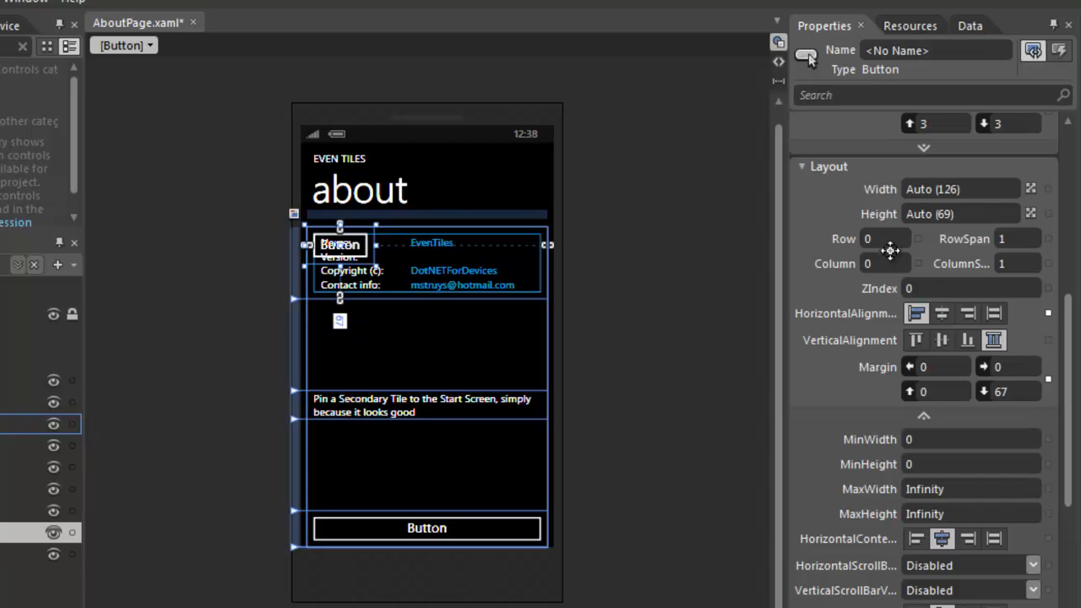
pyautogui.click(887, 241)
pyautogui.write('5')
pyautogui.press('Return')
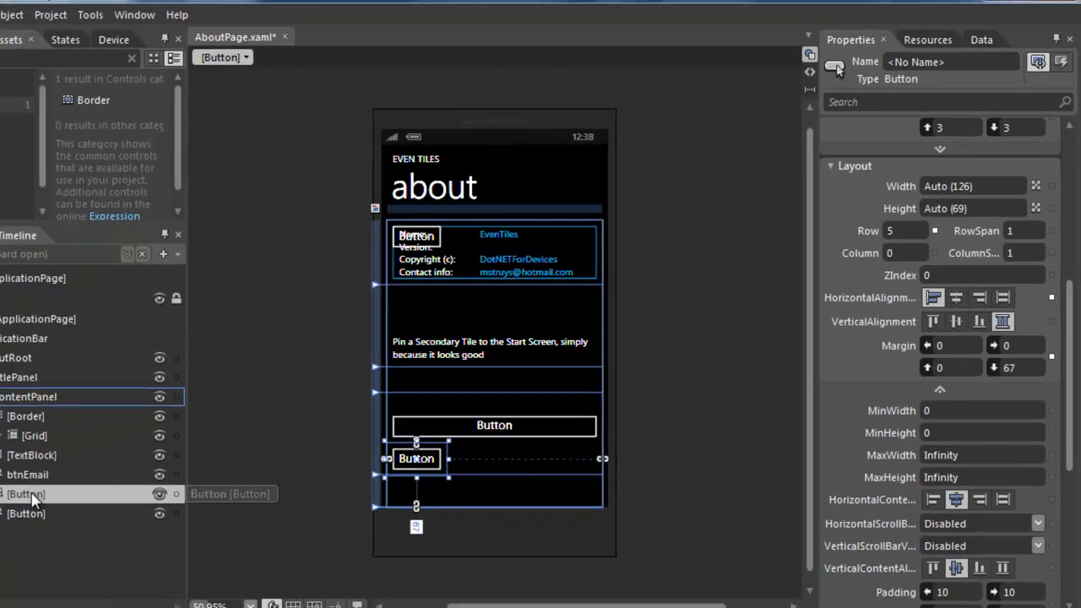
pyautogui.rightClick(125, 465)
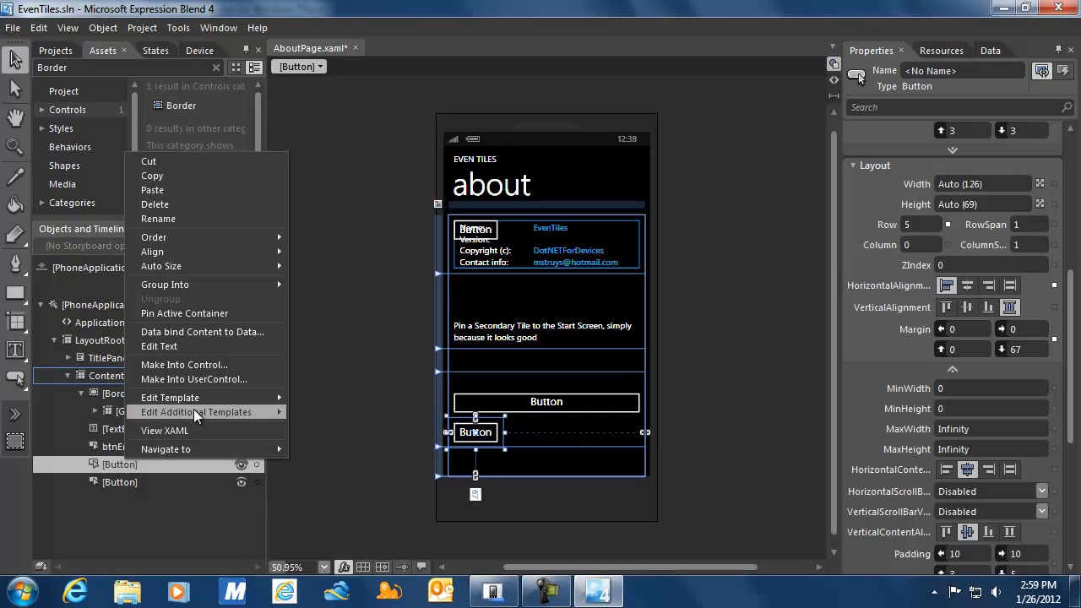
pyautogui.moveTo(194, 397)
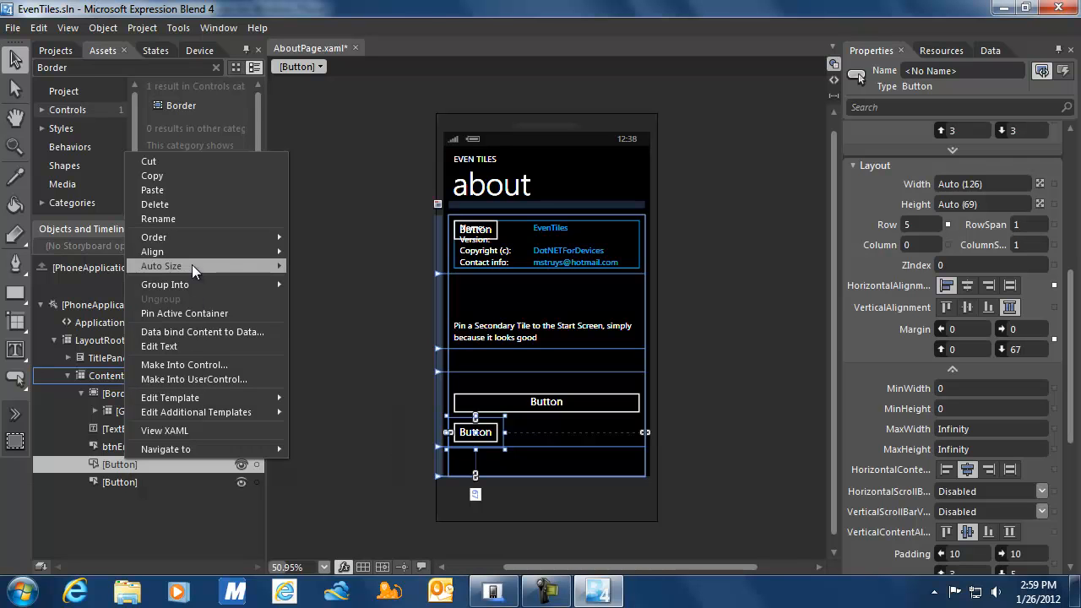
pyautogui.moveTo(195, 264)
pyautogui.click(319, 312)
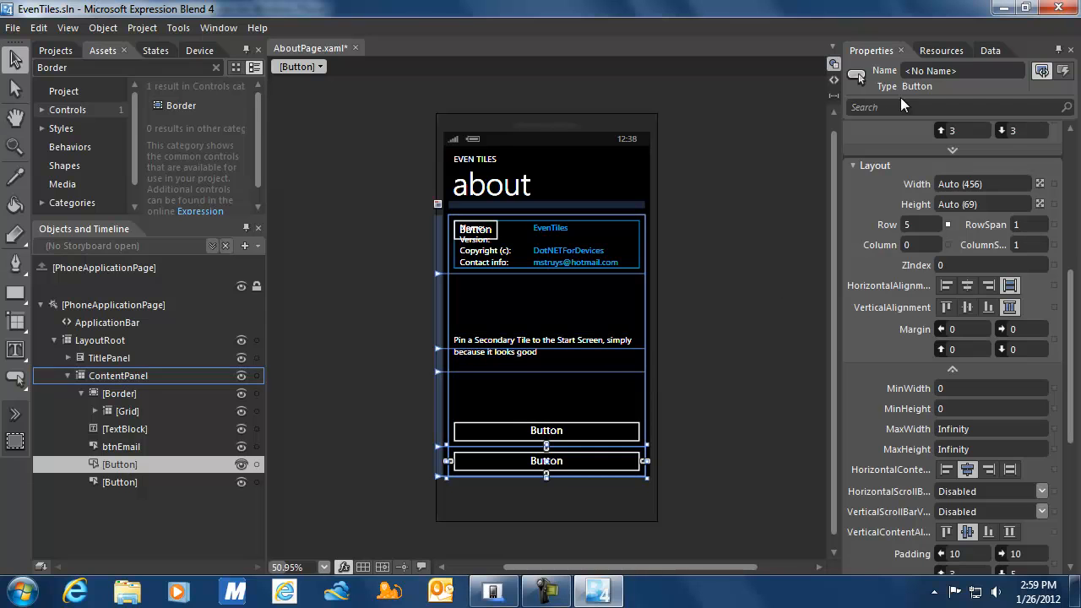
# Name the second Button btnReview and caption it 'Review EvenTiles'.
pyautogui.click(937, 74)
pyautogui.write('btnReview')
pyautogui.scroll(-5, 1074, 434)
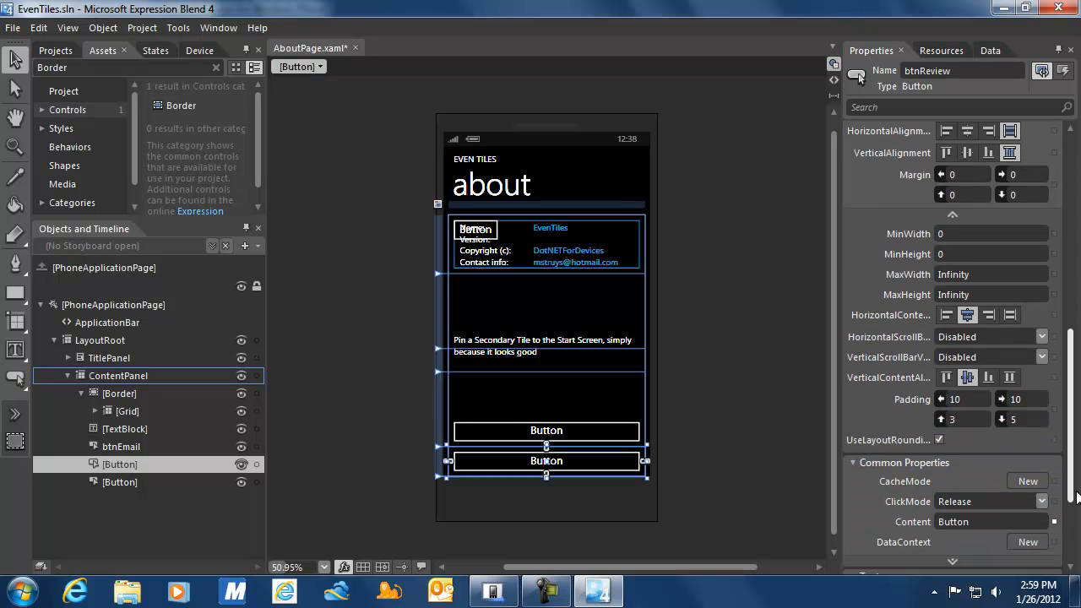
pyautogui.click(987, 470)
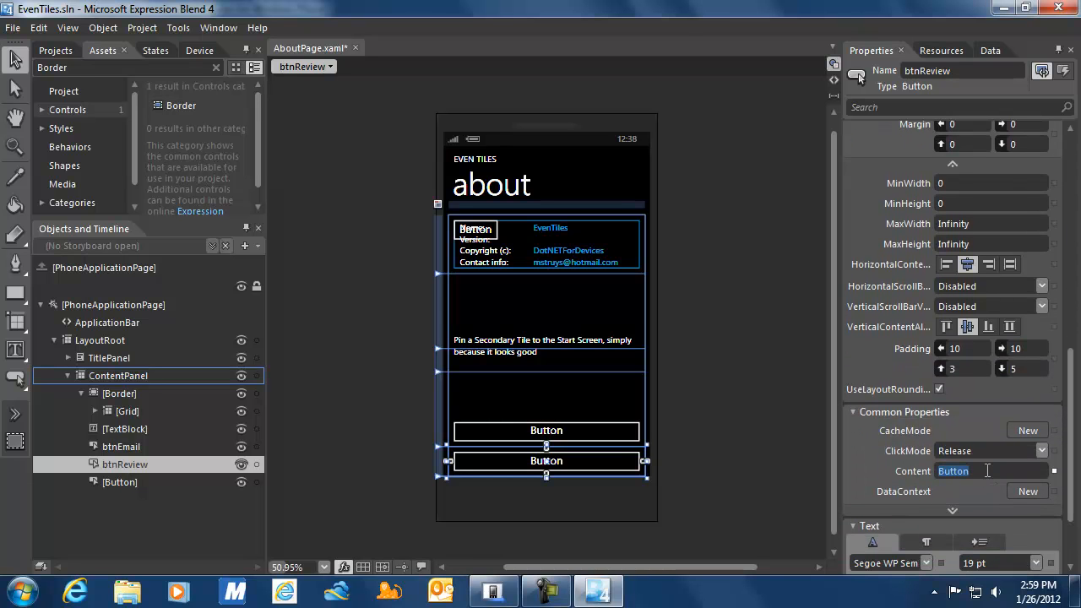
pyautogui.write('Review EvenTiles')
pyautogui.press('Return')
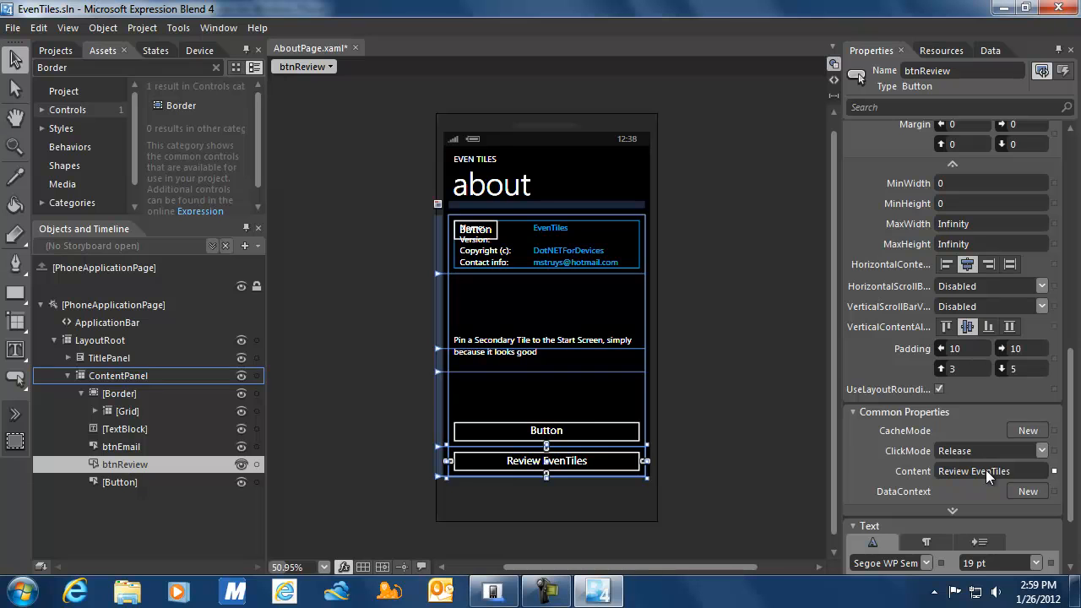
pyautogui.click(110, 482)
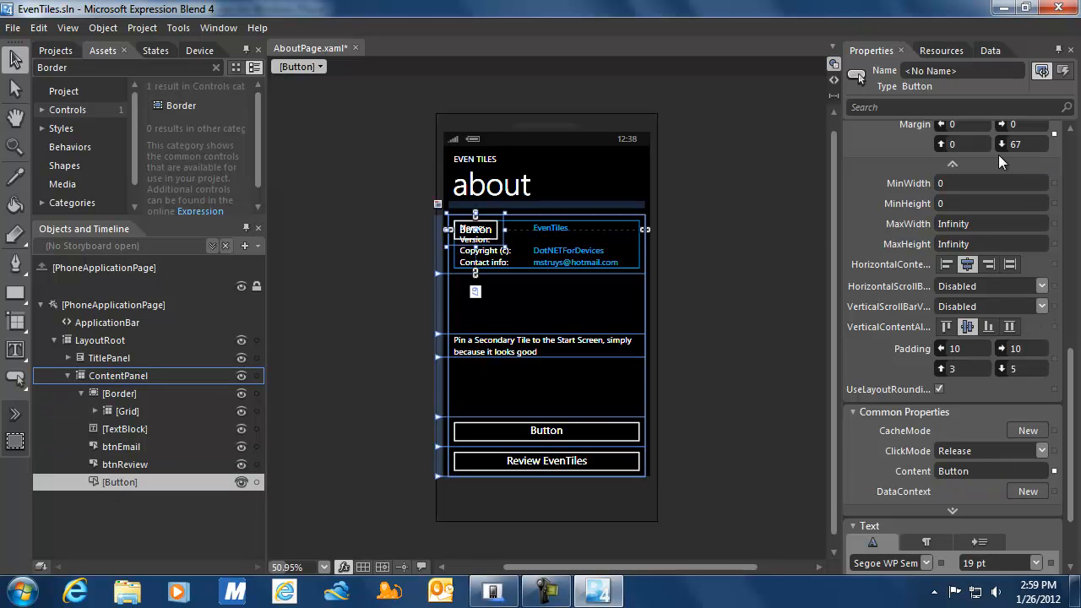
# Put the third Button in Row 6 and auto-size it to Fill the width.
pyautogui.moveTo(1070, 356); pyautogui.dragTo(1074, 233)
pyautogui.click(920, 356)
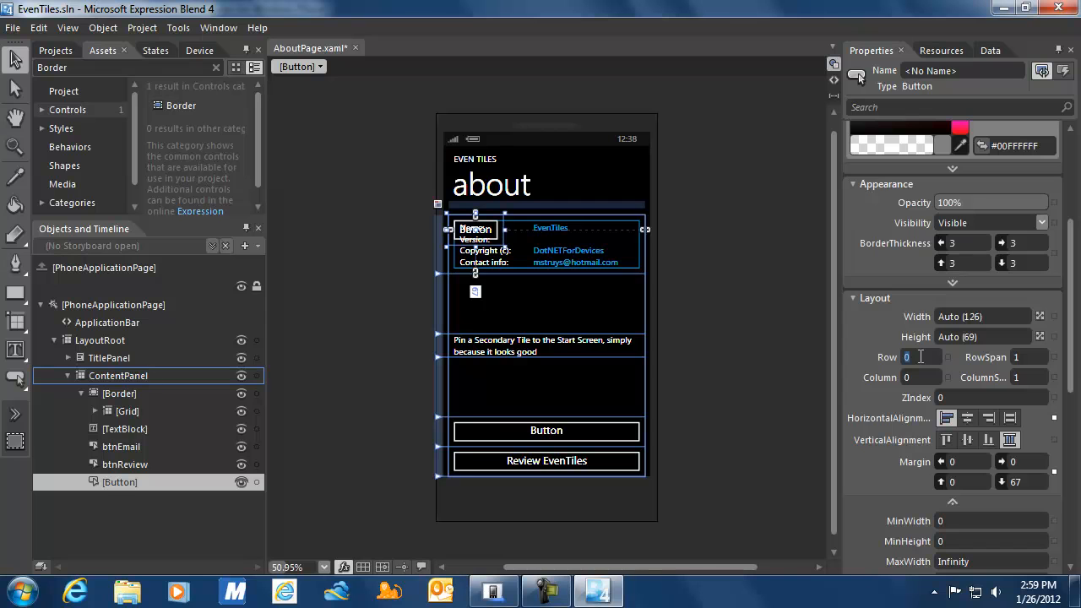
pyautogui.write('6')
pyautogui.press('Return')
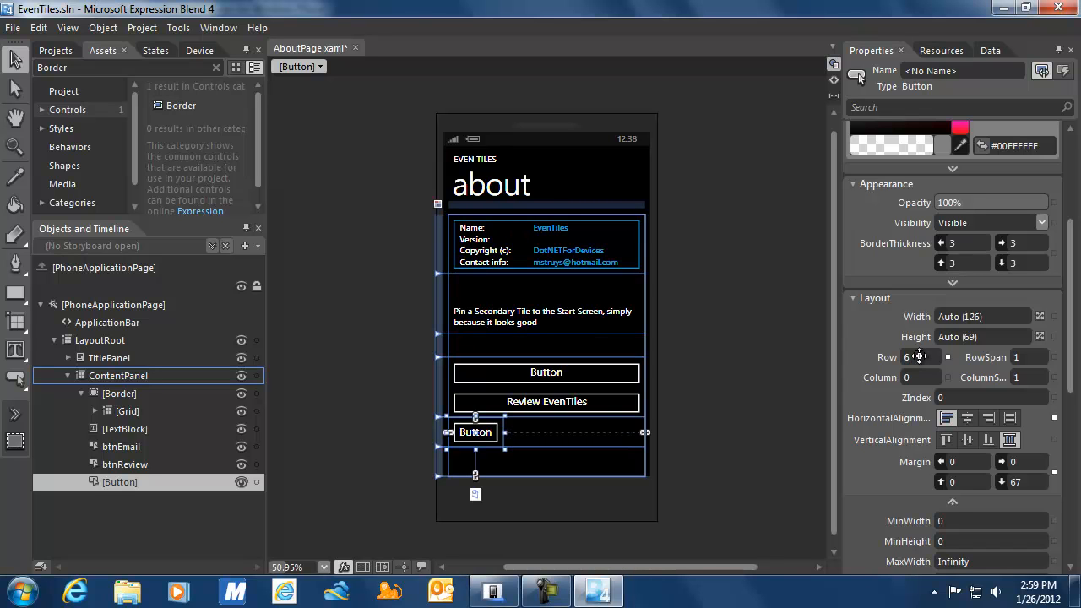
pyautogui.rightClick(115, 484)
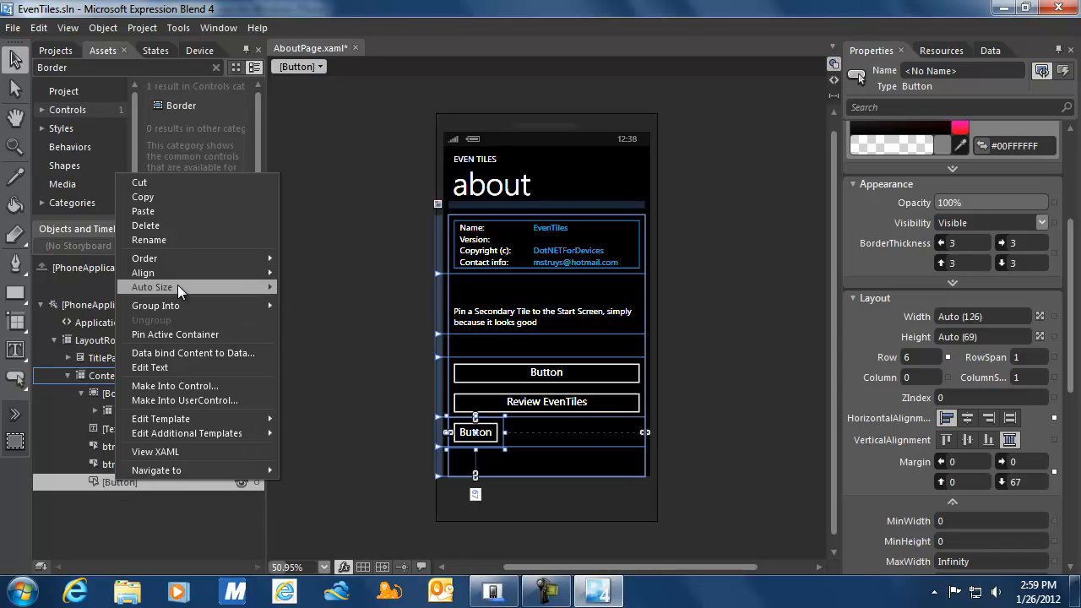
pyautogui.moveTo(177, 287)
pyautogui.click(315, 331)
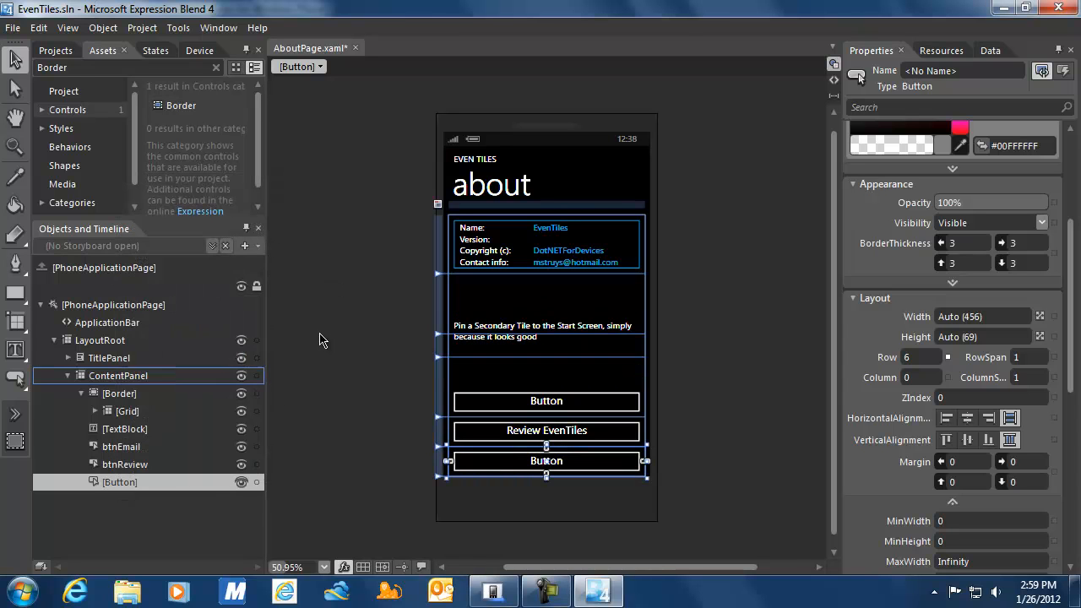
# Name the third Button btnMore and caption it 'More from DotNETForDevices'.
pyautogui.click(950, 72)
pyautogui.write('btnMore')
pyautogui.moveTo(1077, 252); pyautogui.dragTo(1077, 386)
pyautogui.click(984, 482)
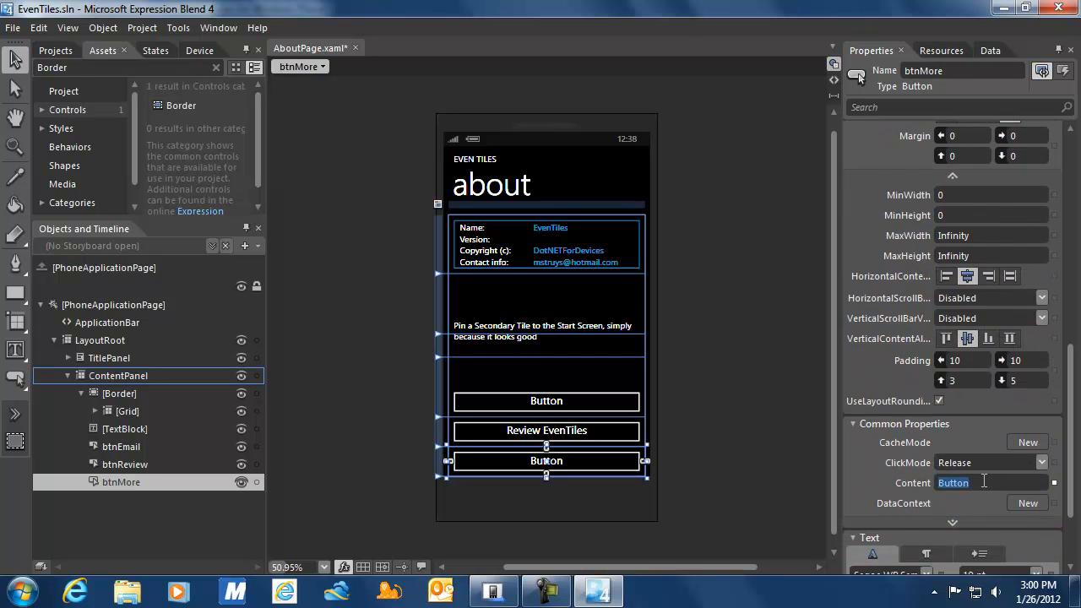
pyautogui.write('More from')
pyautogui.write(' DotNETFor')
pyautogui.write('Devi')
pyautogui.write('ces')
pyautogui.press('Return')
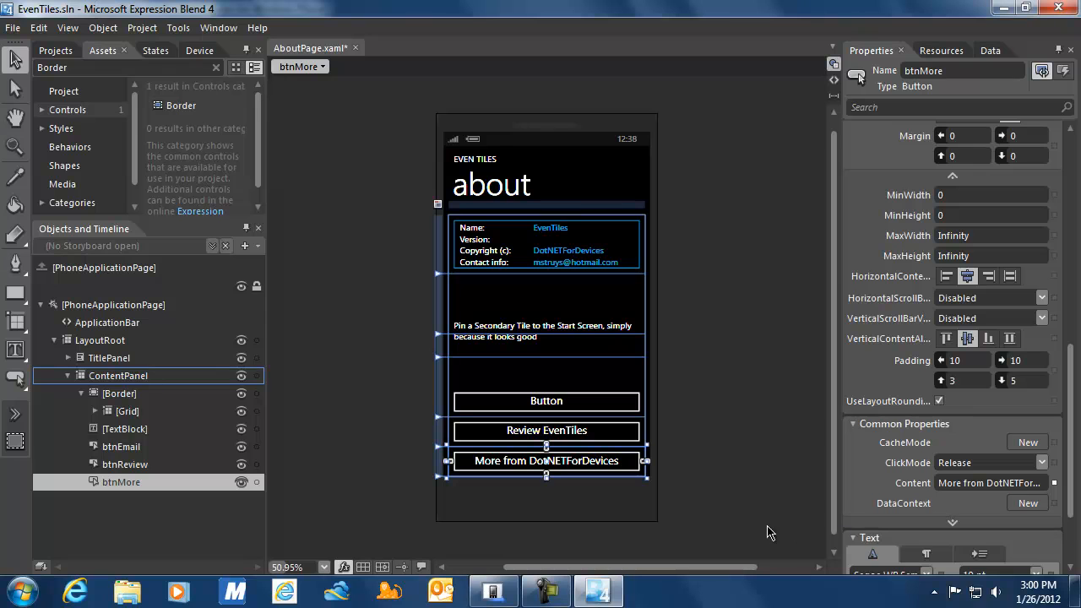
pyautogui.click(549, 405)
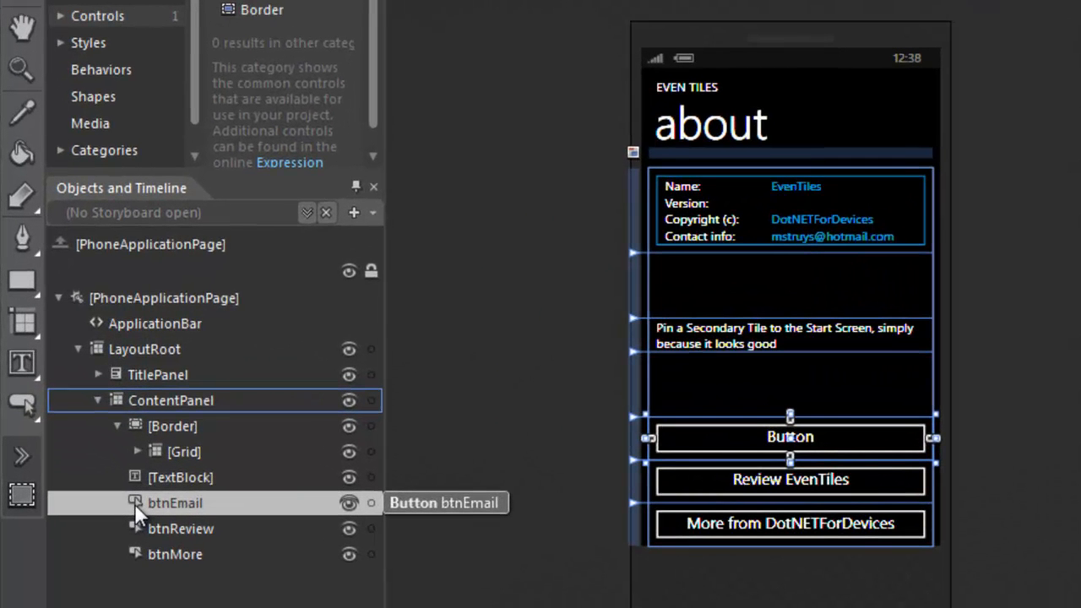
# Insert a StackPanel and move it inside btnEmail.
pyautogui.click(38, 334)
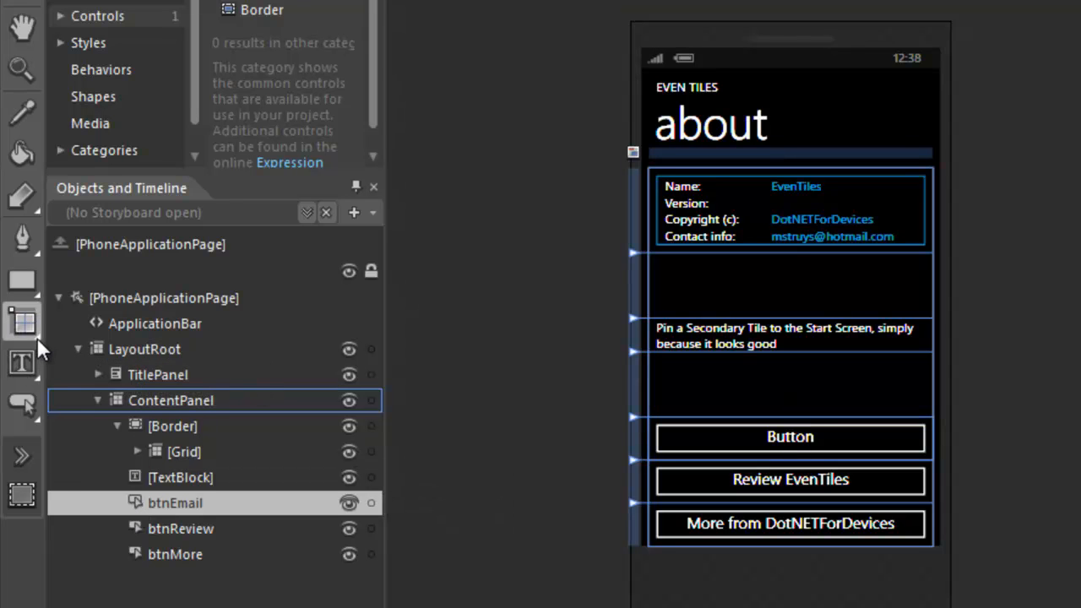
pyautogui.rightClick(38, 338)
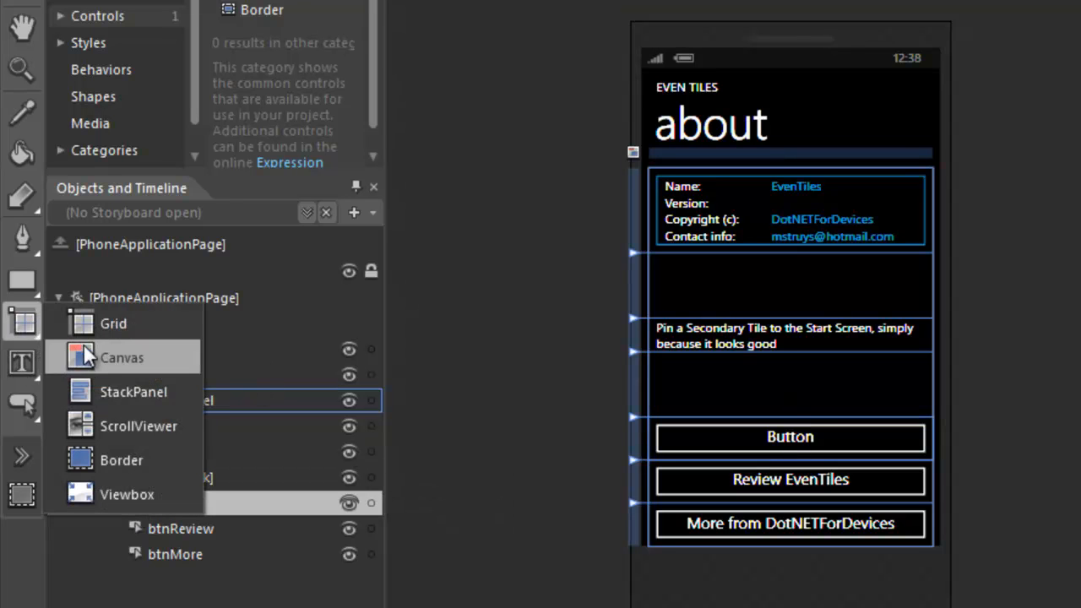
pyautogui.click(117, 385)
pyautogui.doubleClick(20, 322)
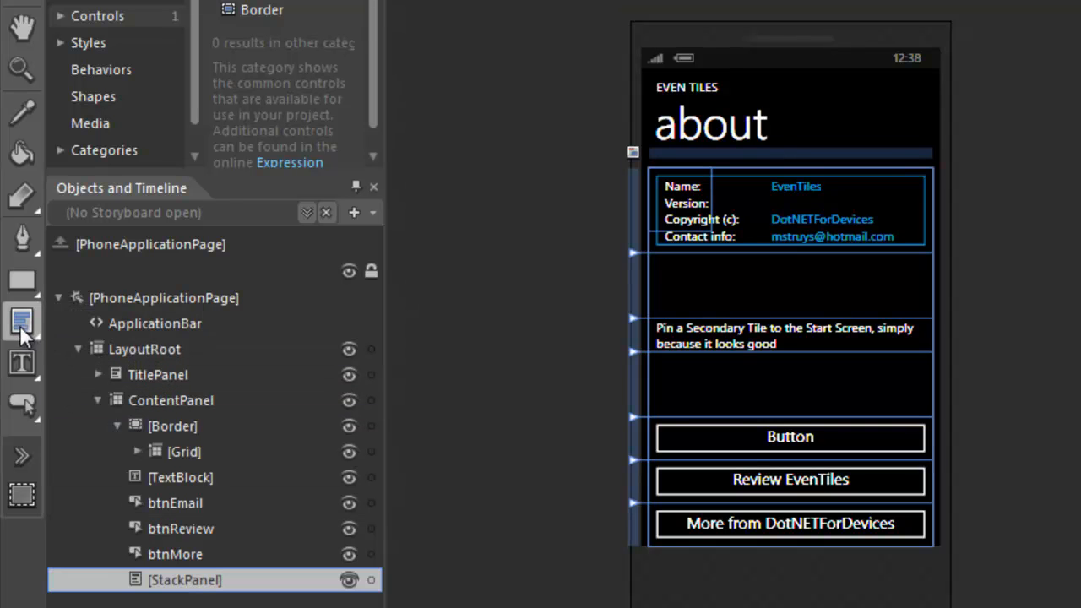
pyautogui.moveTo(181, 561); pyautogui.dragTo(200, 499)
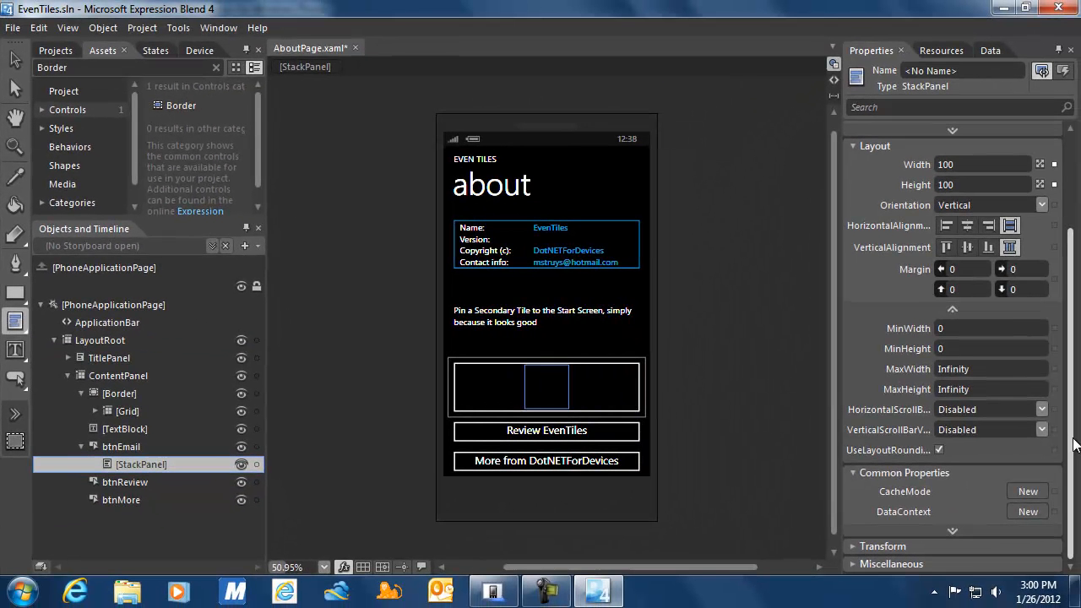
# Set the StackPanel's Orientation to Horizontal and its Width and Height to Auto.
pyautogui.moveTo(1074, 445); pyautogui.dragTo(1077, 342)
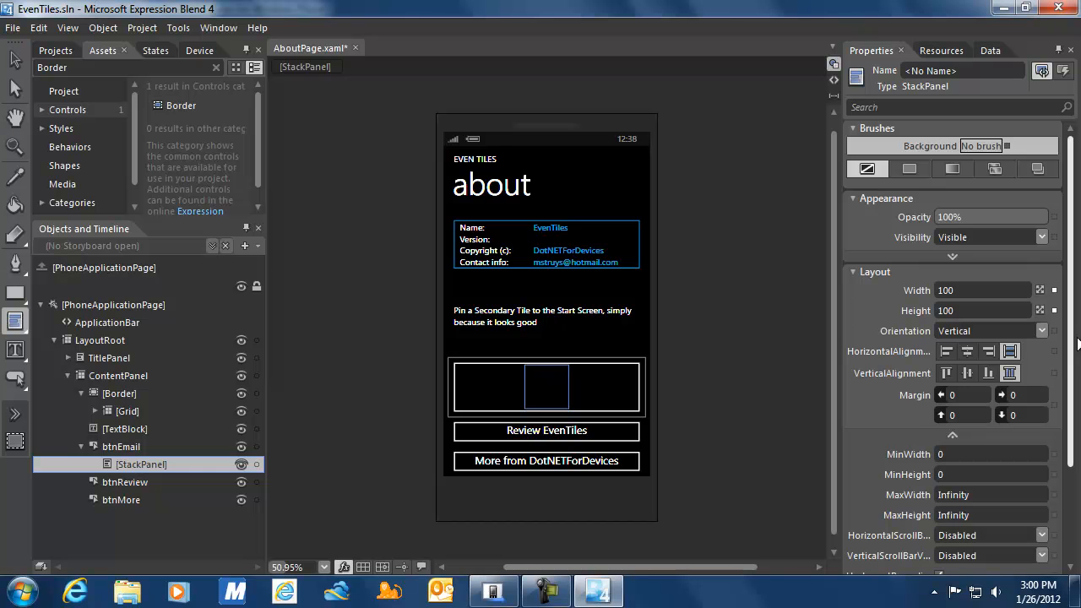
pyautogui.click(1042, 330)
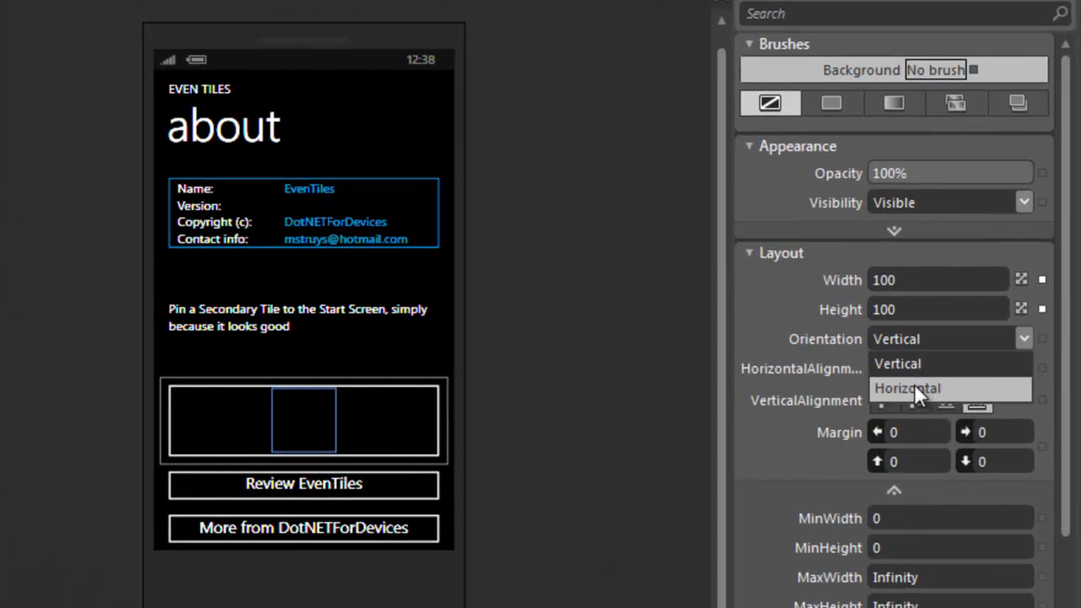
pyautogui.click(915, 389)
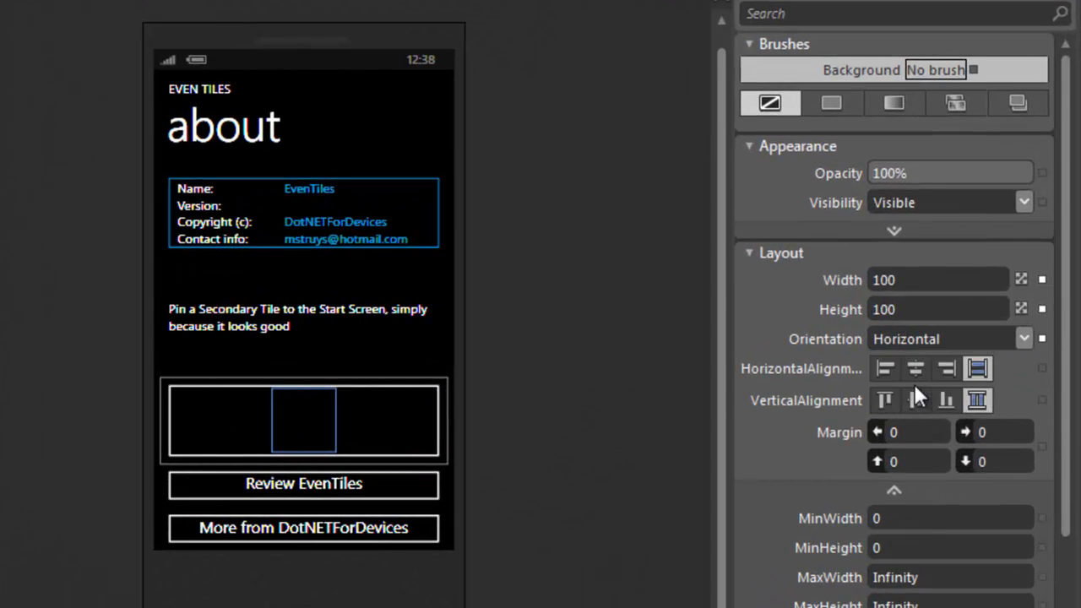
pyautogui.click(1021, 308)
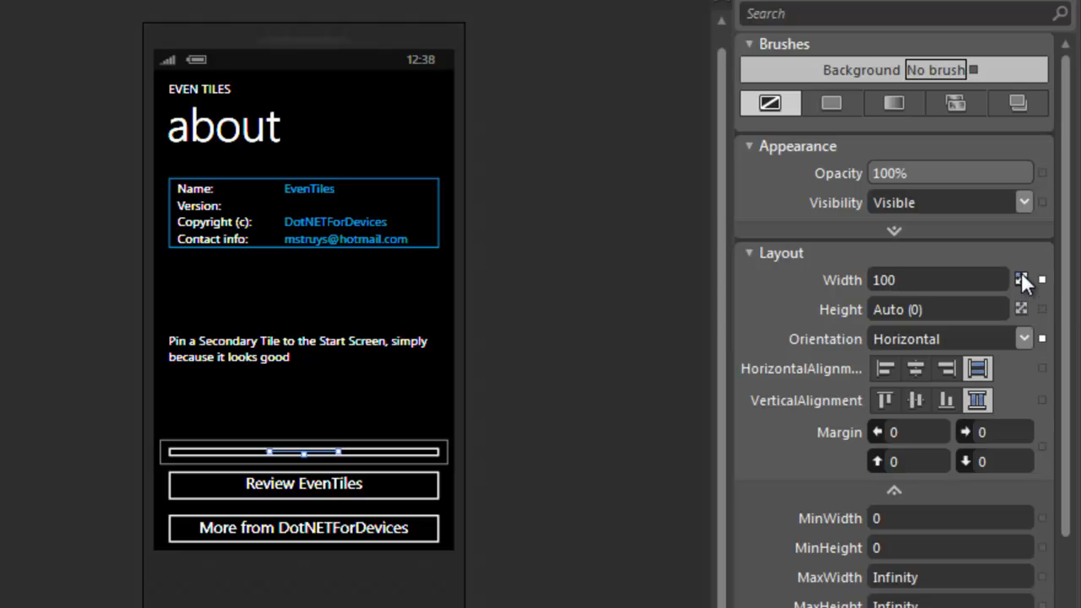
pyautogui.click(1021, 279)
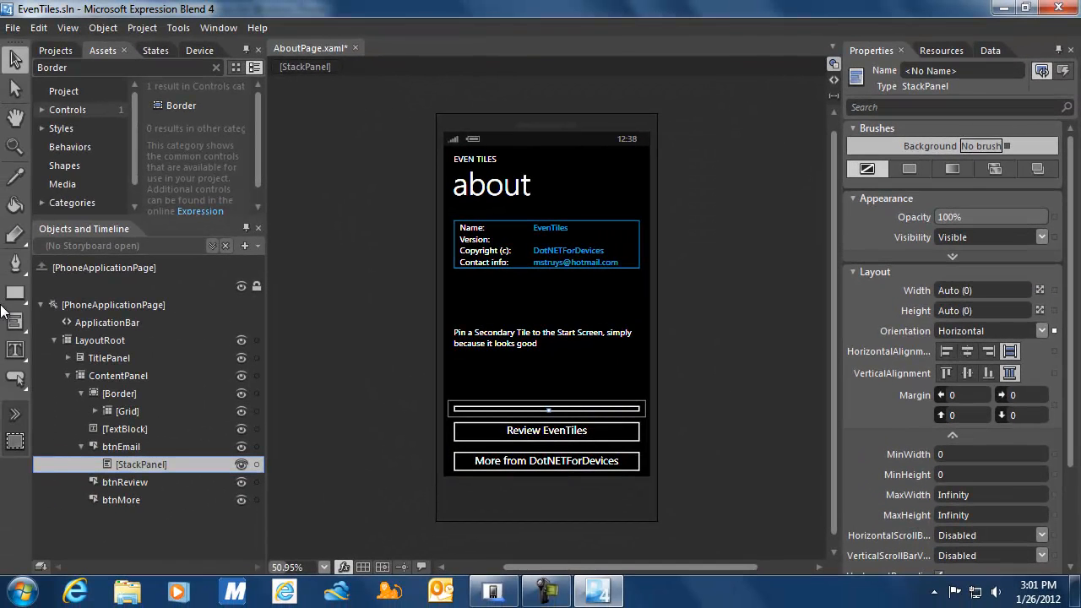
# Add an Image to the StackPanel with source appbar.feature.email.rest.png, overwriting the existing file.
pyautogui.doubleClick(66, 67)
pyautogui.write('image')
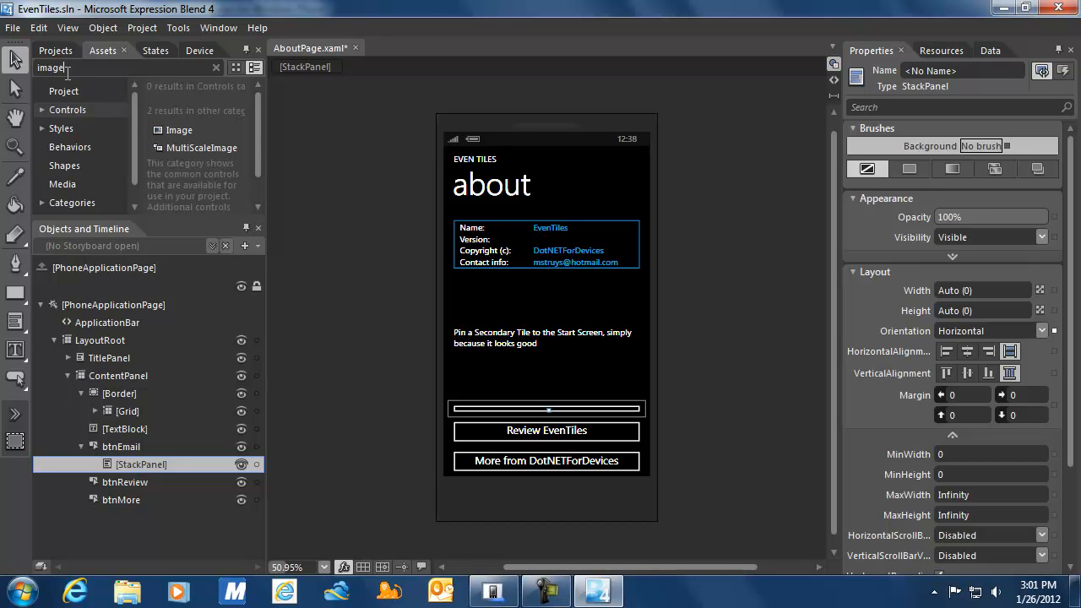
pyautogui.doubleClick(174, 126)
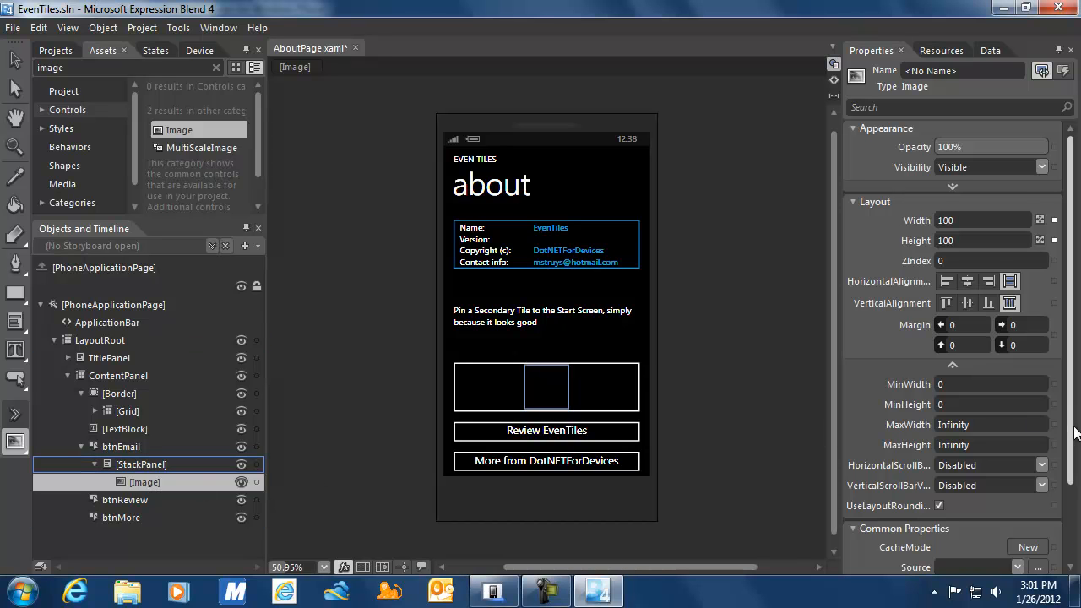
pyautogui.moveTo(1073, 427); pyautogui.dragTo(1075, 507)
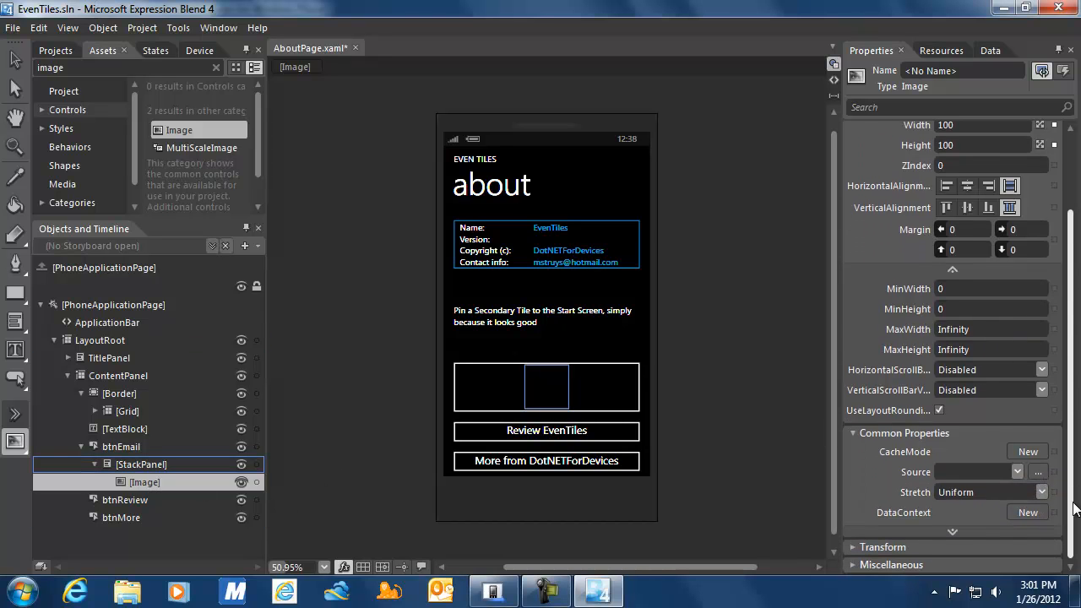
pyautogui.click(1038, 471)
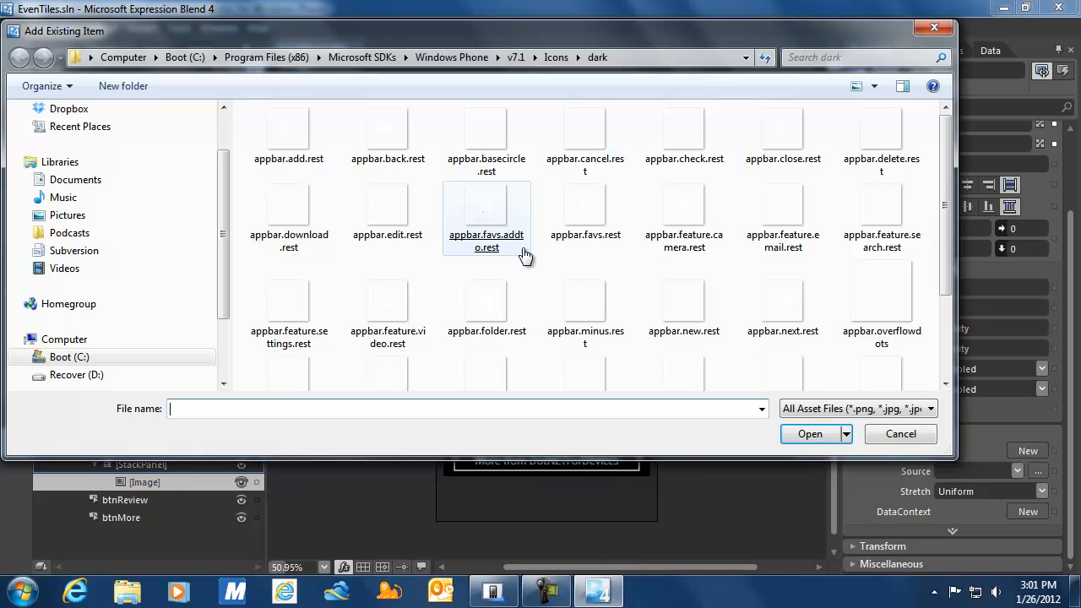
pyautogui.doubleClick(768, 213)
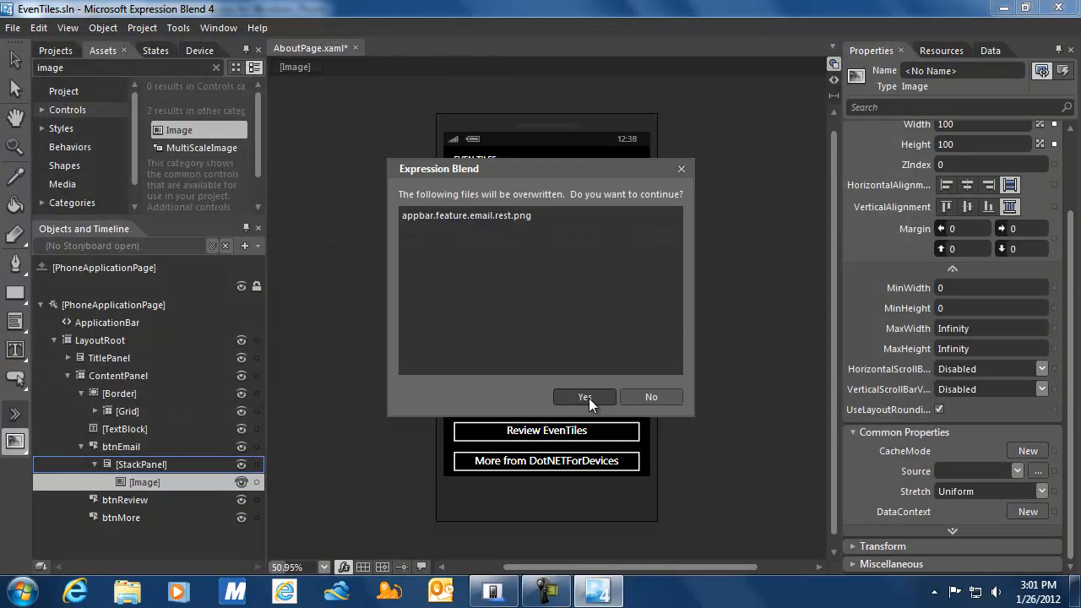
pyautogui.click(589, 397)
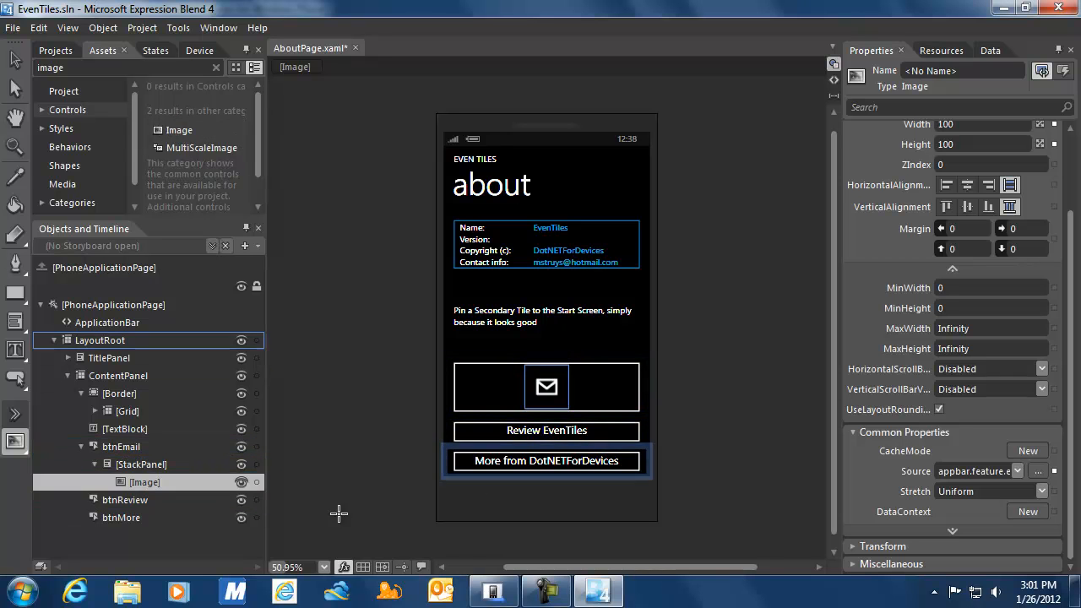
# Auto-size the email icon Image to its 48 by 48 content.
pyautogui.click(15, 59)
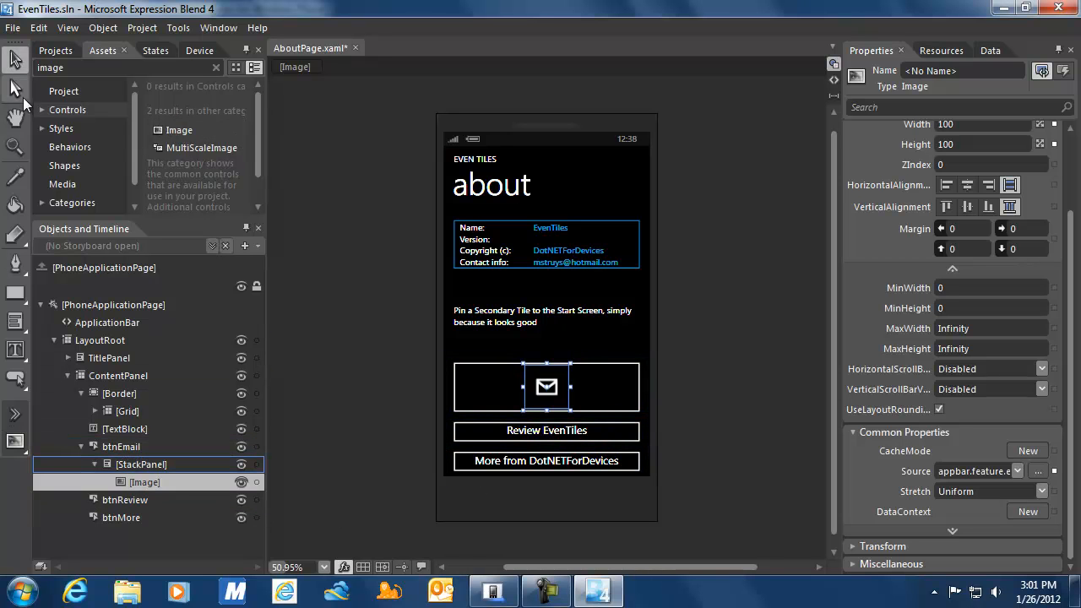
pyautogui.rightClick(145, 478)
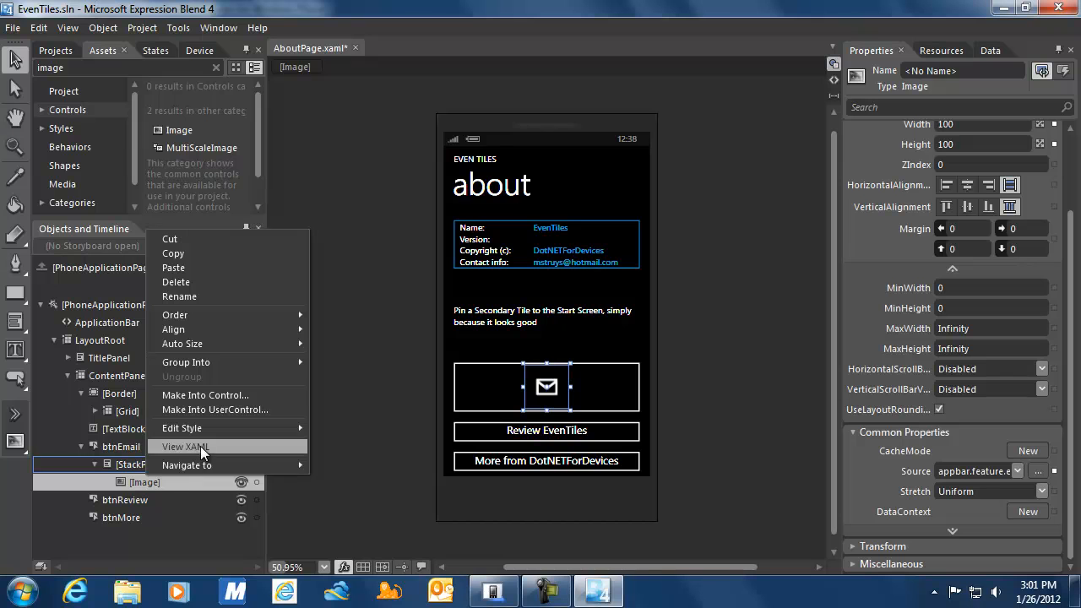
pyautogui.moveTo(205, 344)
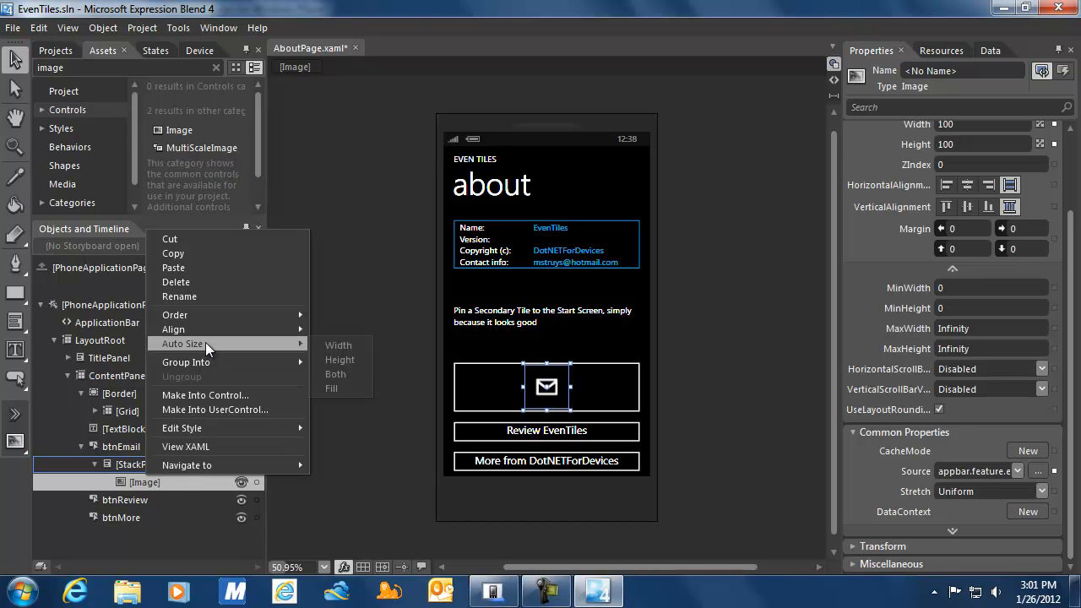
pyautogui.click(347, 386)
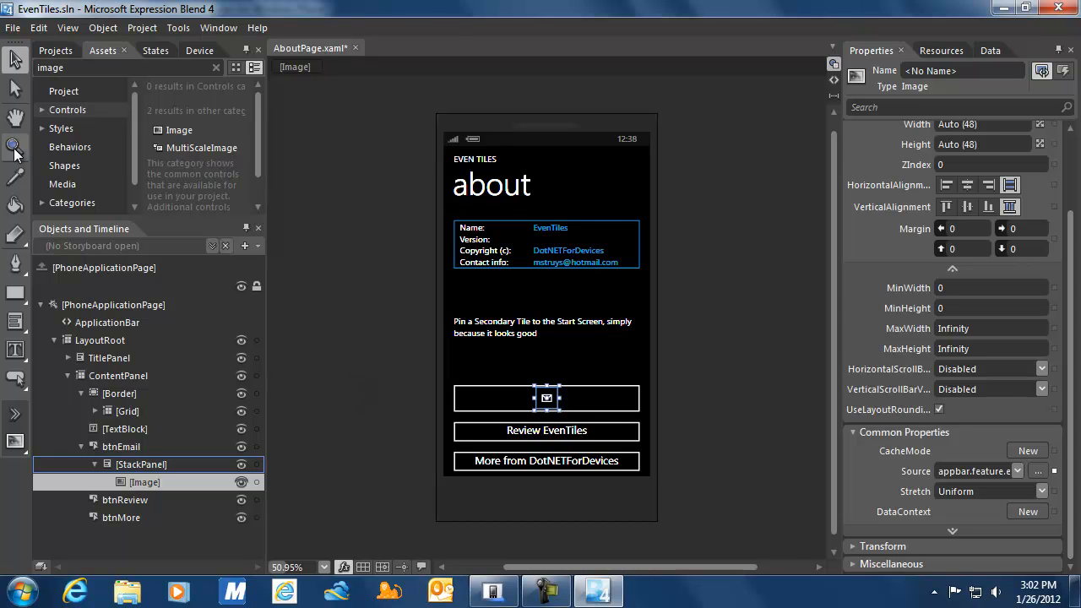
# Add a TextBlock beside the envelope icon, vertically centred in the email button.
pyautogui.click(15, 349)
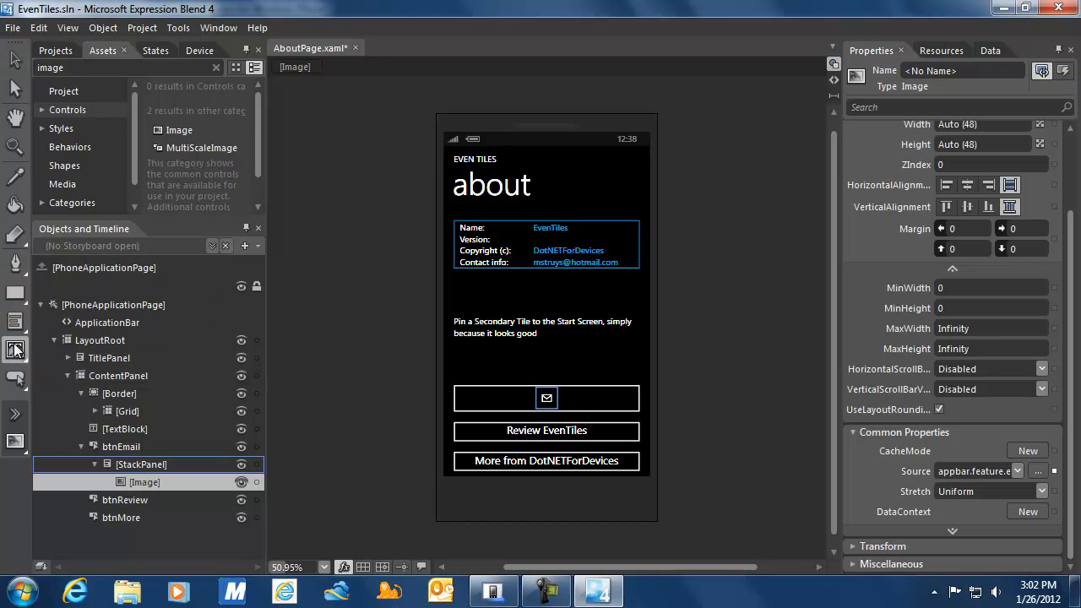
pyautogui.doubleClick(15, 348)
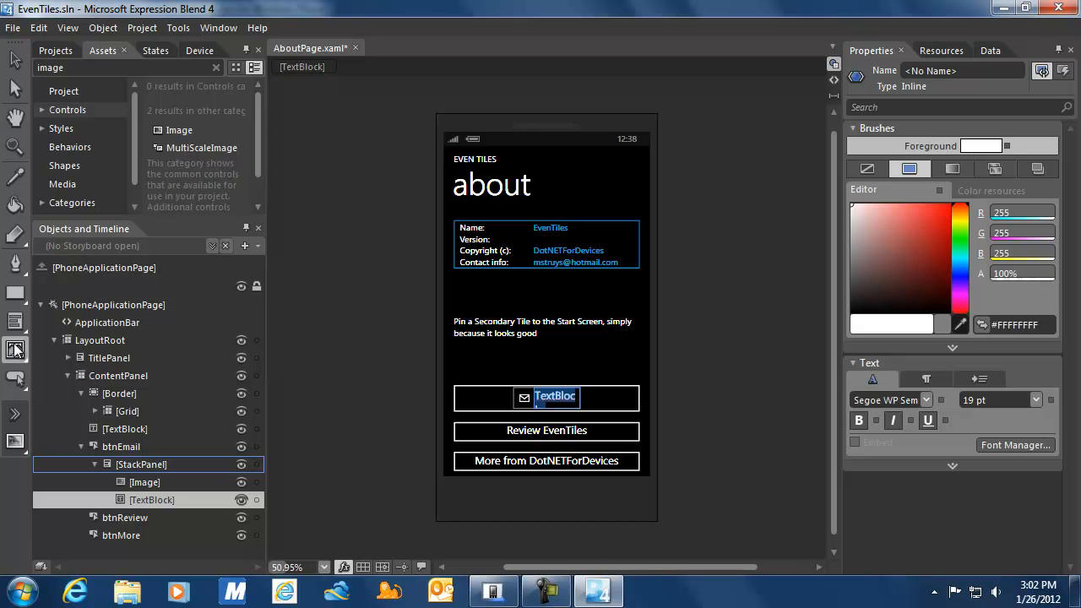
pyautogui.click(15, 60)
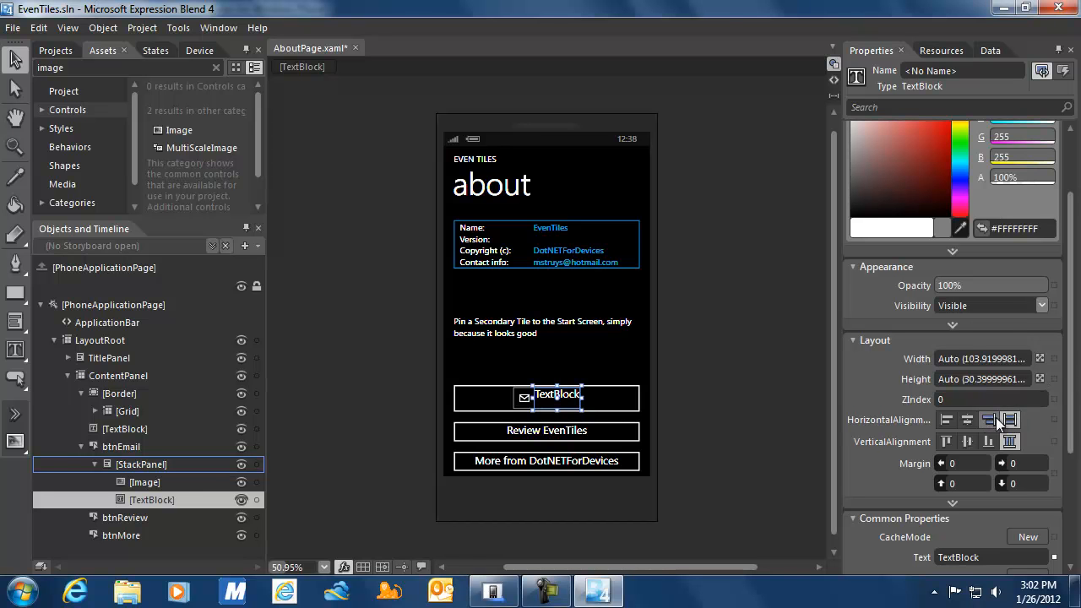
pyautogui.click(967, 441)
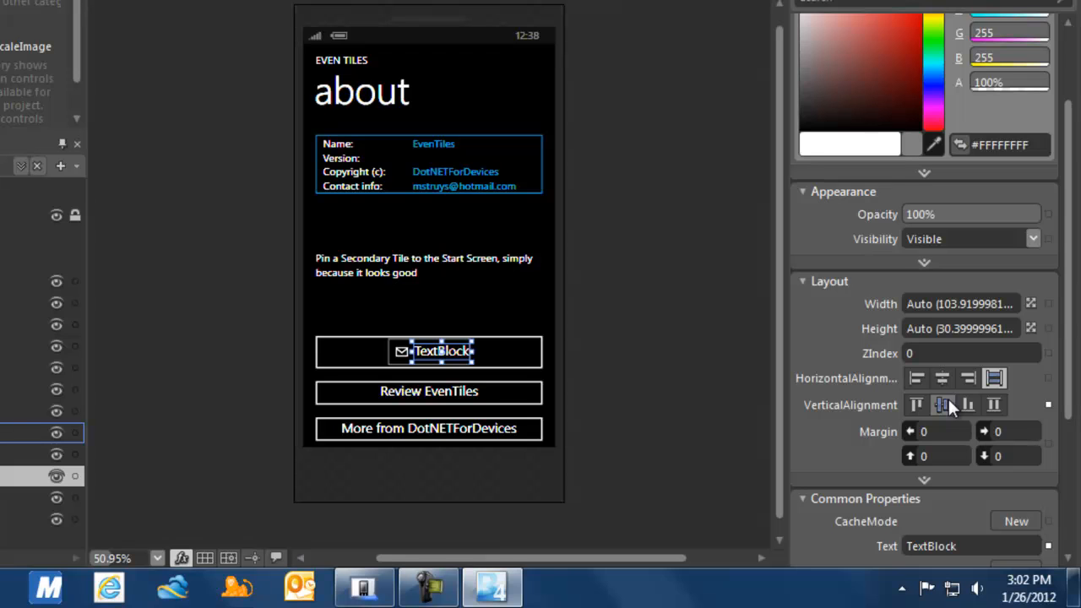
# Apply PhoneTextNormalStyle to the TextBlock and set its text to 'Email feedback / suggestions'.
pyautogui.rightClick(27, 474)
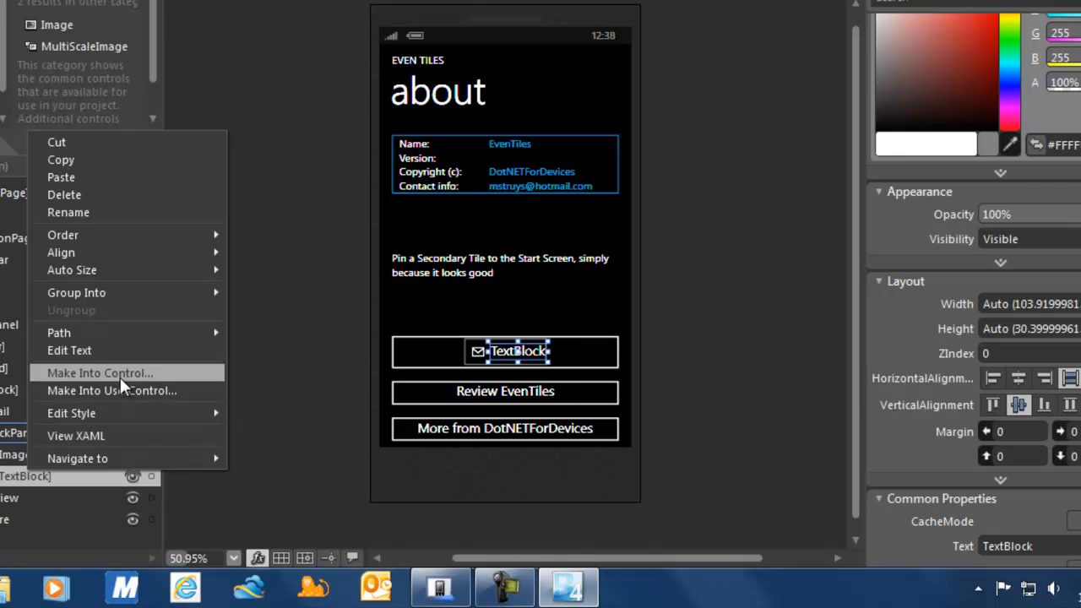
pyautogui.moveTo(152, 414)
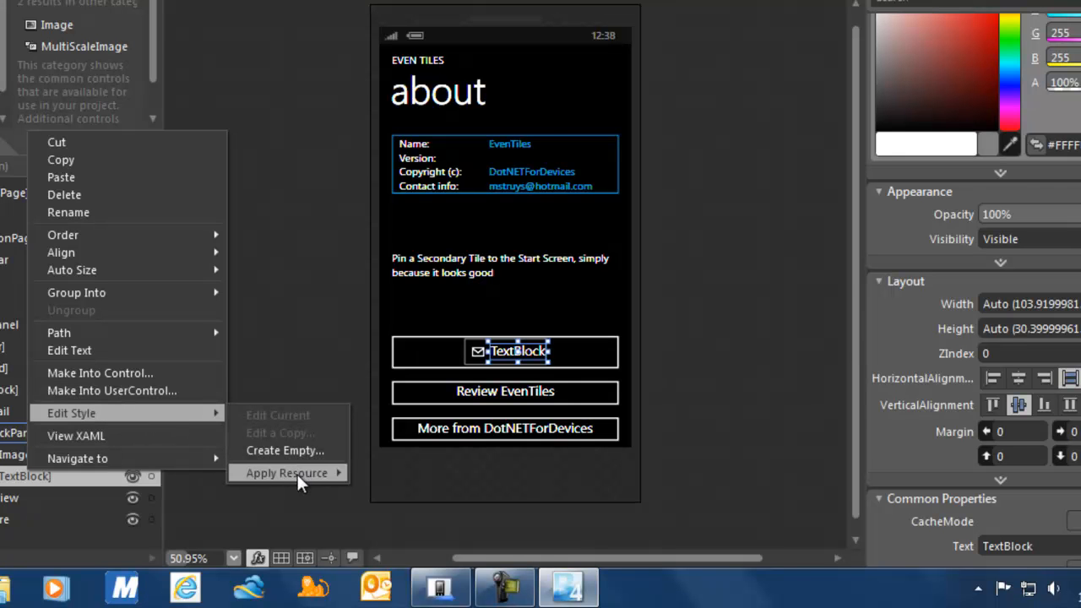
pyautogui.moveTo(296, 471)
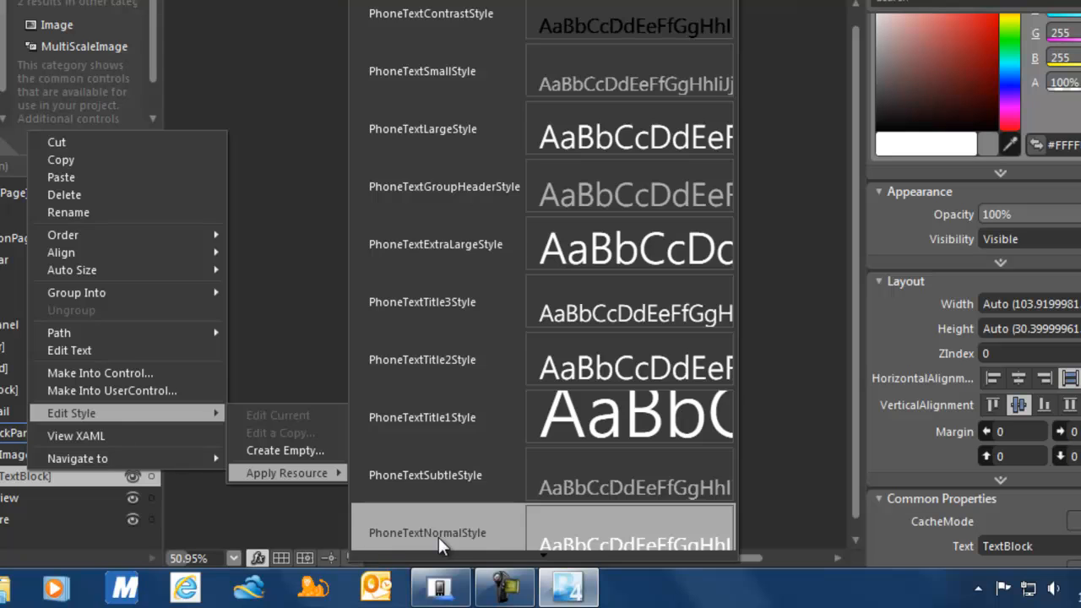
pyautogui.click(438, 536)
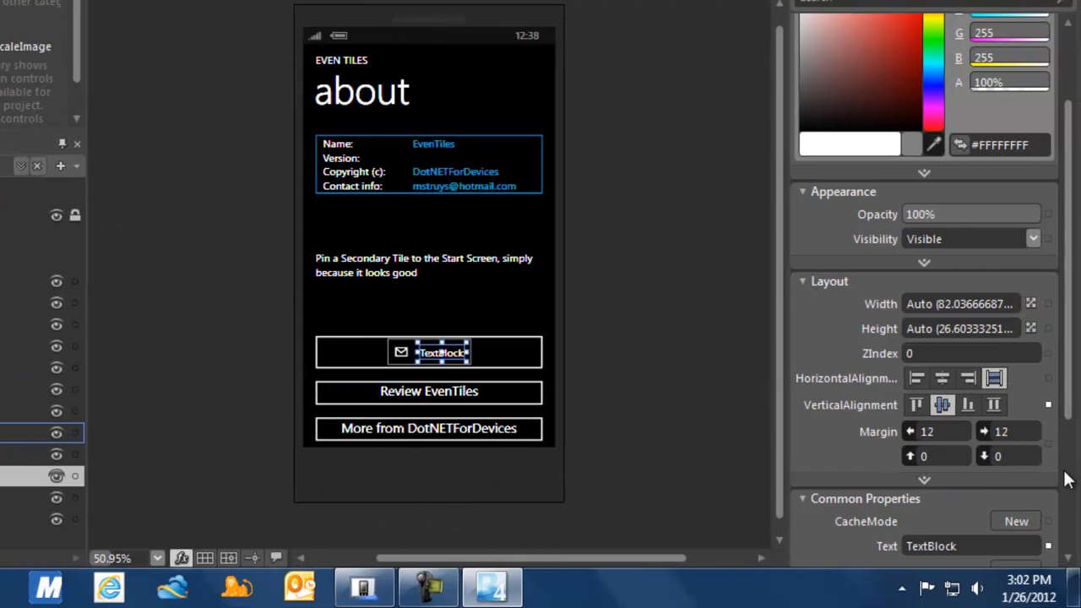
pyautogui.click(975, 543)
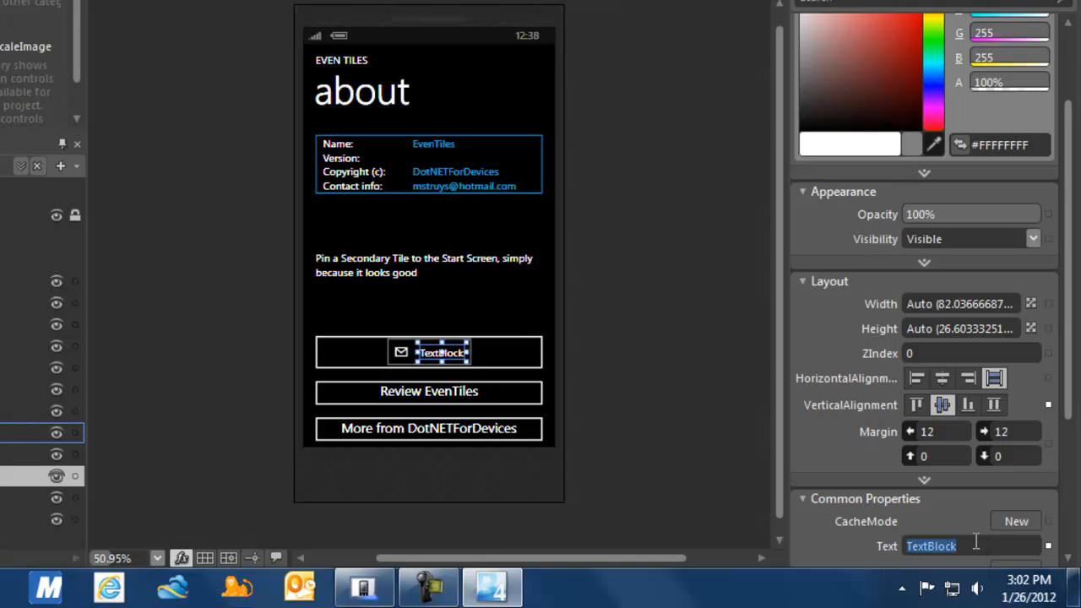
pyautogui.write('Email feedback / suggestions')
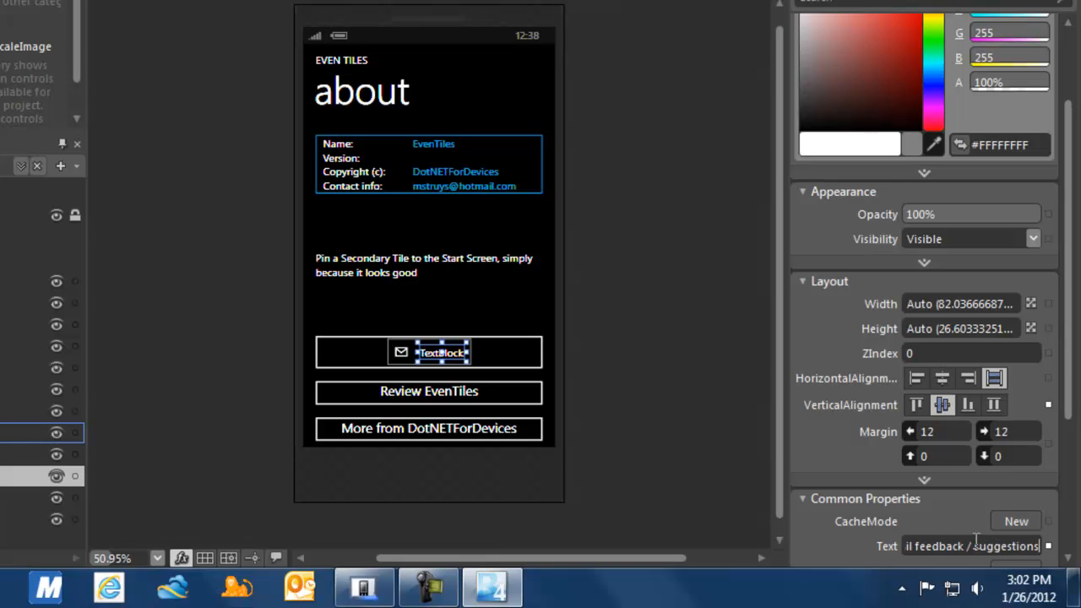
pyautogui.press('Return')
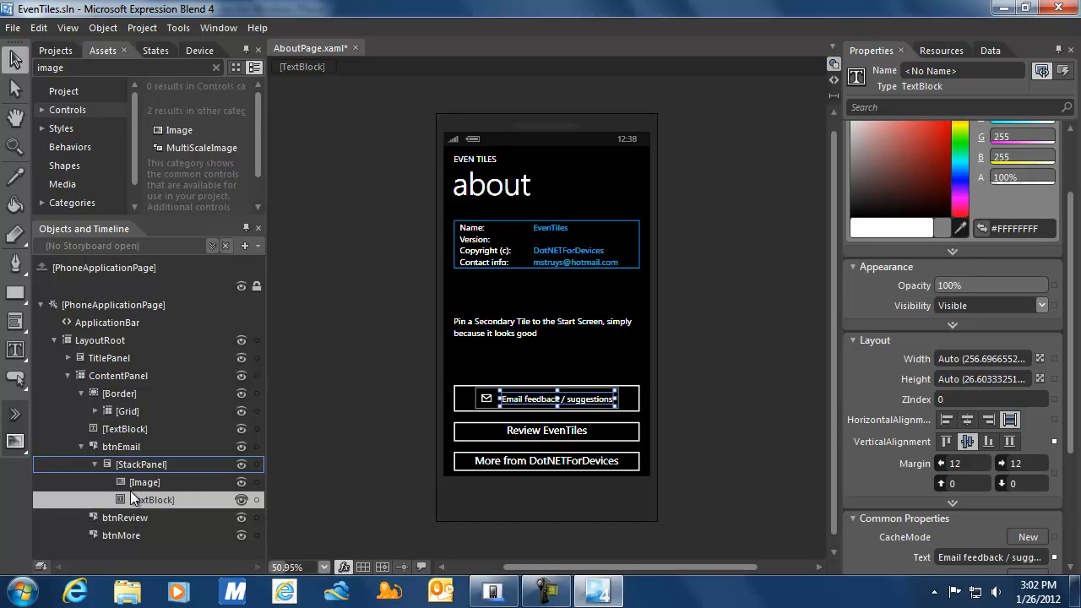
# Set the Review and More buttons' heights to 86, matching the email button.
pyautogui.click(127, 445)
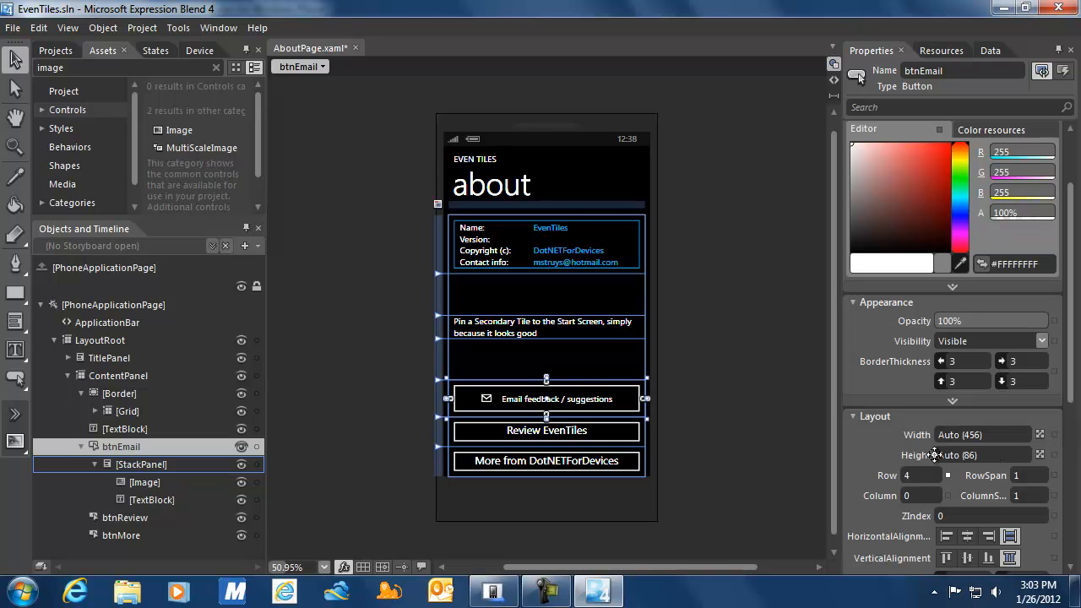
pyautogui.click(183, 517)
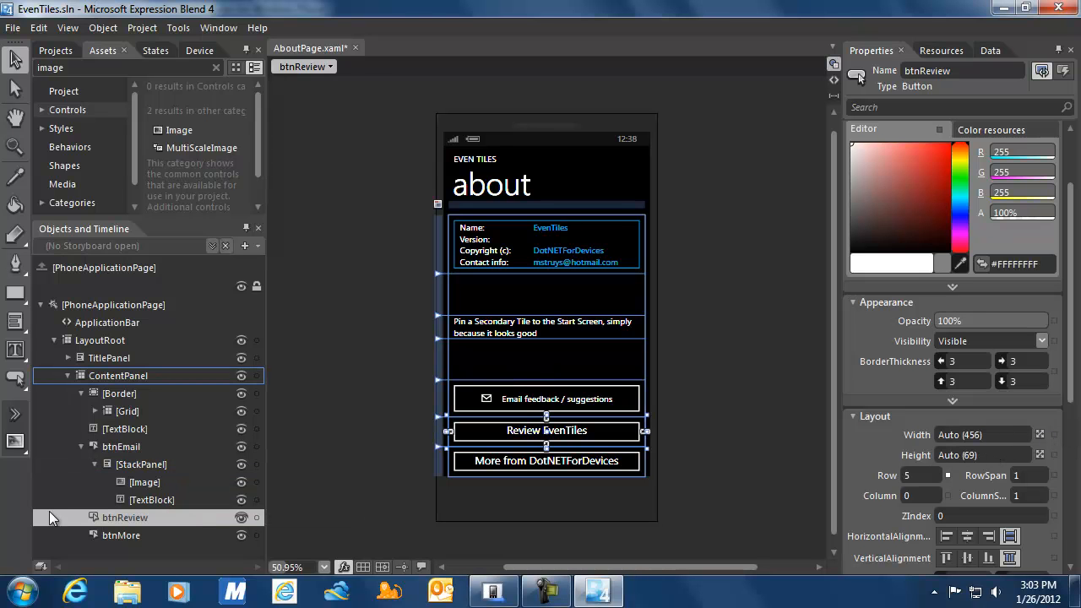
pyautogui.click(984, 456)
pyautogui.write('86')
pyautogui.press('Return')
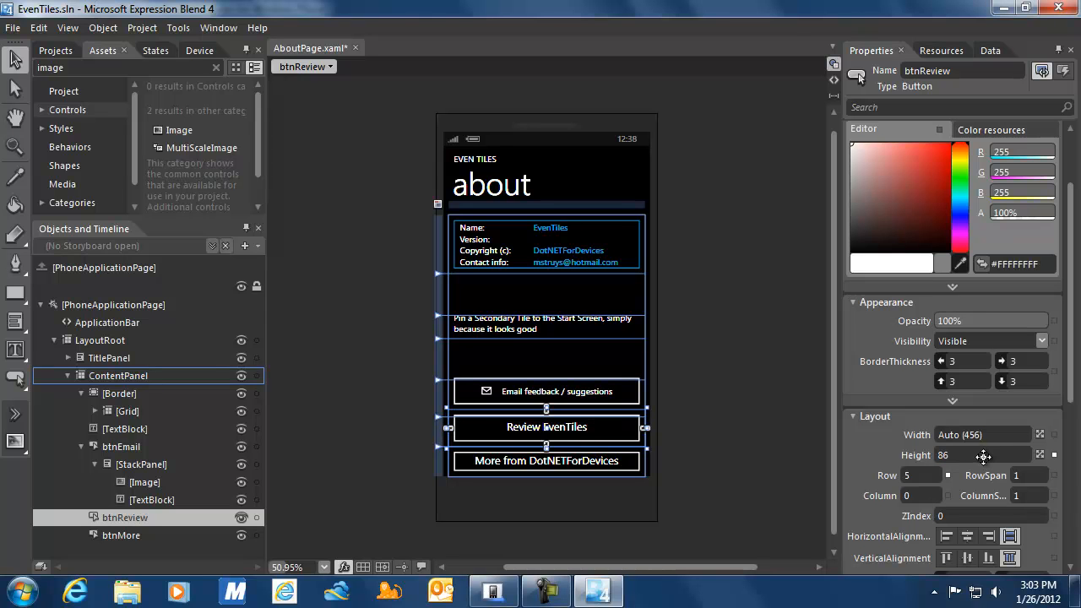
pyautogui.click(103, 534)
pyautogui.click(985, 456)
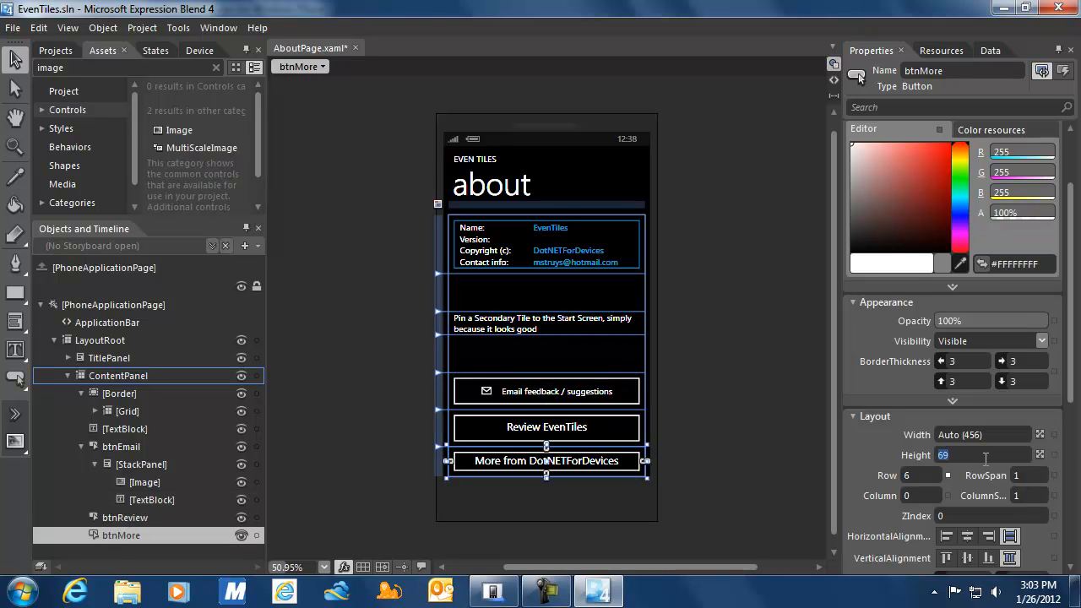
pyautogui.write('86')
pyautogui.press('Return')
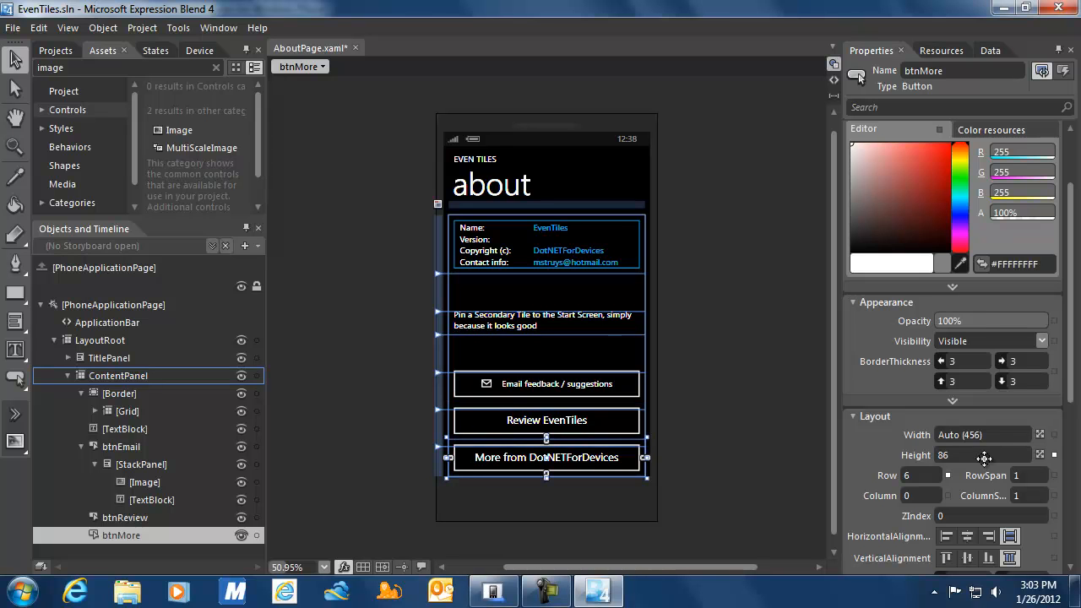
pyautogui.click(794, 393)
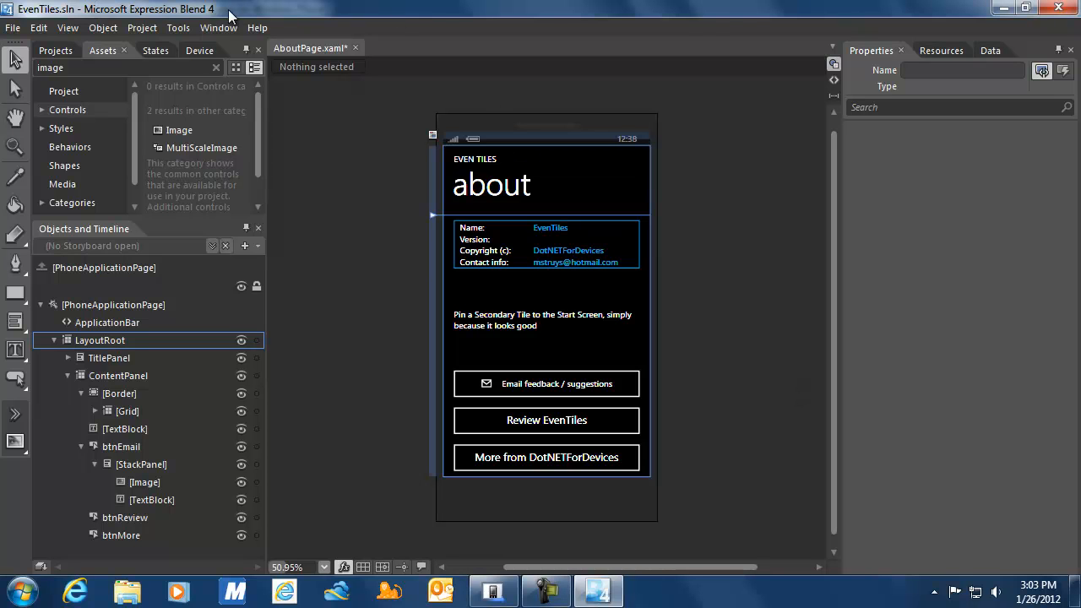
# Build the project, then run it in the Windows Phone Emulator.
pyautogui.click(155, 31)
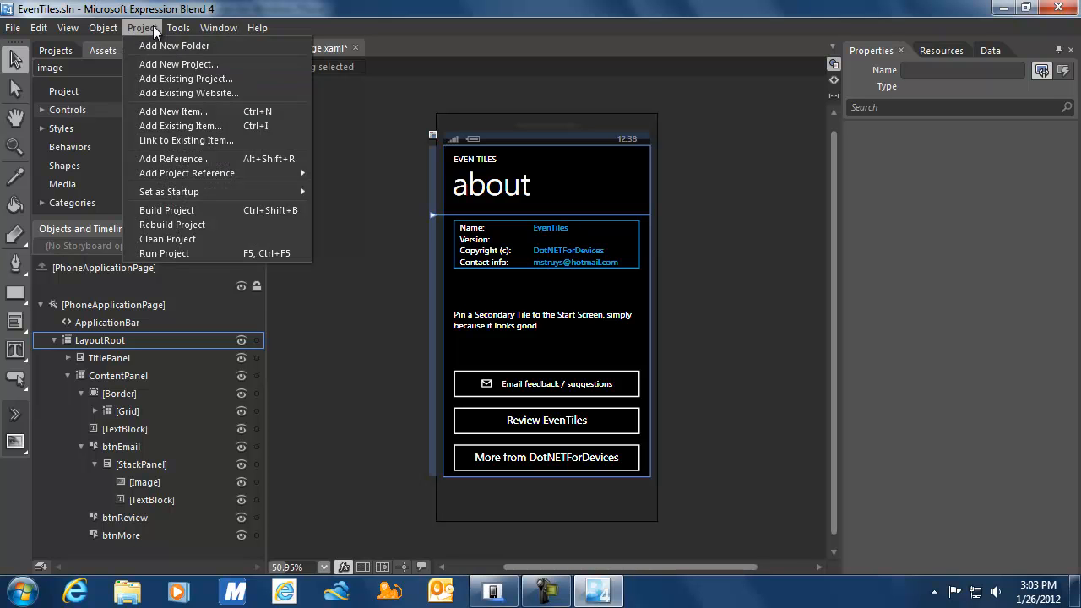
pyautogui.click(170, 210)
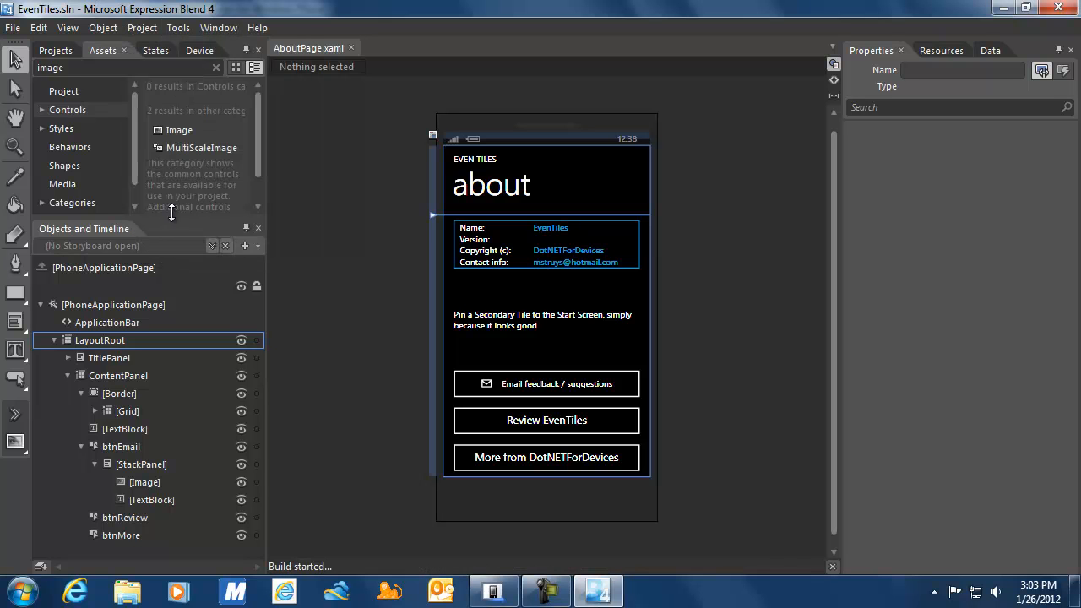
pyautogui.click(155, 26)
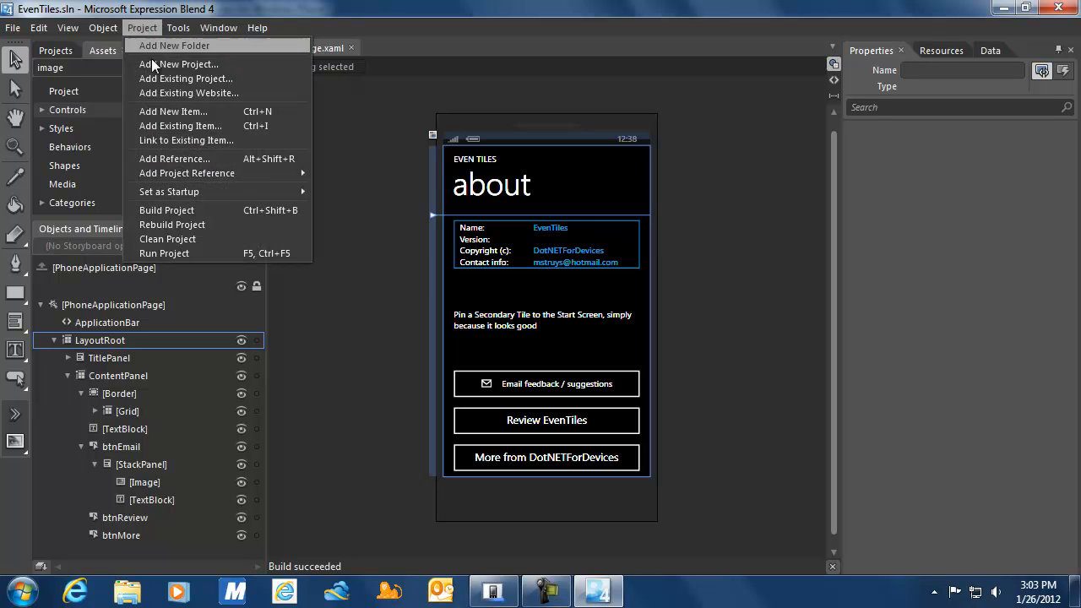
pyautogui.click(169, 252)
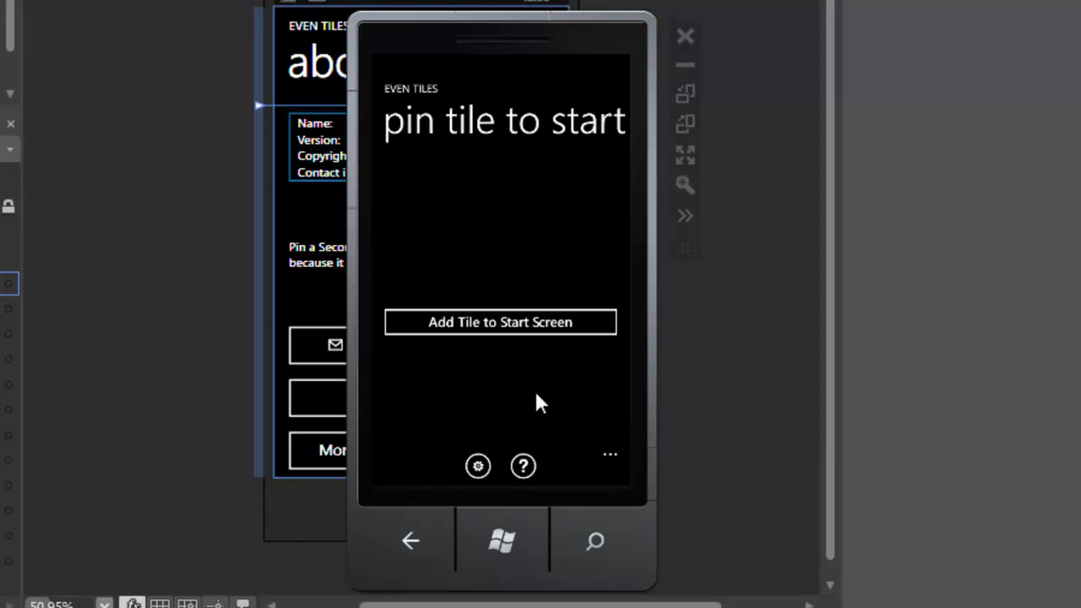
# Open the about page, fit the emulator to the screen, then return to the pin tile page.
pyautogui.click(523, 465)
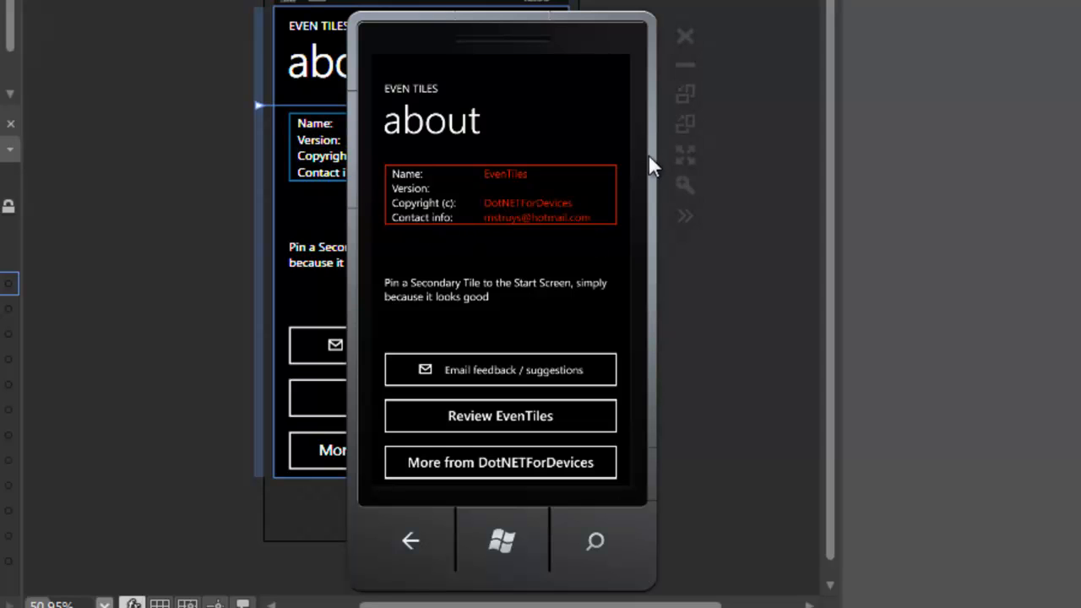
pyautogui.click(686, 183)
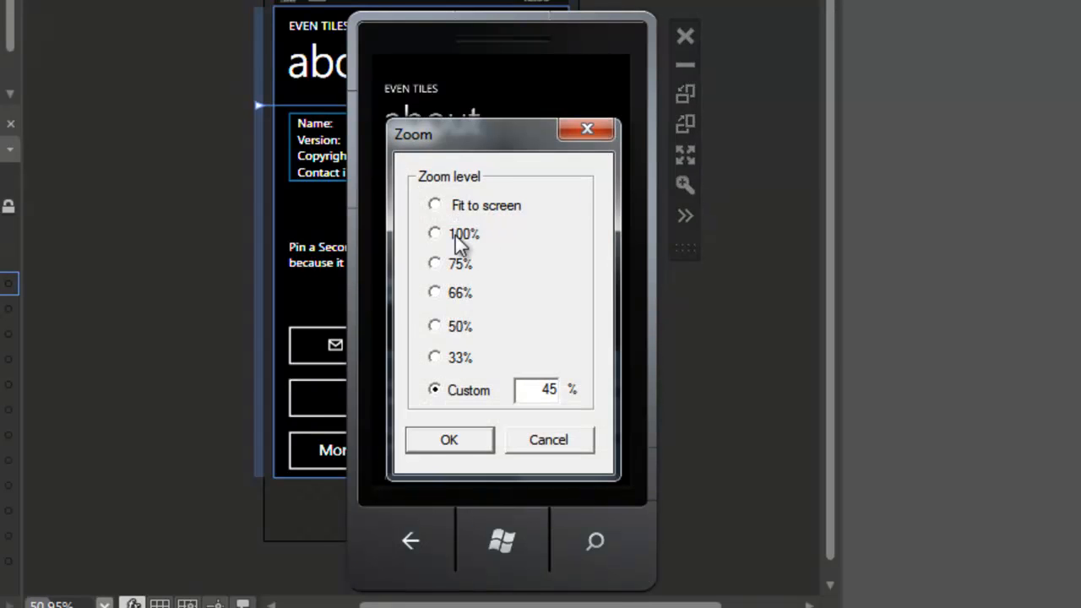
pyautogui.click(435, 206)
pyautogui.click(448, 440)
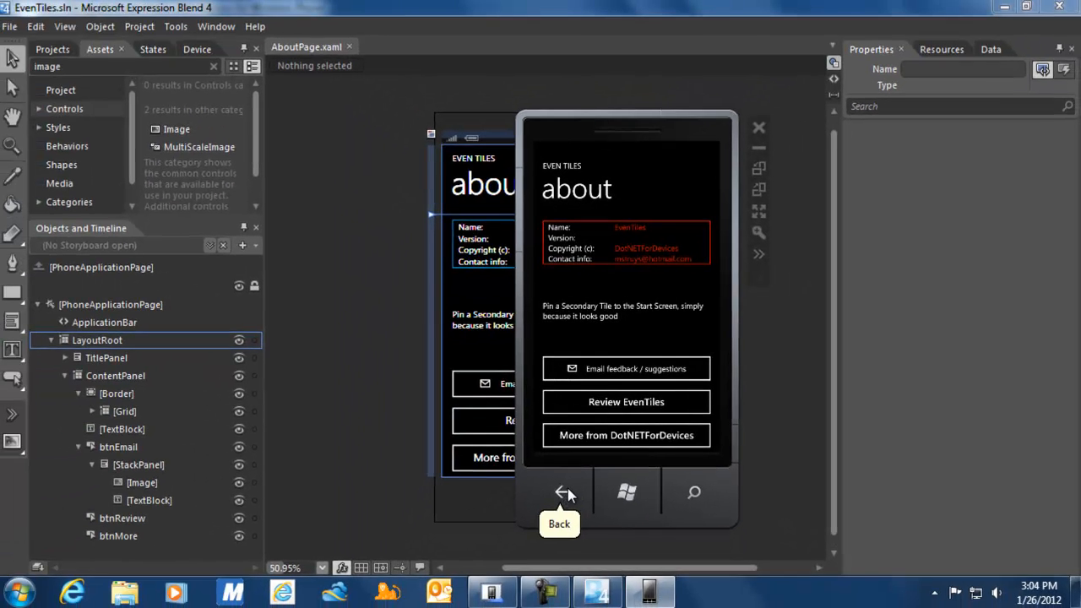
pyautogui.click(454, 545)
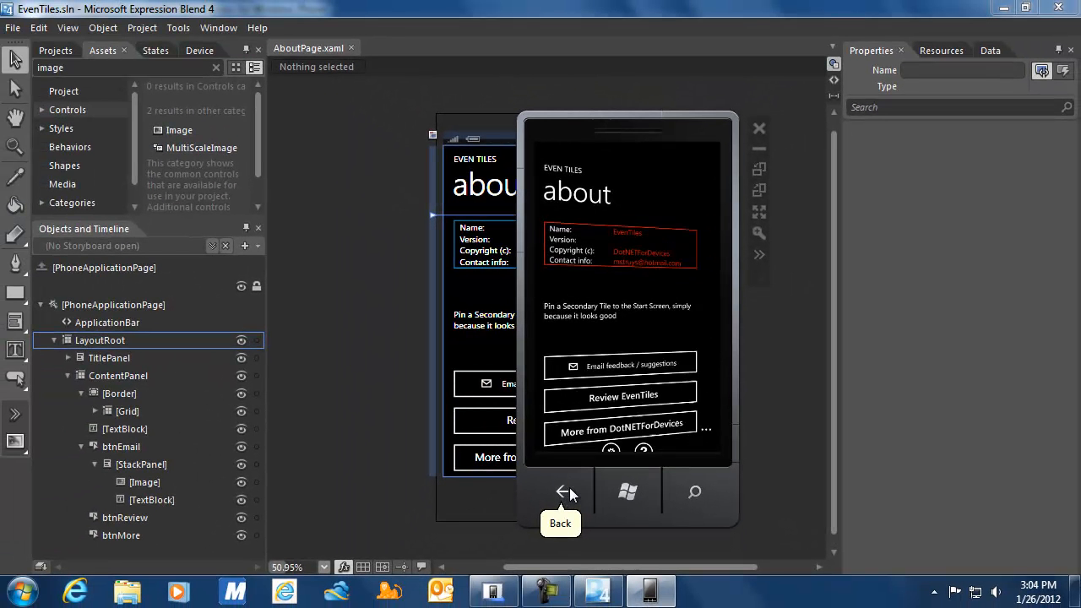
# Open AboutPage.xaml in Visual Studio and scroll its XAML to the btnEmail, btnReview and btnMore markup.
pyautogui.click(492, 597)
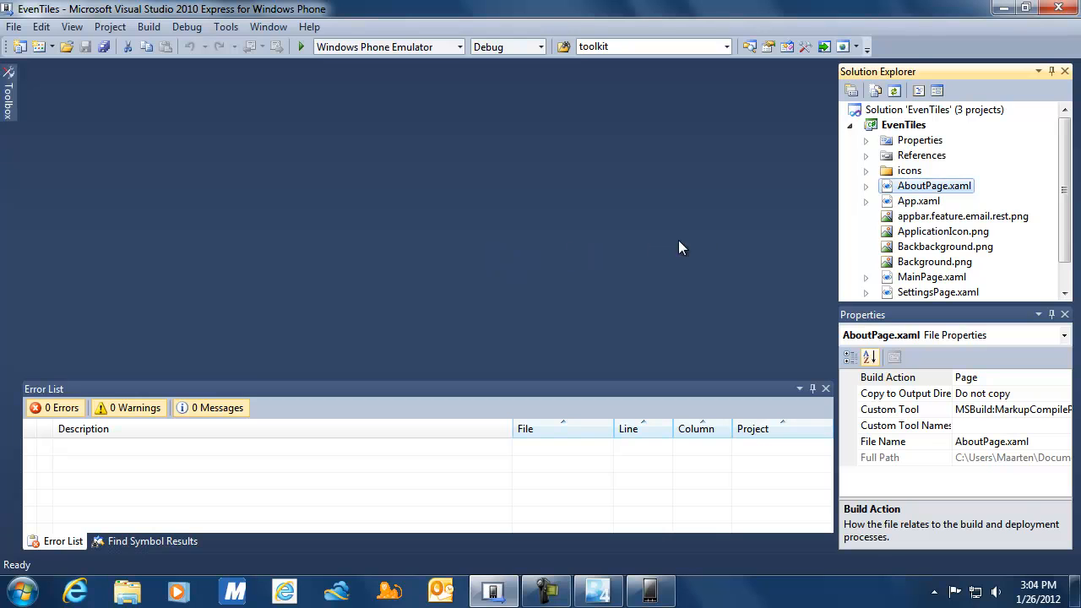
pyautogui.click(867, 186)
pyautogui.click(867, 186)
pyautogui.doubleClick(887, 186)
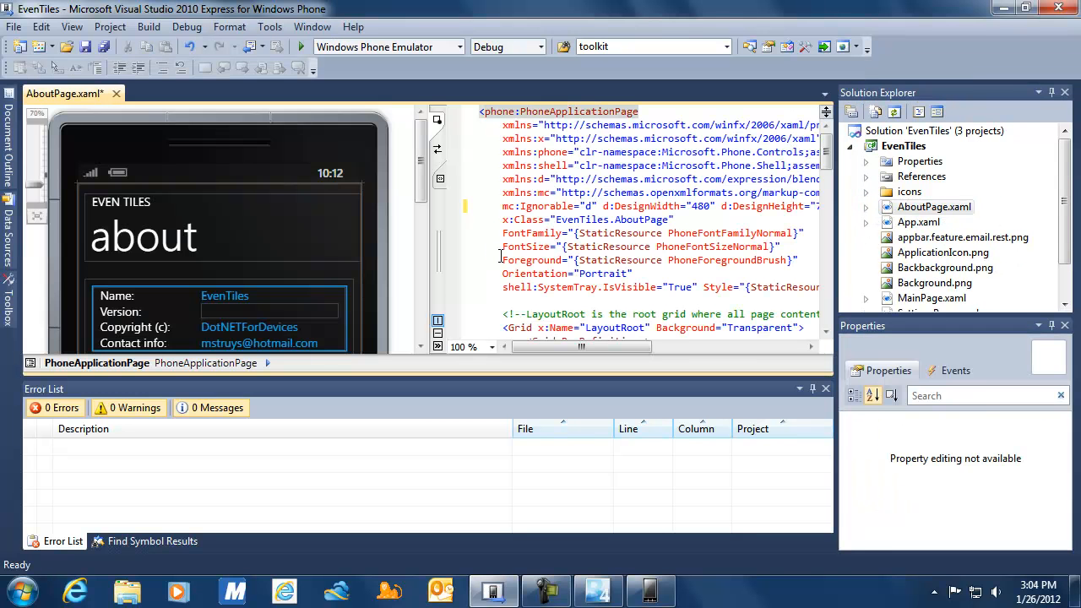
pyautogui.moveTo(421, 186); pyautogui.dragTo(422, 225)
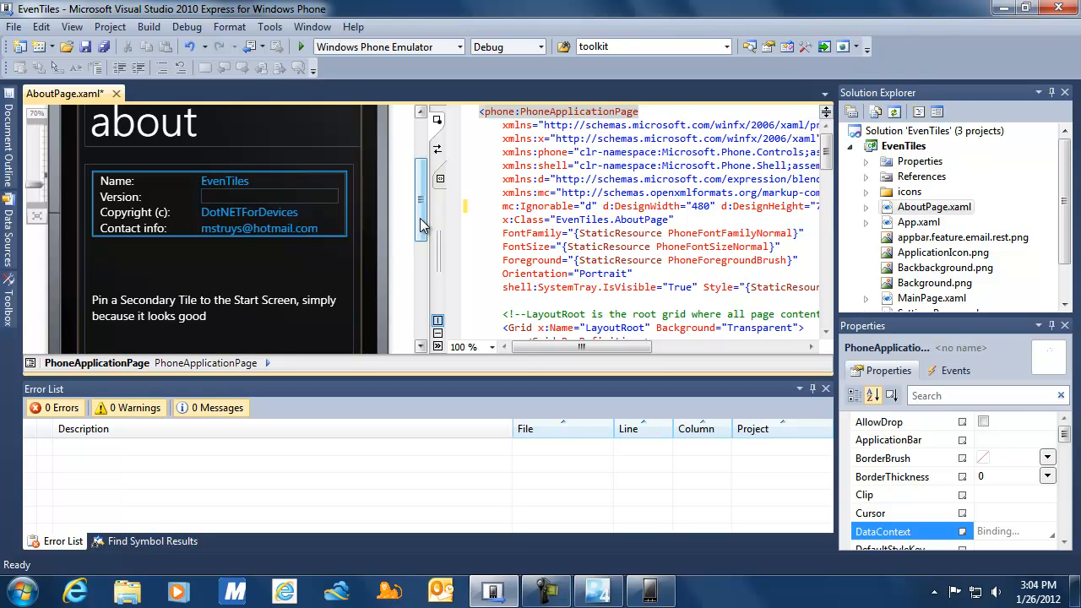
pyautogui.click(824, 160)
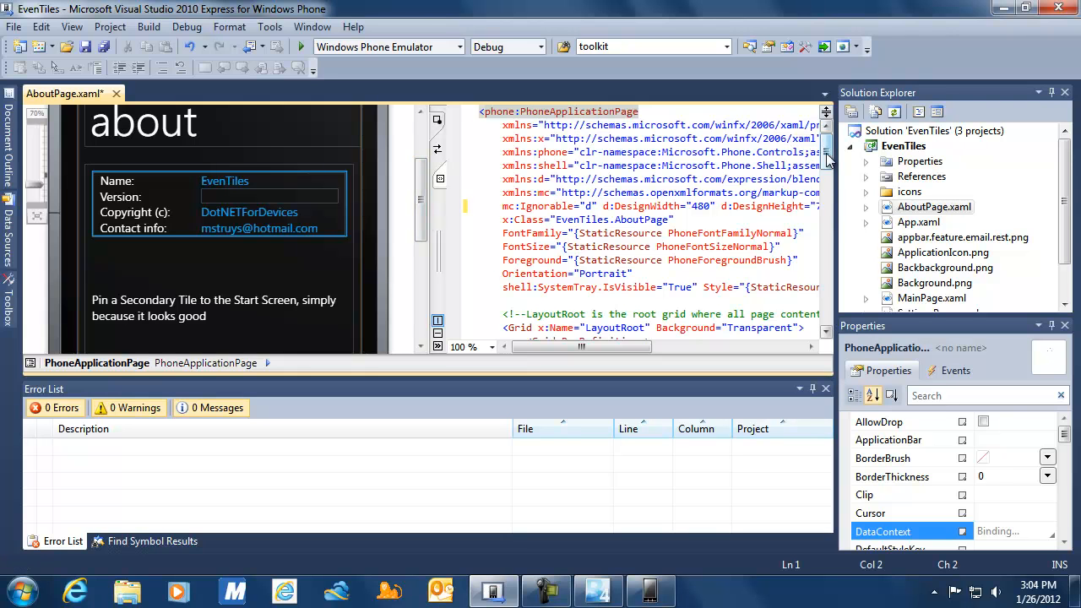
pyautogui.moveTo(825, 163); pyautogui.dragTo(826, 215)
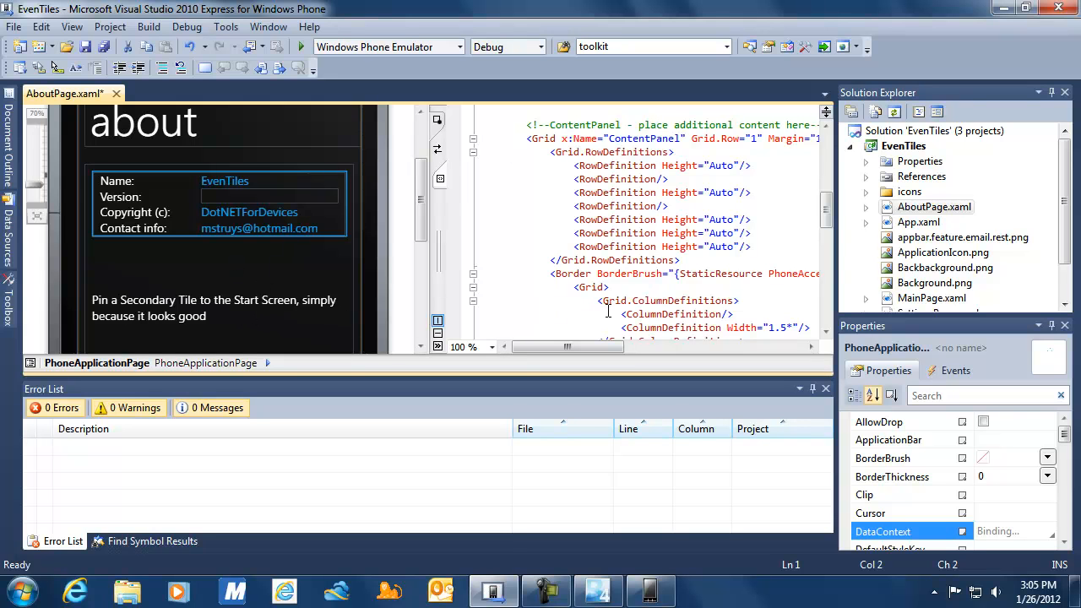
pyautogui.moveTo(828, 213); pyautogui.dragTo(819, 265)
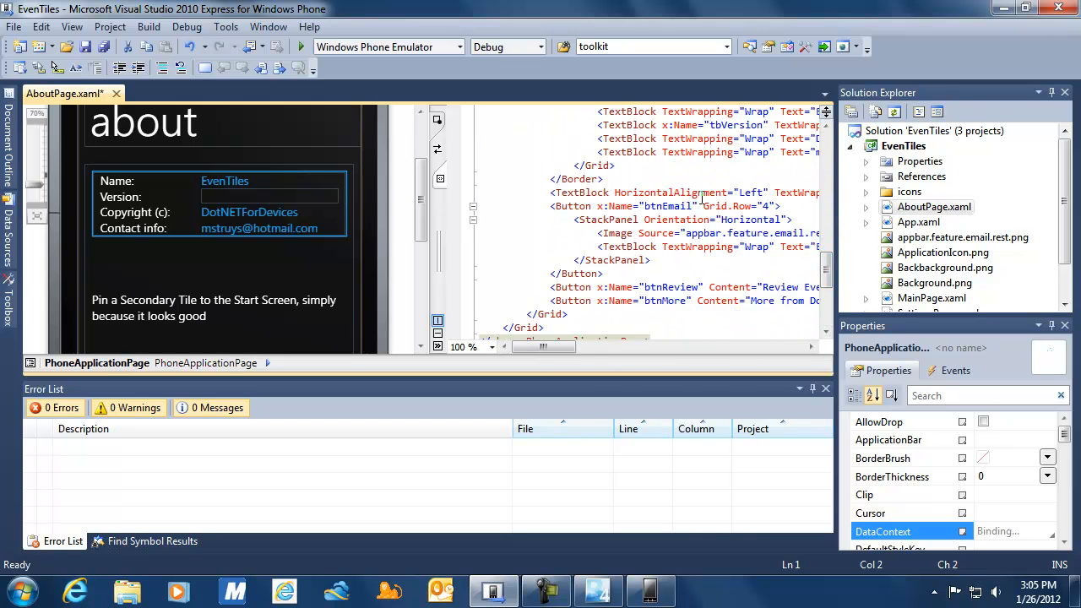